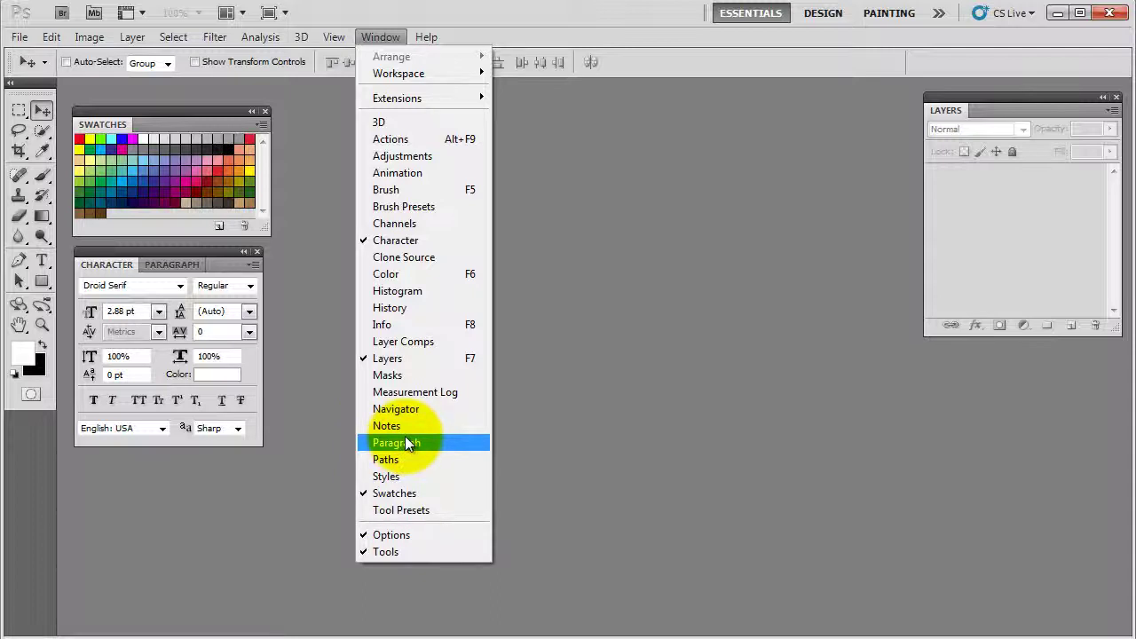
Switch to the file explorer window and go up to the PSD folder of the print template
{"action": "left_click", "coordinate": [682, 28]}
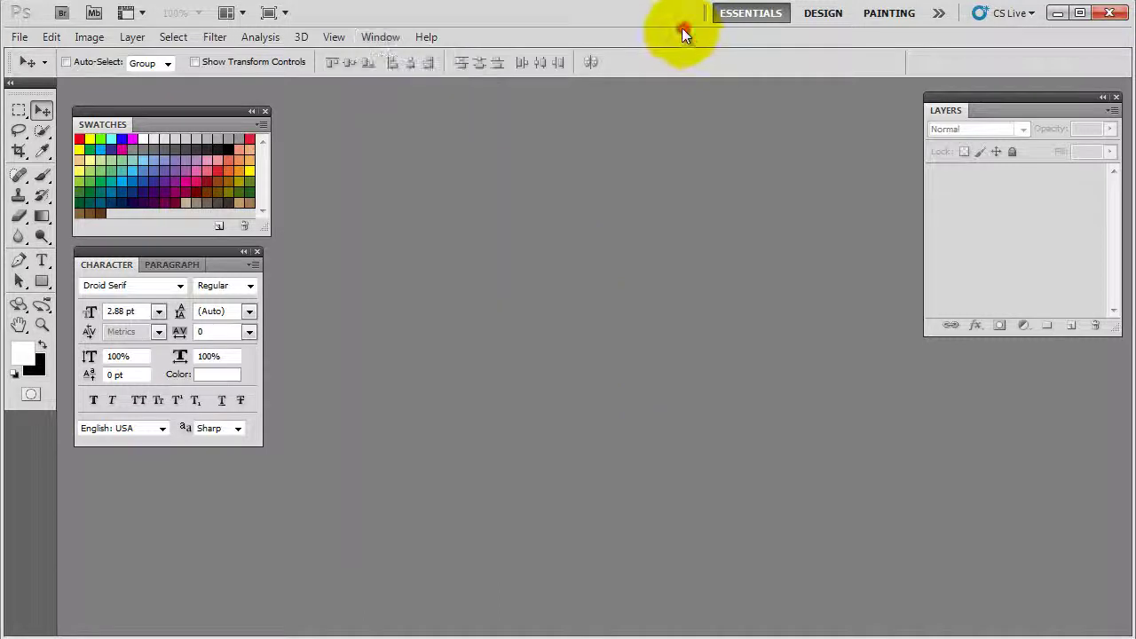
{"action": "left_click", "coordinate": [138, 622]}
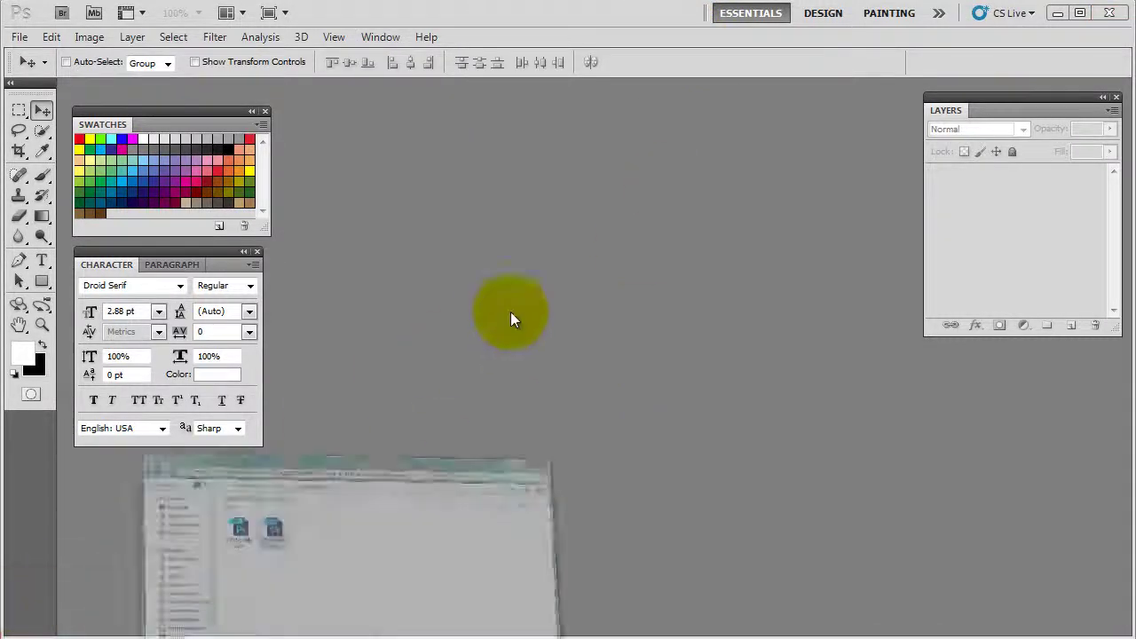
{"action": "left_click", "coordinate": [579, 302]}
{"action": "left_click", "coordinate": [777, 169]}
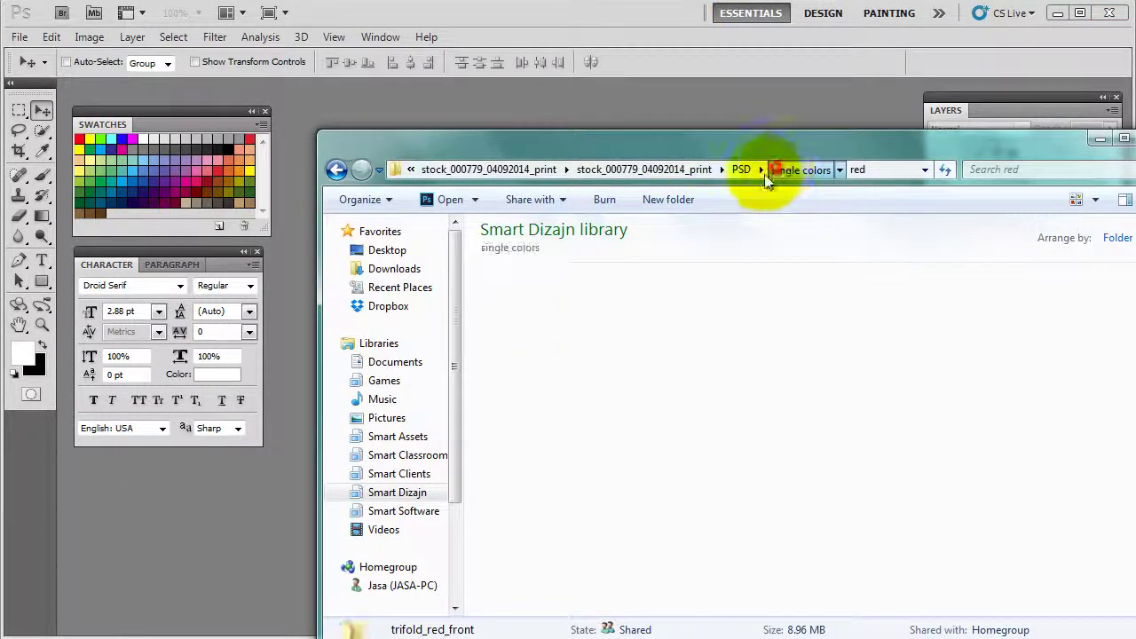
{"action": "left_click", "coordinate": [741, 169]}
Look over the trifold_all_colors_front and trifold_all_colors_back files in the PSD folder
{"action": "left_click", "coordinate": [652, 298]}
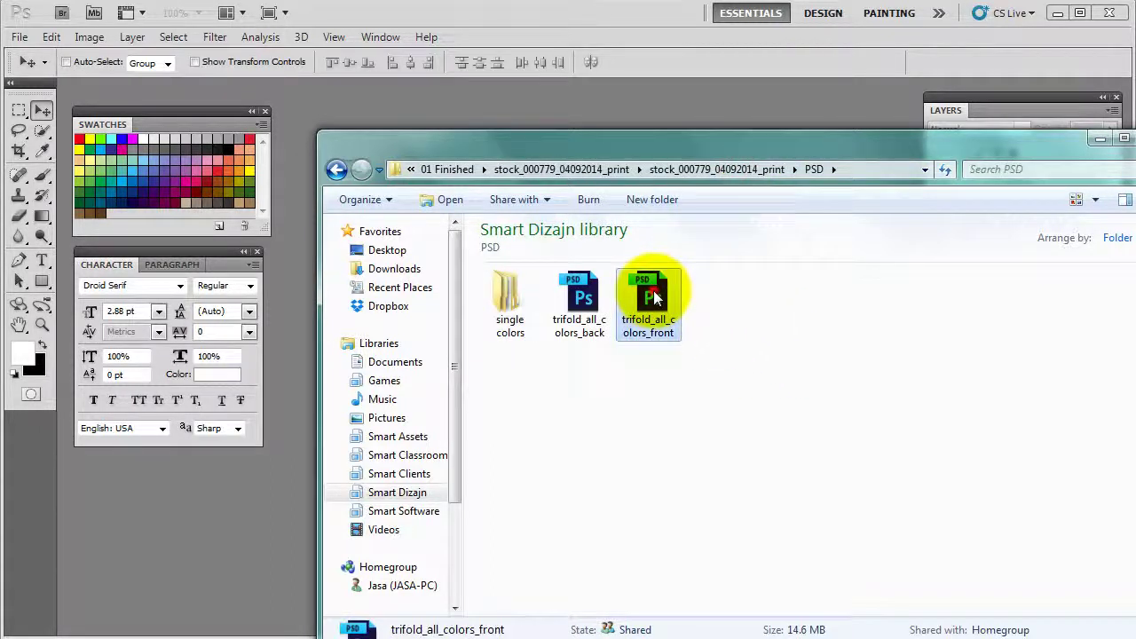
{"action": "left_click", "coordinate": [581, 302]}
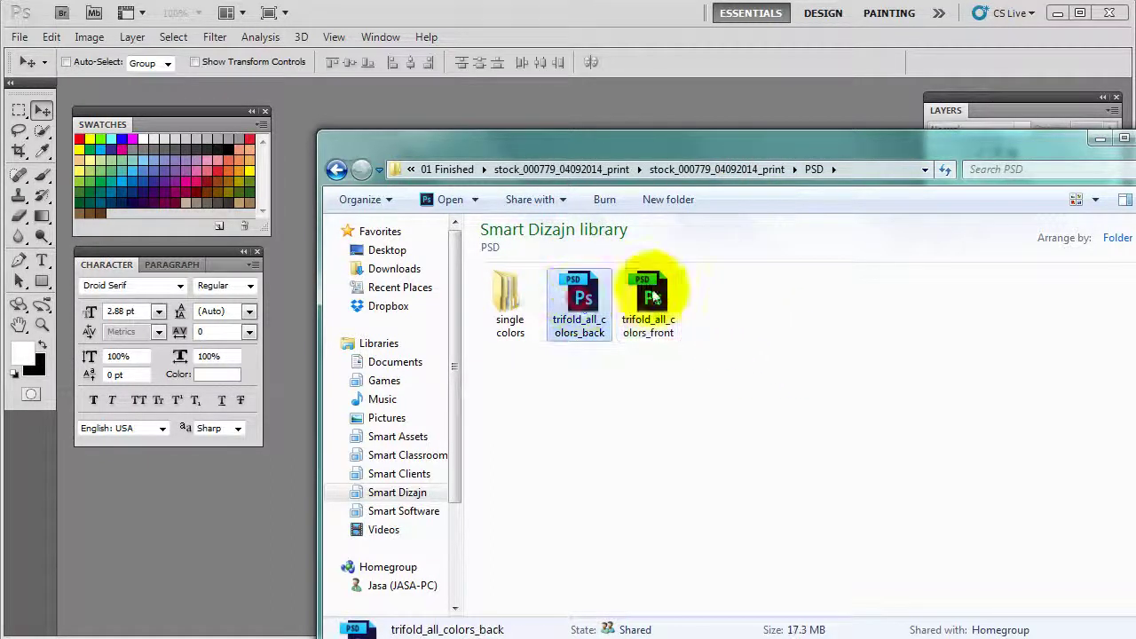
{"action": "left_click", "coordinate": [654, 302]}
{"action": "left_click", "coordinate": [593, 298]}
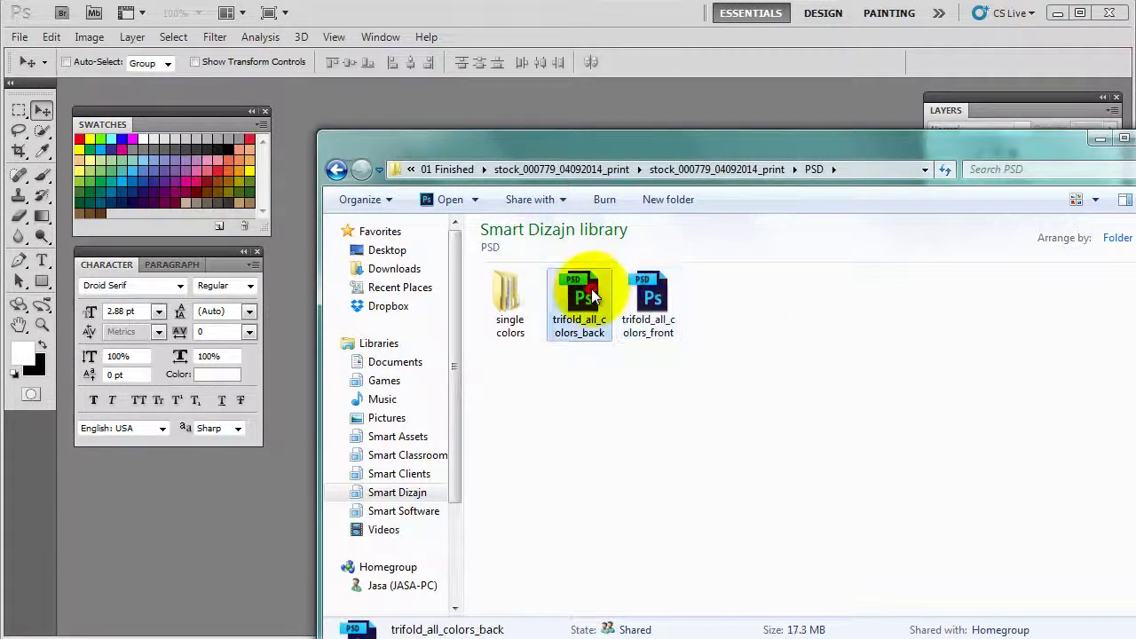
{"action": "left_click", "coordinate": [661, 292]}
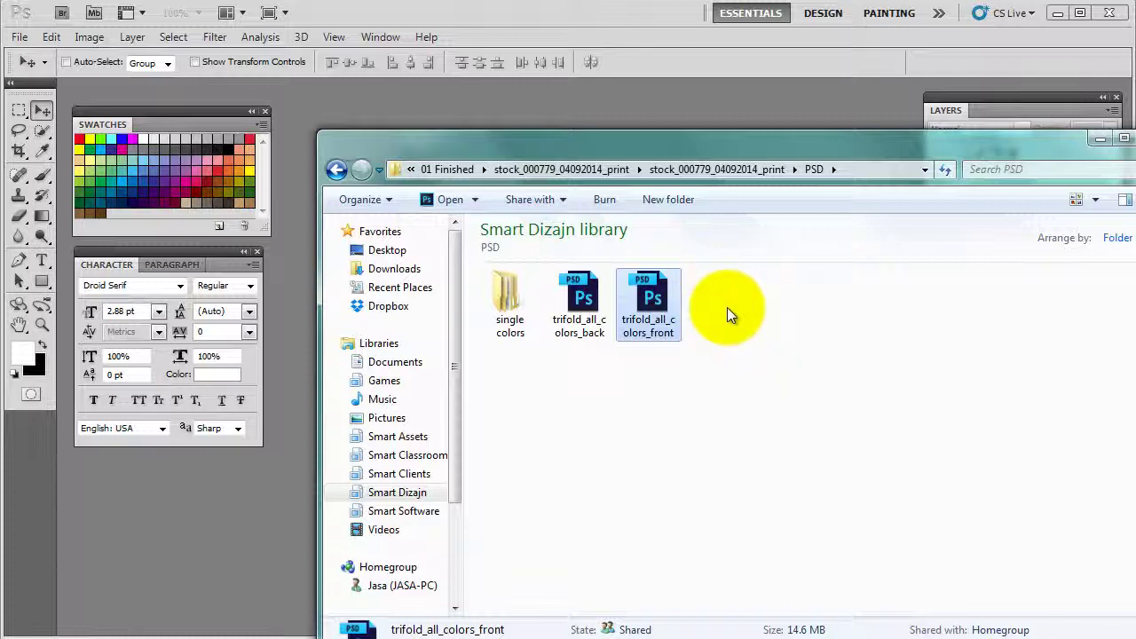
Open trifold_red_front from the red folder within single colors in Photoshop and put the file explorer away
{"action": "double_click", "coordinate": [510, 293]}
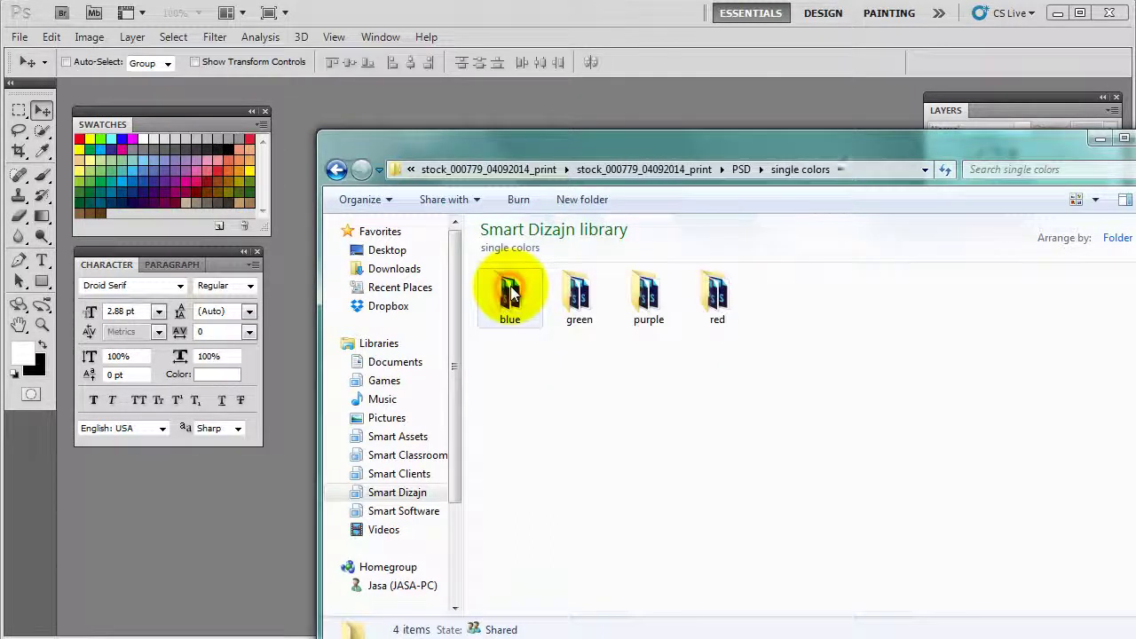
{"action": "double_click", "coordinate": [718, 293]}
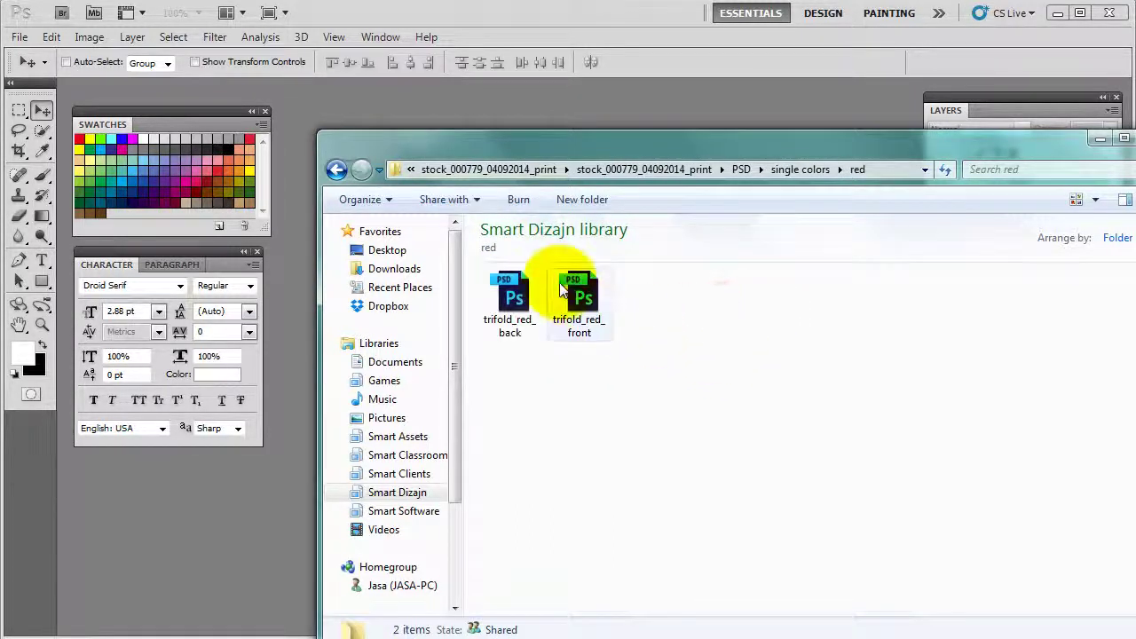
{"action": "left_click", "coordinate": [581, 298]}
{"action": "left_click_drag", "start_coordinate": [590, 302], "coordinate": [297, 192]}
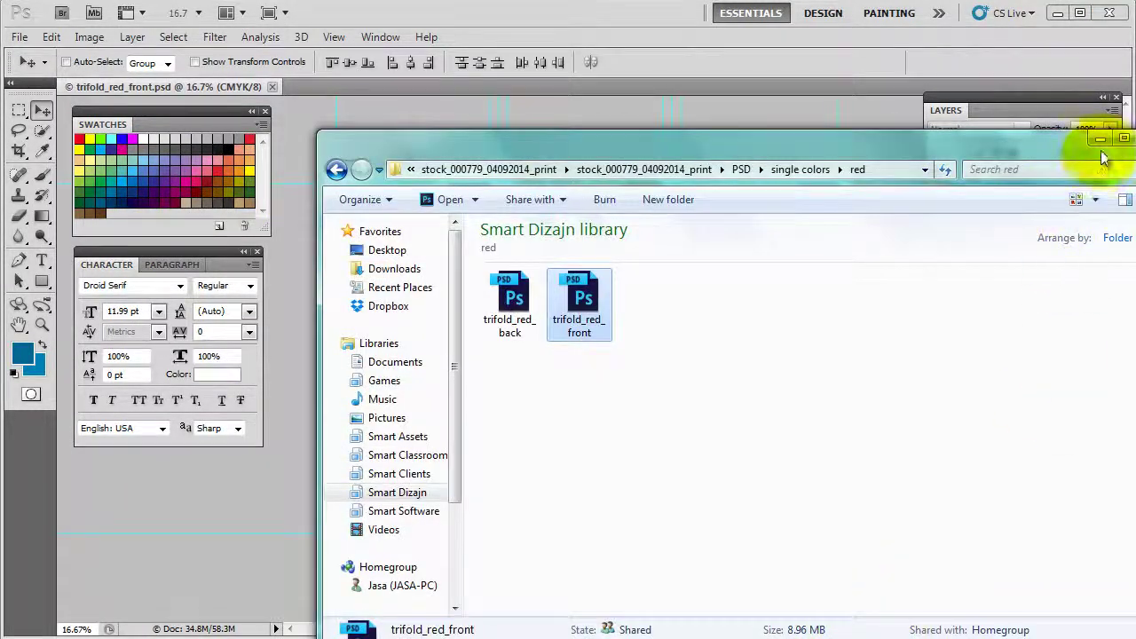
{"action": "left_click", "coordinate": [1109, 111]}
Hide the MARKS & INFO layer group so only the brochure design is displayed
{"action": "left_click", "coordinate": [1081, 195]}
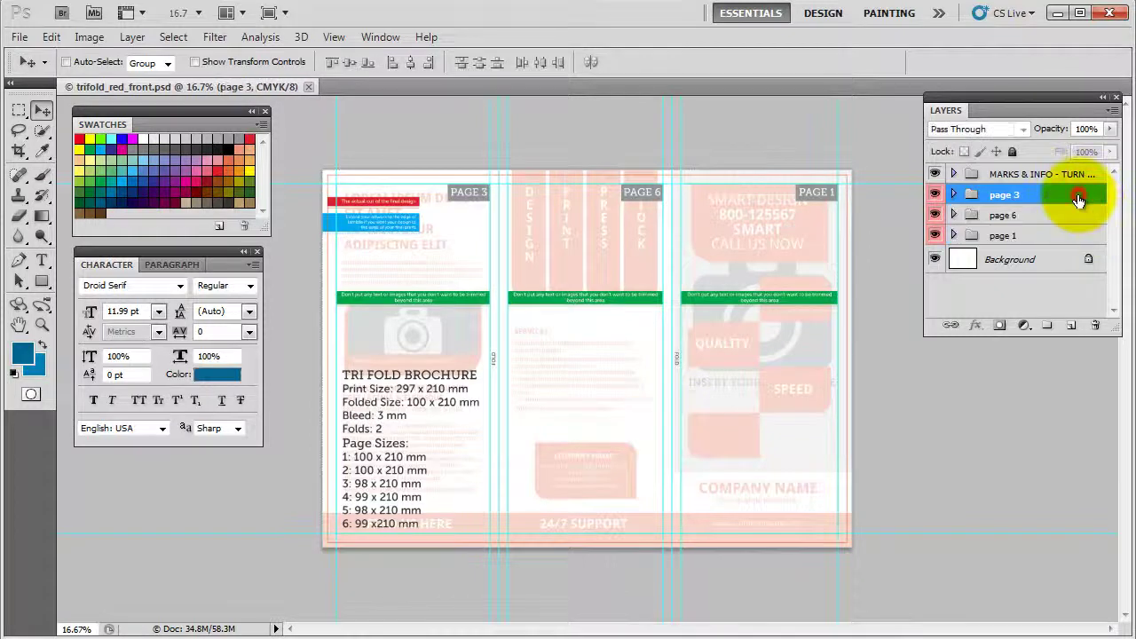
{"action": "left_click", "coordinate": [1066, 175]}
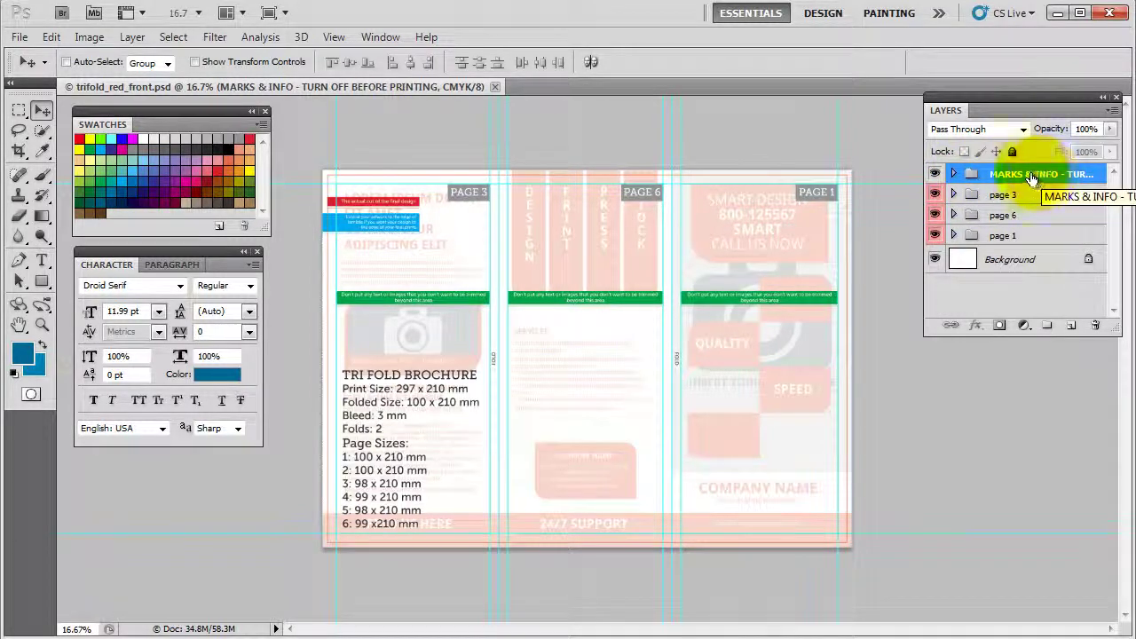
{"action": "left_click", "coordinate": [937, 176]}
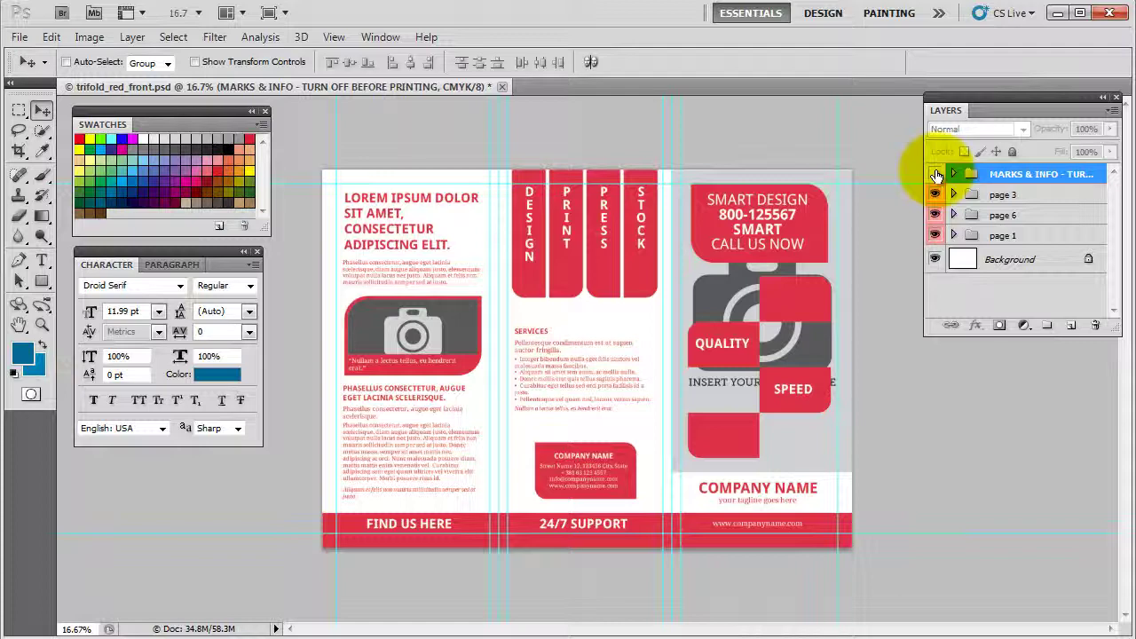
{"action": "left_click", "coordinate": [937, 175]}
{"action": "left_click", "coordinate": [937, 175]}
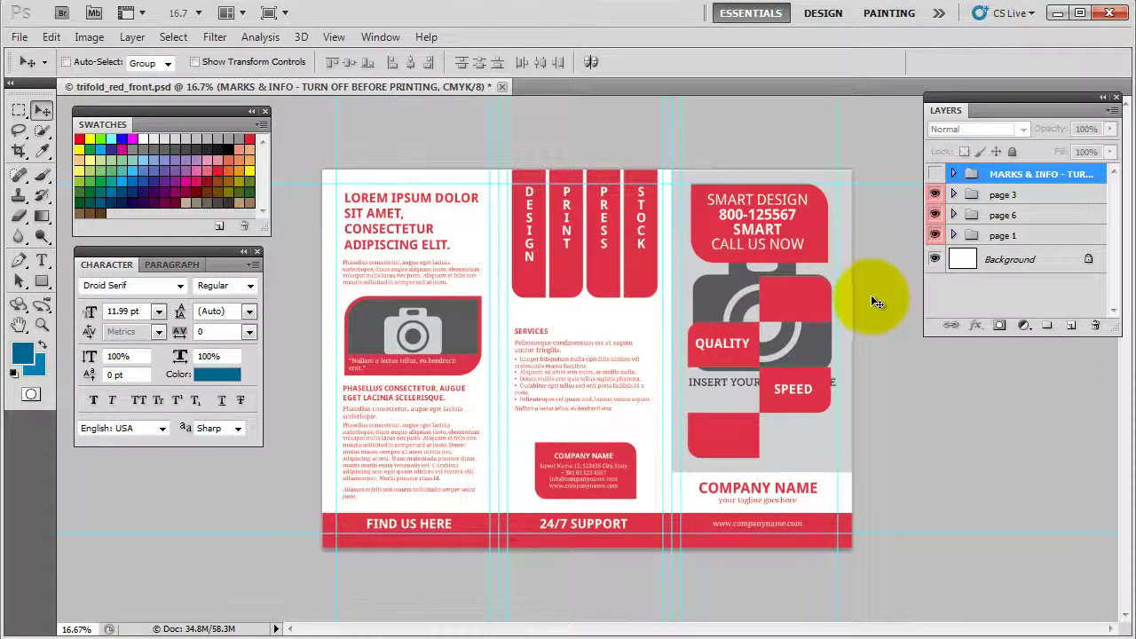
Expand the page 1 layer group and its design subgroup
{"action": "left_click", "coordinate": [1003, 193]}
{"action": "left_click", "coordinate": [1021, 237]}
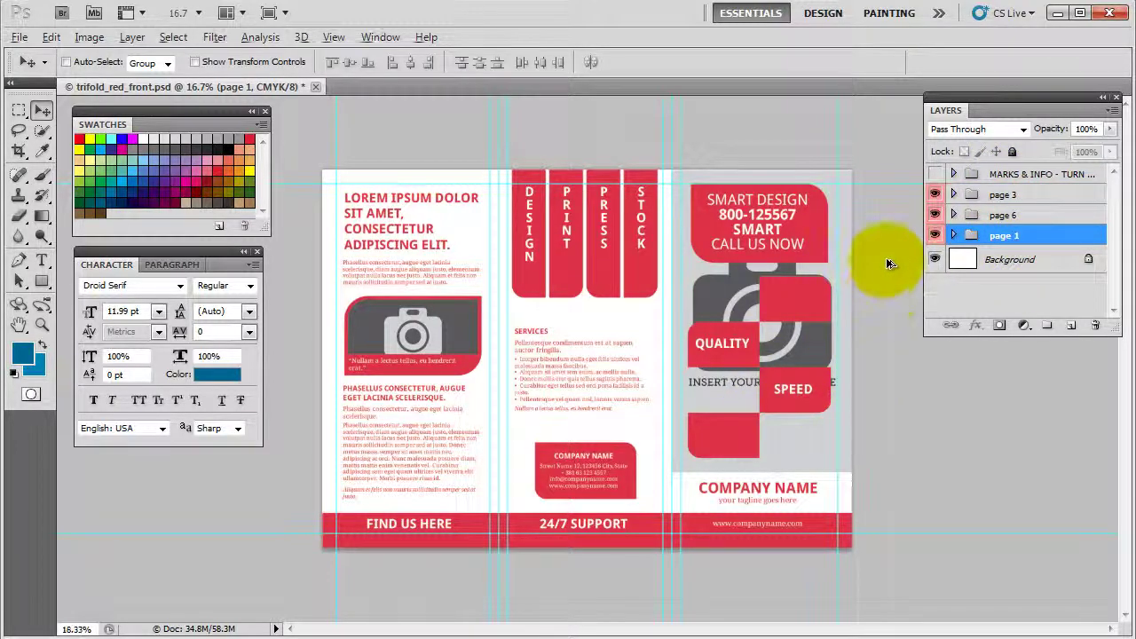
{"action": "scroll", "coordinate": [876, 298], "scroll_direction": "up", "scroll_amount": 2}
{"action": "scroll", "coordinate": [691, 328], "scroll_direction": "down", "scroll_amount": 1}
{"action": "scroll", "coordinate": [876, 246], "scroll_direction": "up", "scroll_amount": 3}
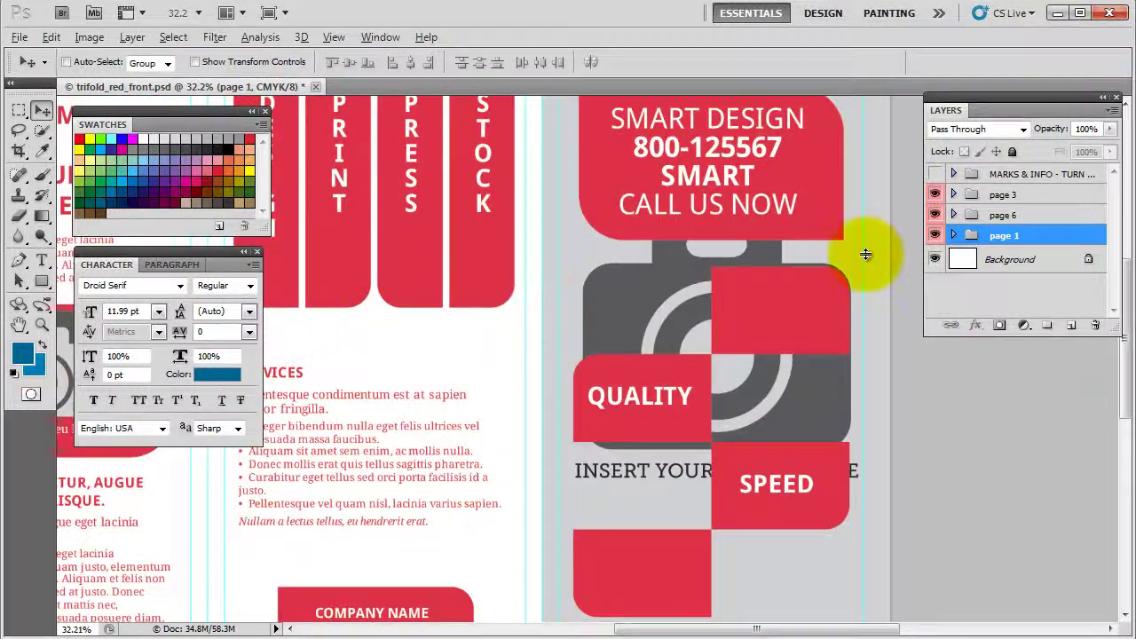
{"action": "scroll", "coordinate": [867, 253], "scroll_direction": "up", "scroll_amount": 2}
{"action": "scroll", "coordinate": [538, 292], "scroll_direction": "down", "scroll_amount": 2}
{"action": "scroll", "coordinate": [738, 288], "scroll_direction": "up", "scroll_amount": 2}
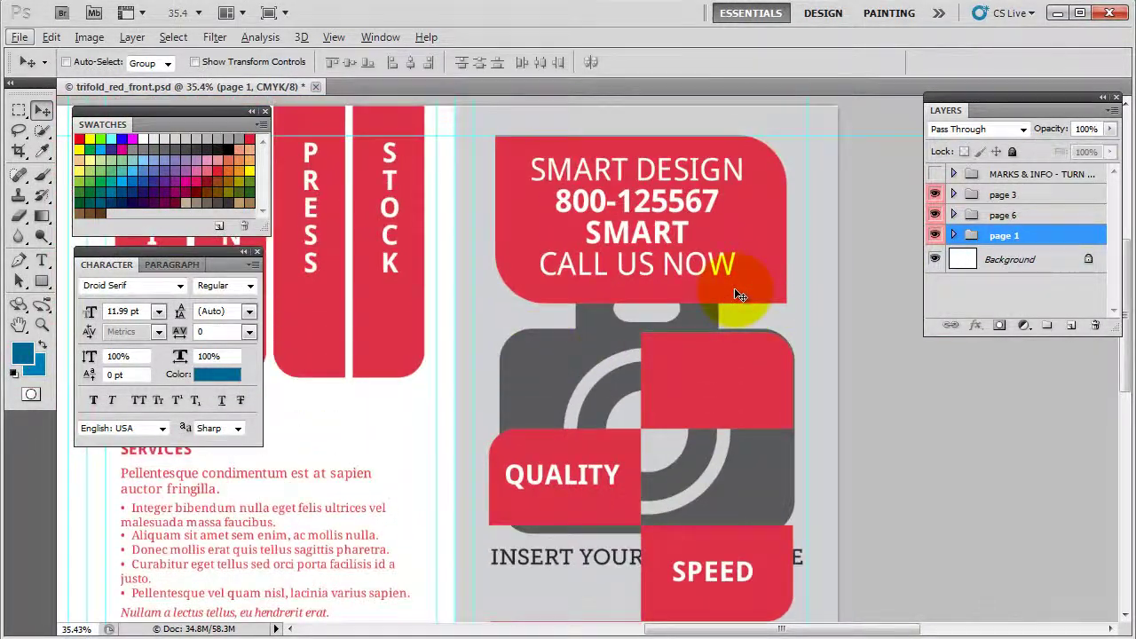
{"action": "left_click", "coordinate": [953, 236]}
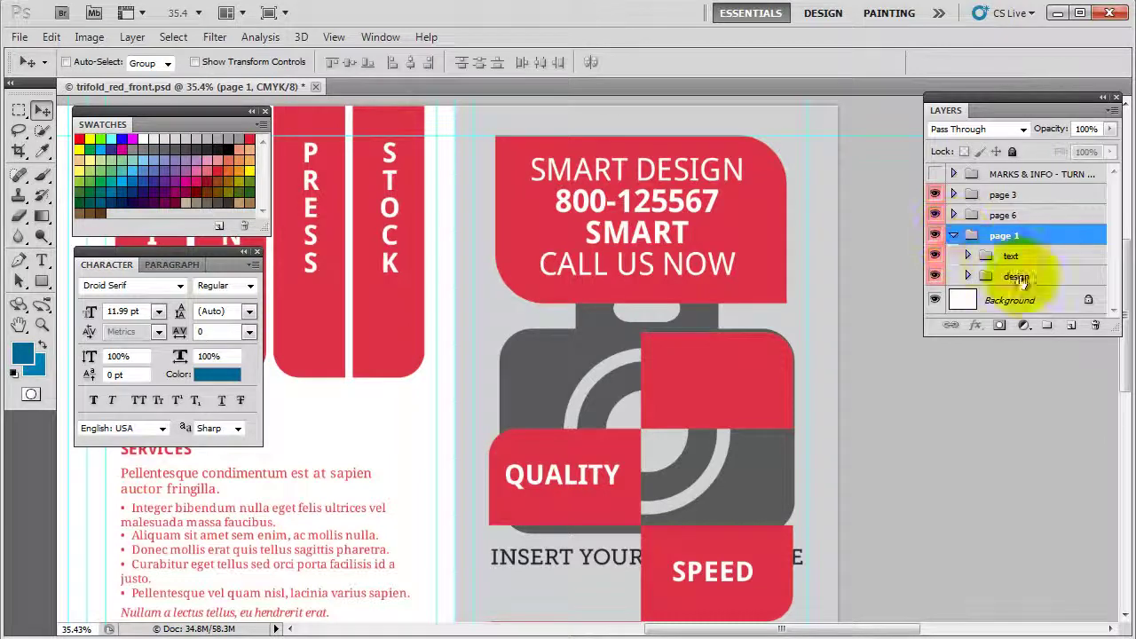
{"action": "left_click", "coordinate": [1022, 276]}
{"action": "left_click", "coordinate": [968, 276]}
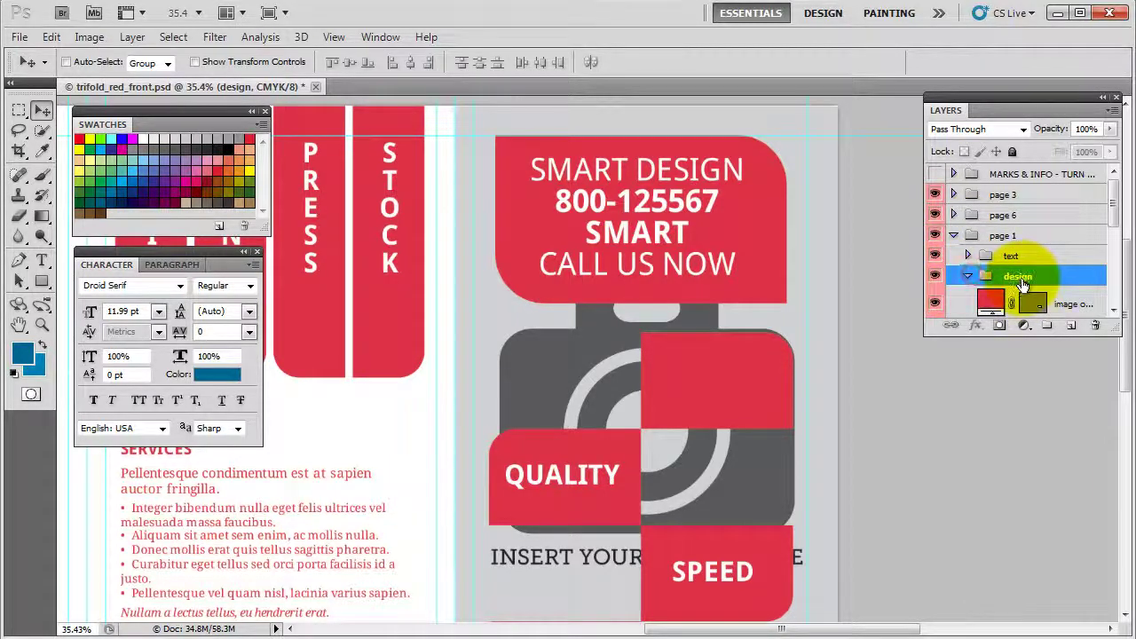
Select the topmost image overlay layer in page 1's design group
{"action": "scroll", "coordinate": [980, 266], "scroll_direction": "down", "scroll_amount": 3}
{"action": "left_click", "coordinate": [991, 252]}
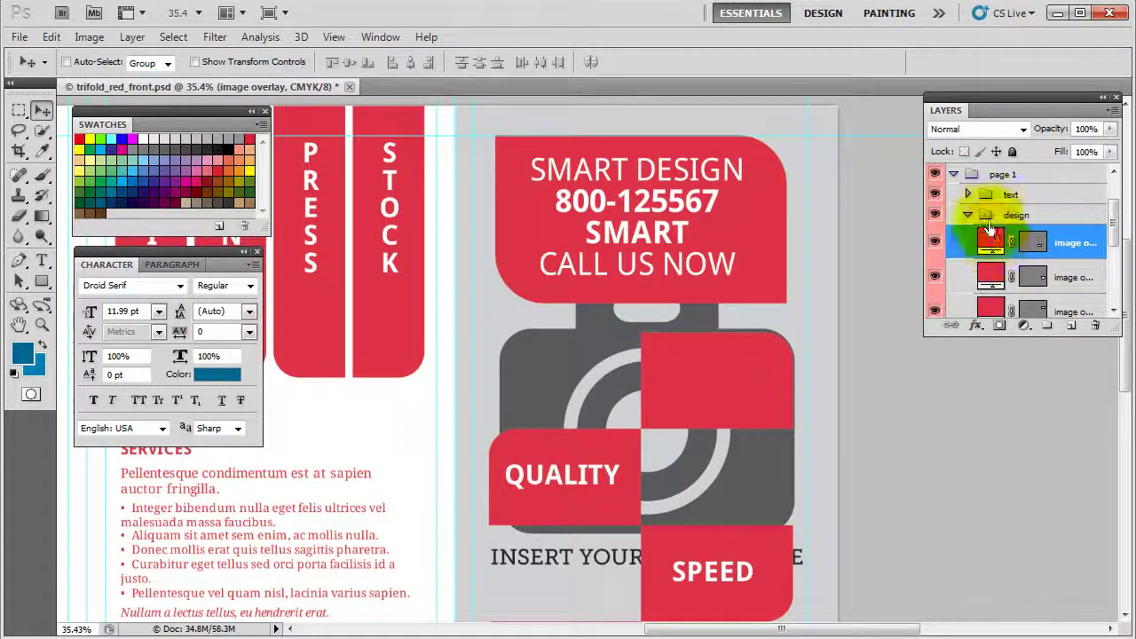
{"action": "left_click", "coordinate": [1019, 216]}
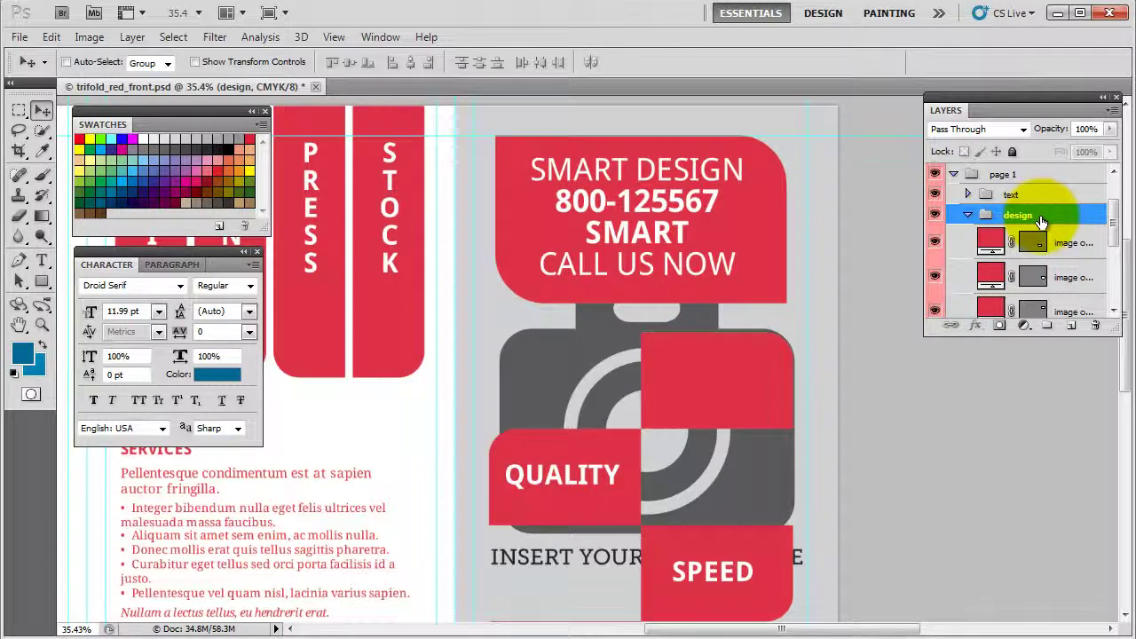
{"action": "left_click", "coordinate": [989, 239]}
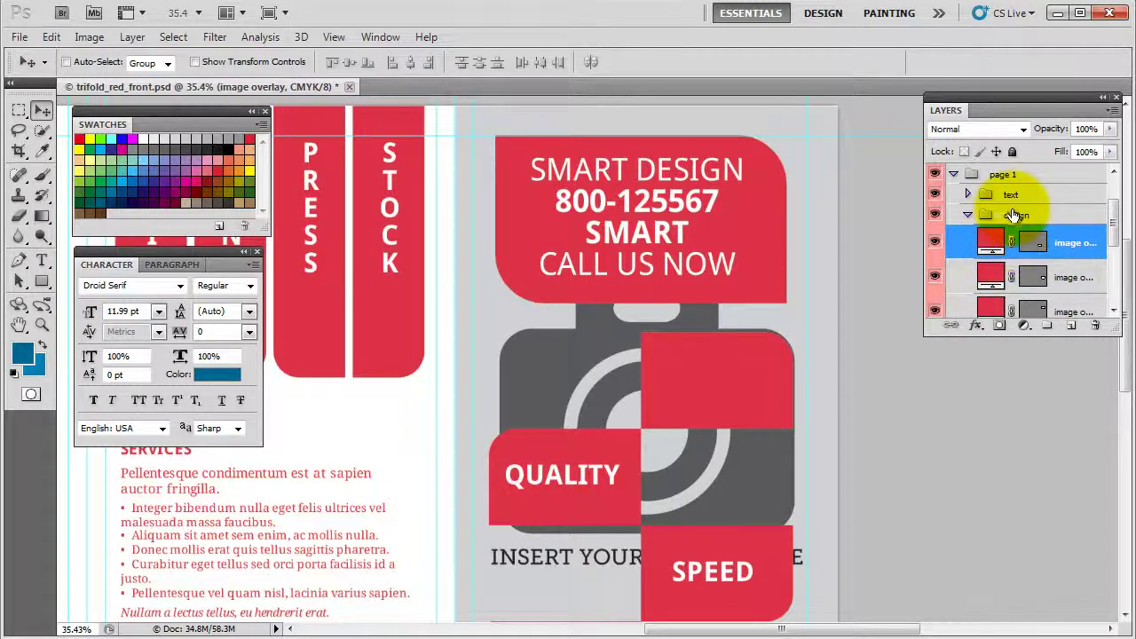
{"action": "scroll", "coordinate": [976, 266], "scroll_direction": "down", "scroll_amount": 1}
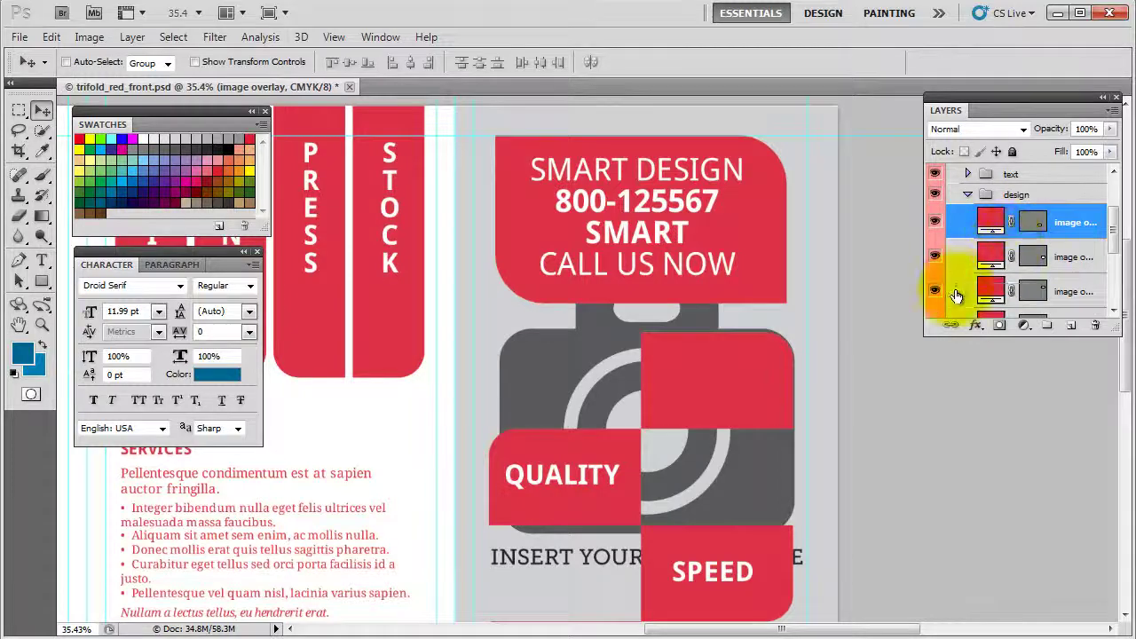
{"action": "left_click", "coordinate": [991, 225]}
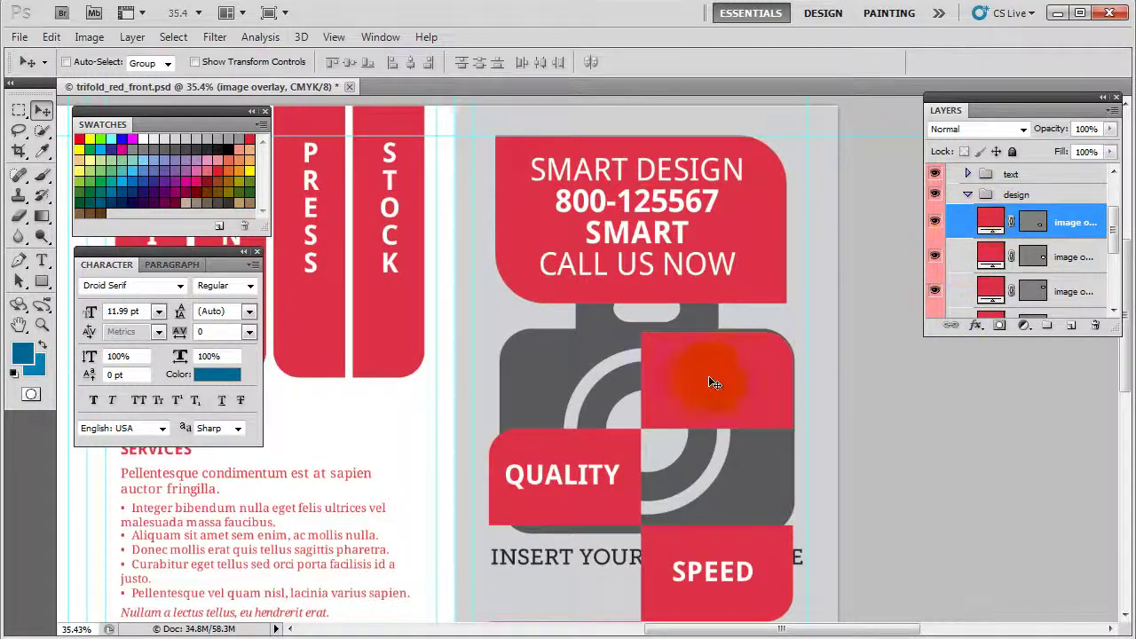
{"action": "scroll", "coordinate": [642, 399], "scroll_direction": "down", "scroll_amount": 1}
{"action": "scroll", "coordinate": [672, 484], "scroll_direction": "down", "scroll_amount": 1}
{"action": "scroll", "coordinate": [661, 582], "scroll_direction": "up", "scroll_amount": 3}
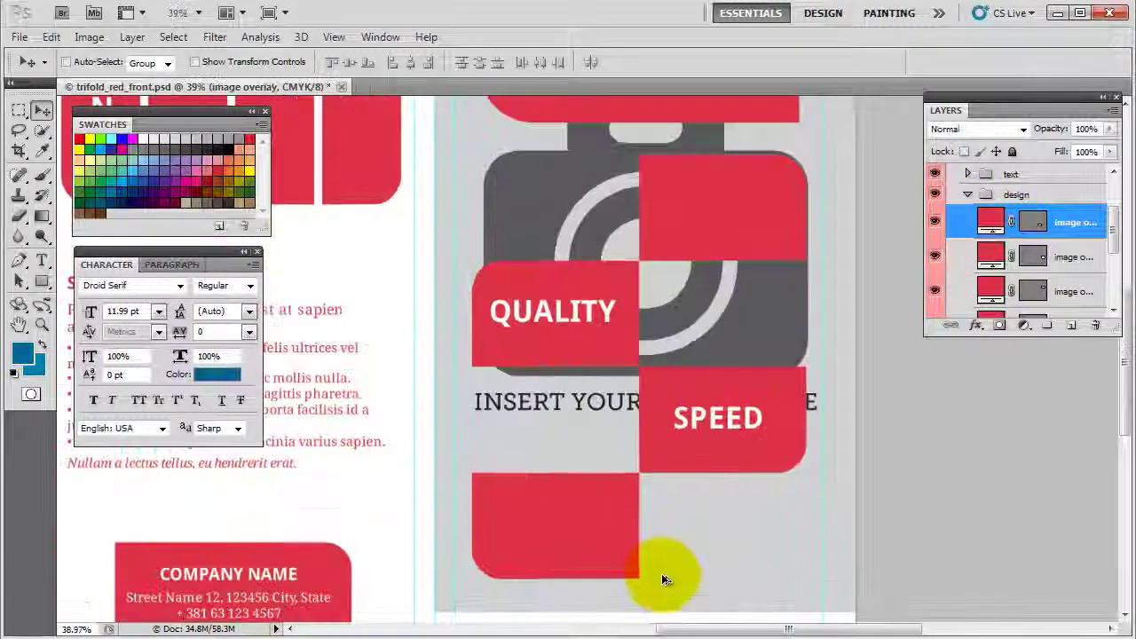
{"action": "double_click", "coordinate": [992, 219]}
{"action": "left_click_drag", "start_coordinate": [539, 135], "coordinate": [545, 213]}
{"action": "left_click", "coordinate": [754, 86]}
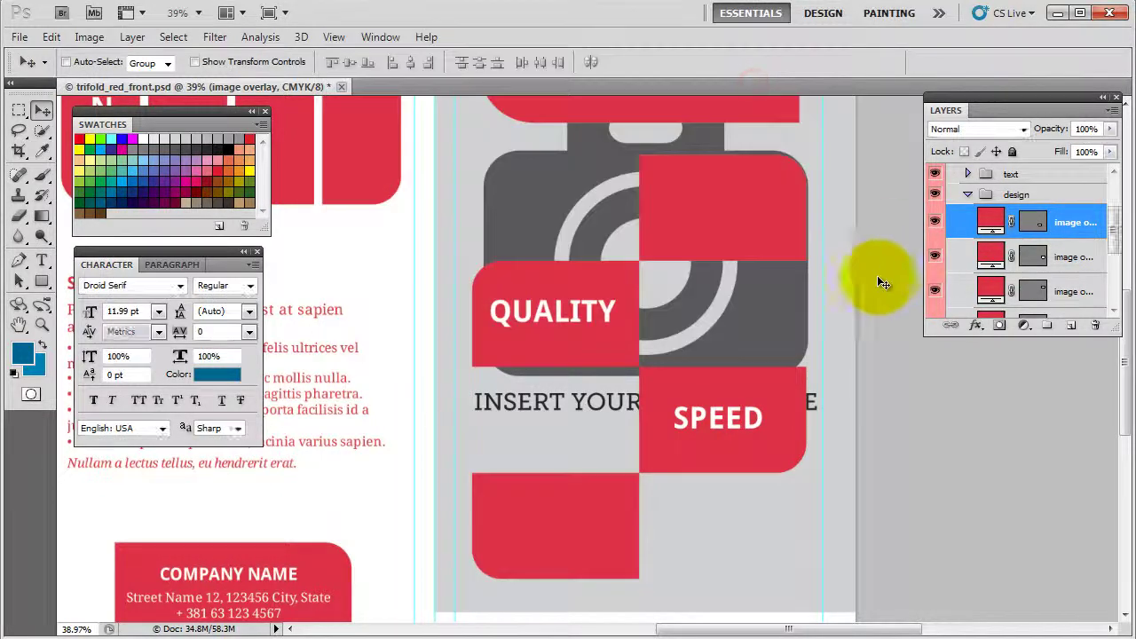
Confirm the foreground color as C 100, M 0, Y 0, K 50 and fill the topmost image overlay layer with it
{"action": "left_click", "coordinate": [23, 353]}
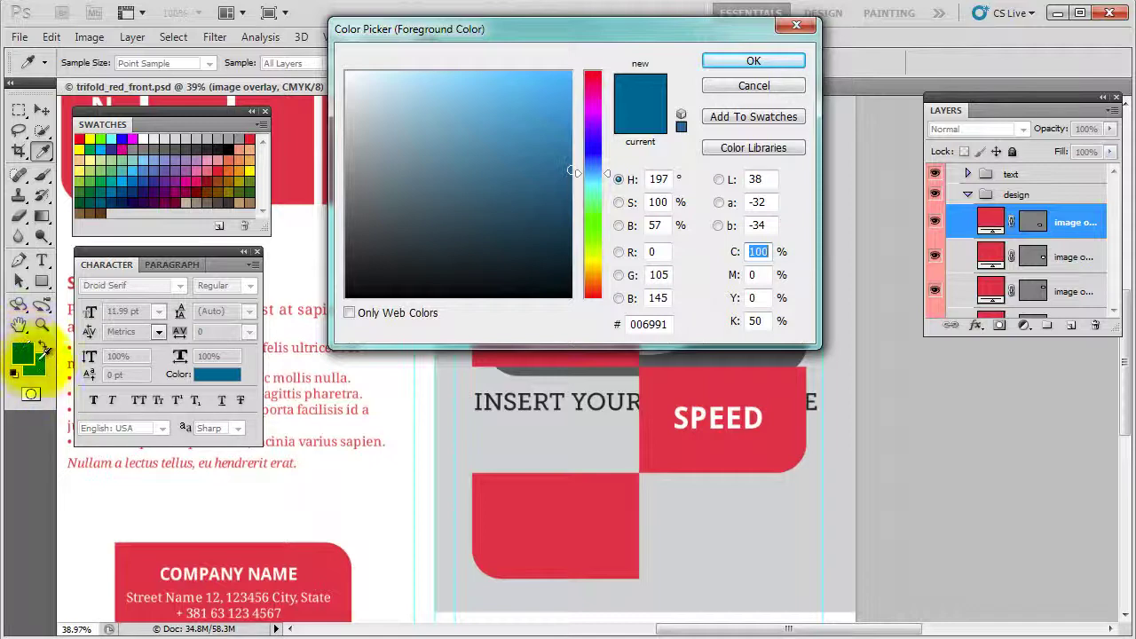
{"action": "left_click", "coordinate": [754, 61]}
{"action": "key", "text": "v"}
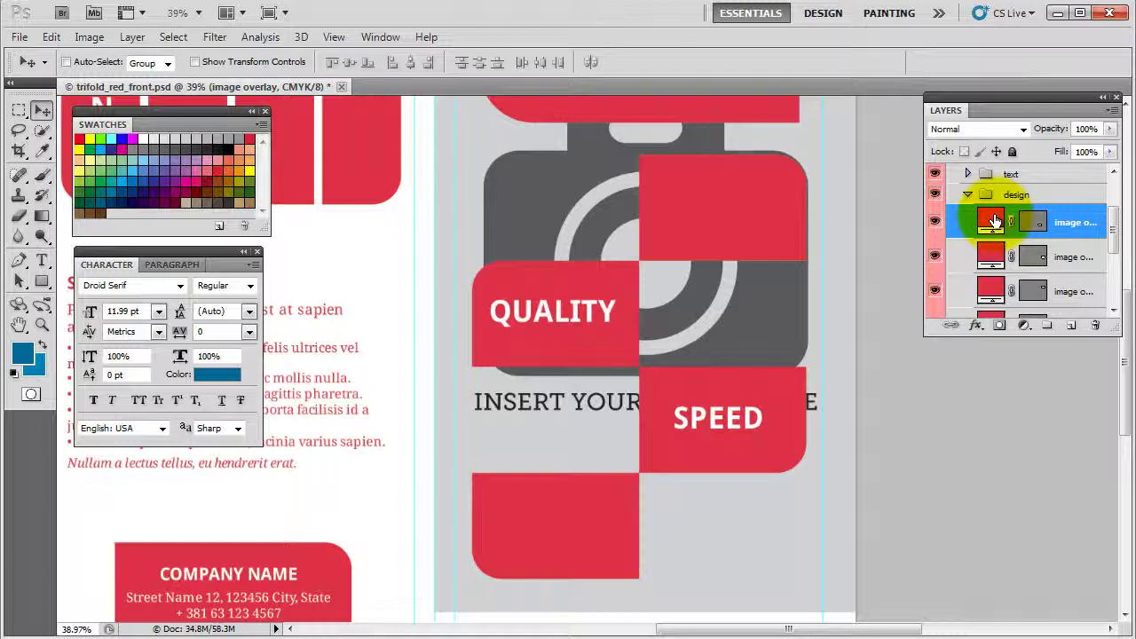
{"action": "key", "text": "alt+BackSpace"}
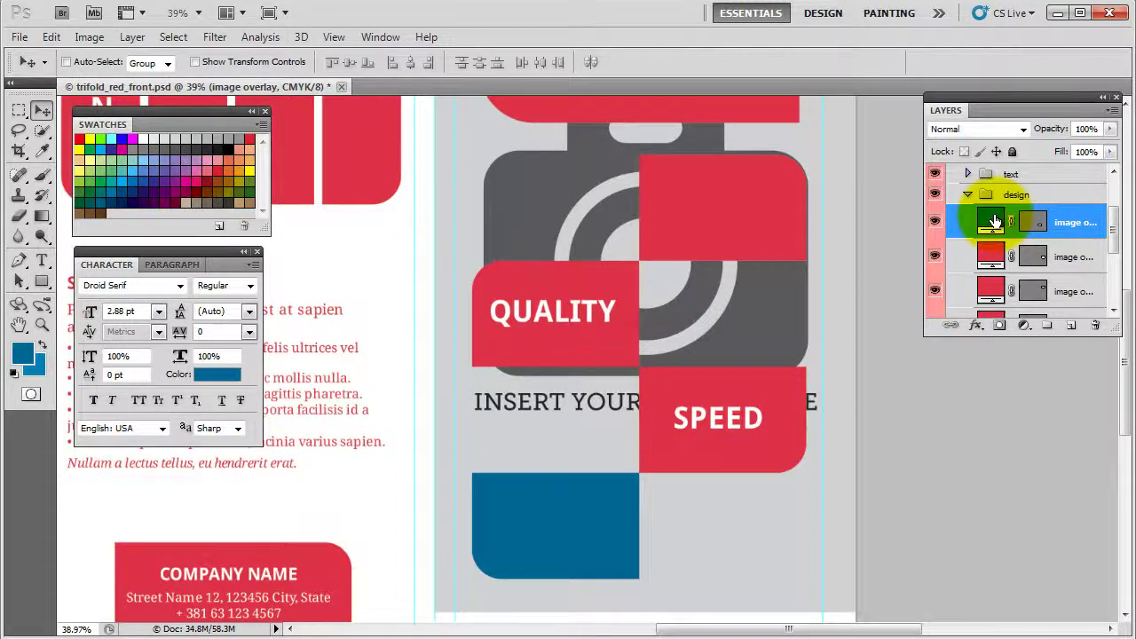
Fill the SPEED image overlay with the lighter blue background color and the overlay block above it with the dark blue foreground color
{"action": "left_click", "coordinate": [991, 256]}
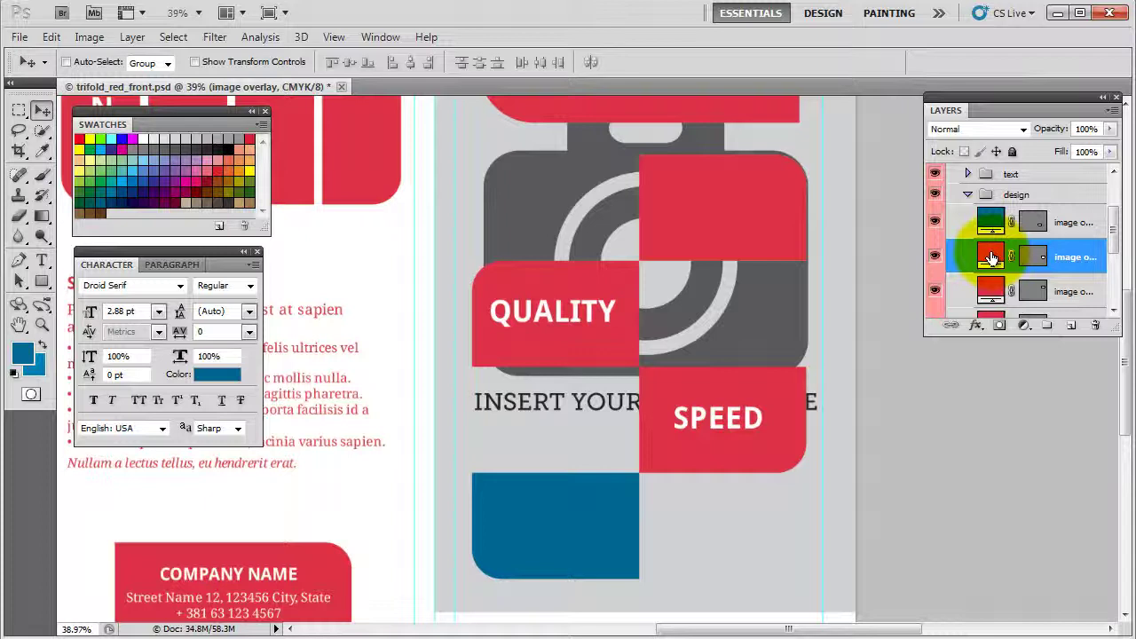
{"action": "key", "text": "alt+BackSpace"}
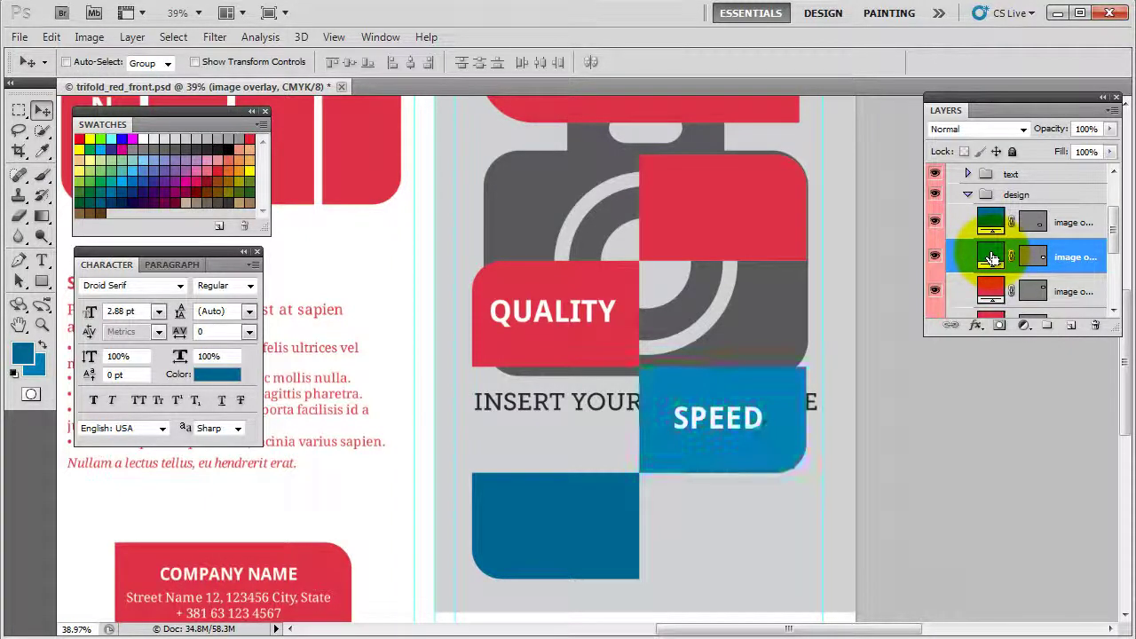
{"action": "left_click", "coordinate": [1001, 286]}
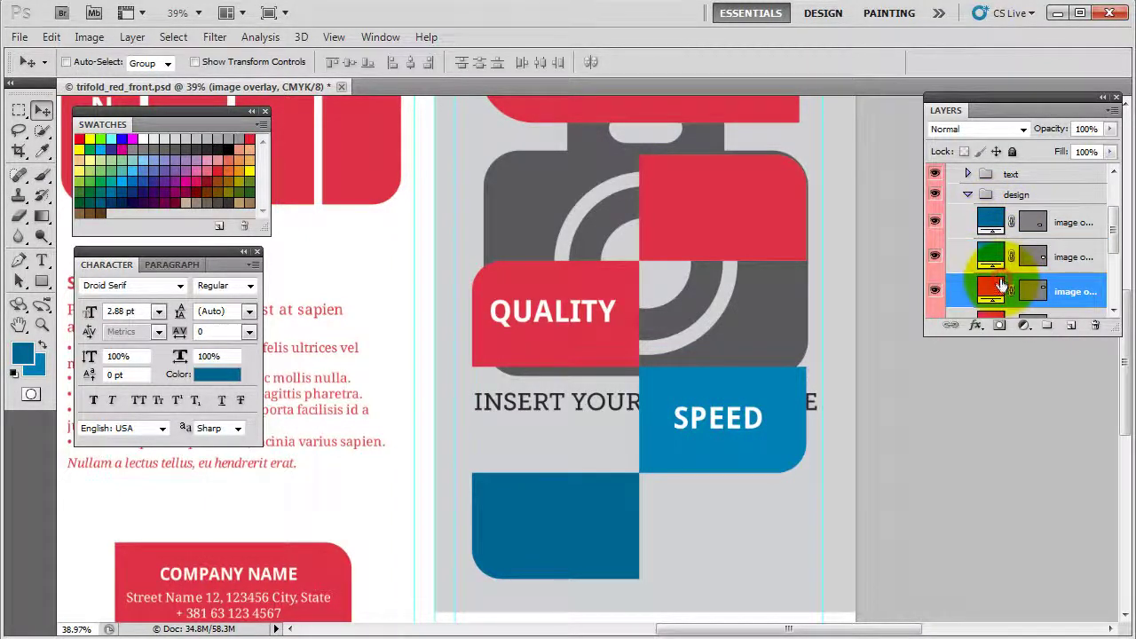
{"action": "key", "text": "alt+BackSpace"}
Fill the QUALITY image overlay and the header text background layer with the dark blue foreground color
{"action": "scroll", "coordinate": [1000, 282], "scroll_direction": "down", "scroll_amount": 1}
{"action": "left_click", "coordinate": [999, 277]}
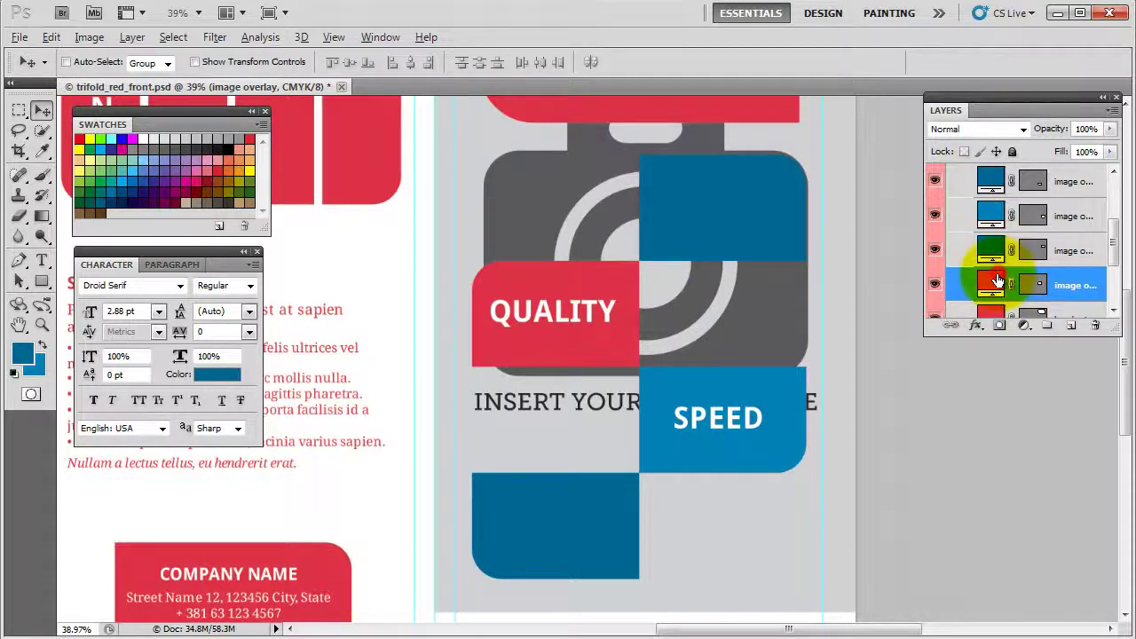
{"action": "key", "text": "alt+BackSpace"}
{"action": "scroll", "coordinate": [998, 278], "scroll_direction": "down", "scroll_amount": 1}
{"action": "left_click", "coordinate": [997, 257]}
{"action": "key", "text": "alt+BackSpace"}
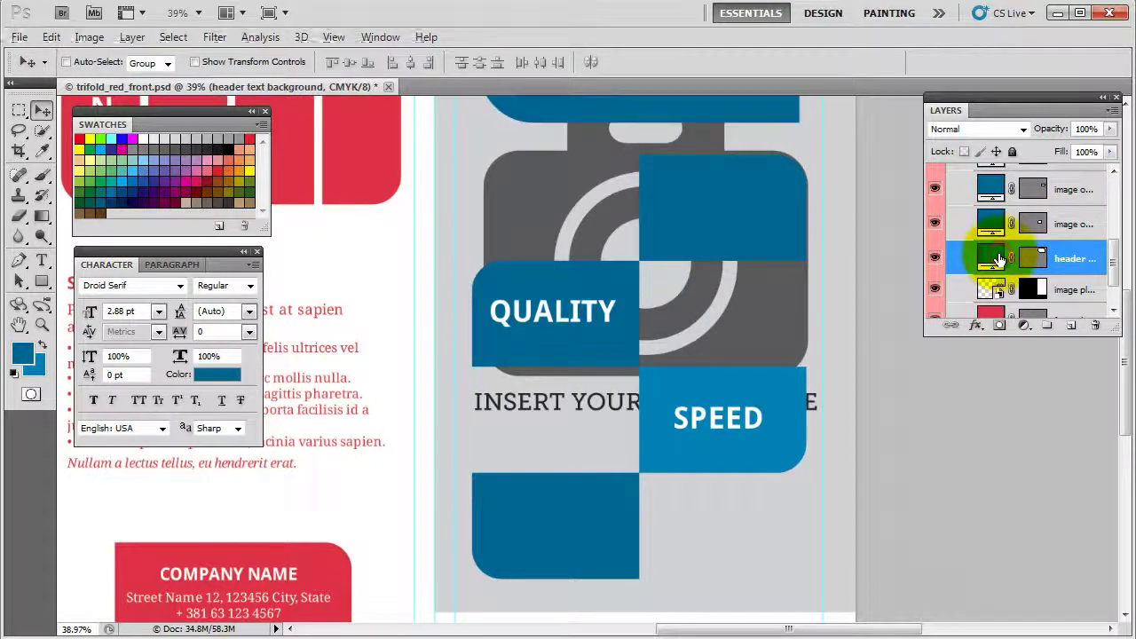
{"action": "scroll", "coordinate": [857, 364], "scroll_direction": "up", "scroll_amount": 3}
{"action": "scroll", "coordinate": [977, 293], "scroll_direction": "down", "scroll_amount": 1}
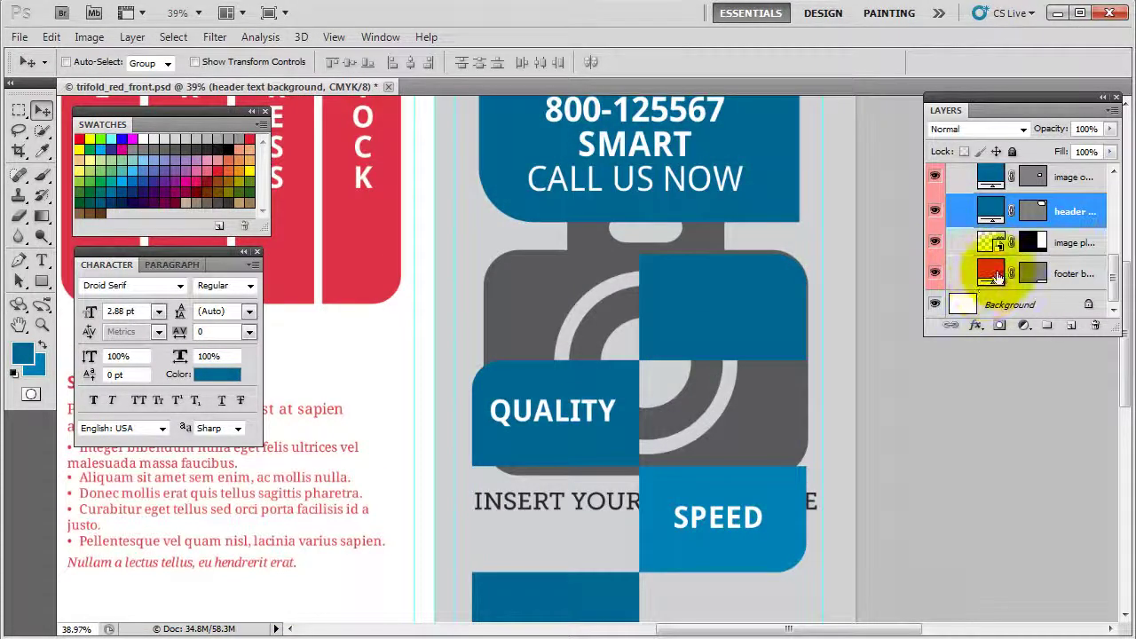
Fill page 1's footer background layer with the dark blue foreground color
{"action": "left_click", "coordinate": [997, 275]}
{"action": "key", "text": "alt+BackSpace"}
{"action": "scroll", "coordinate": [953, 367], "scroll_direction": "up", "scroll_amount": 2}
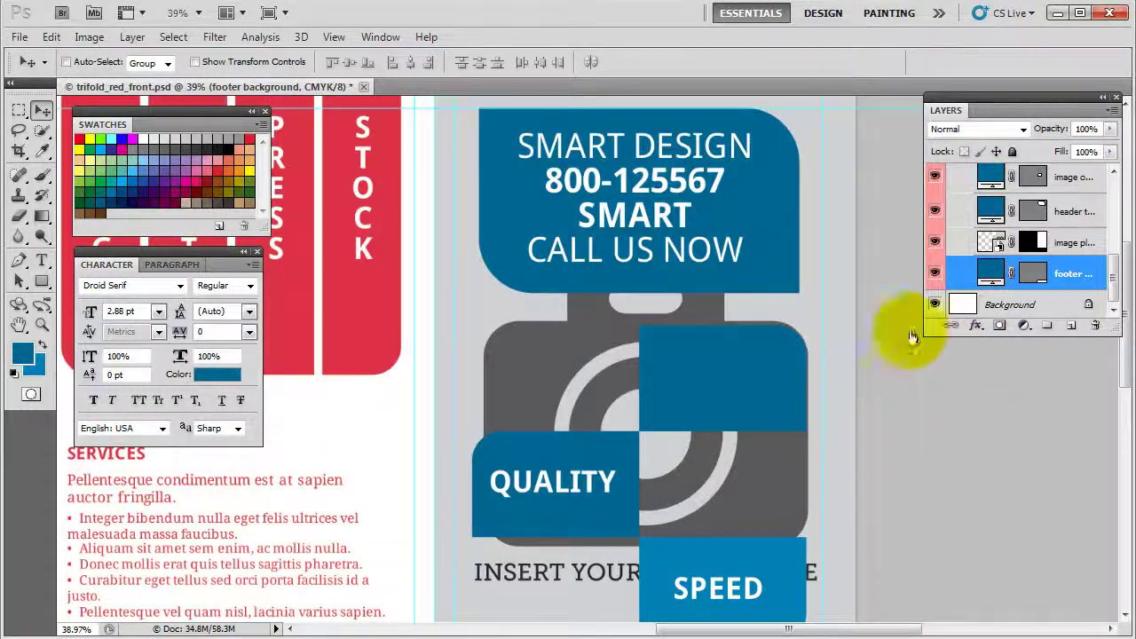
Check the solid fill color of the image overlay layer directly above the header text background layer
{"action": "scroll", "coordinate": [994, 200], "scroll_direction": "up", "scroll_amount": 1}
{"action": "double_click", "coordinate": [990, 180]}
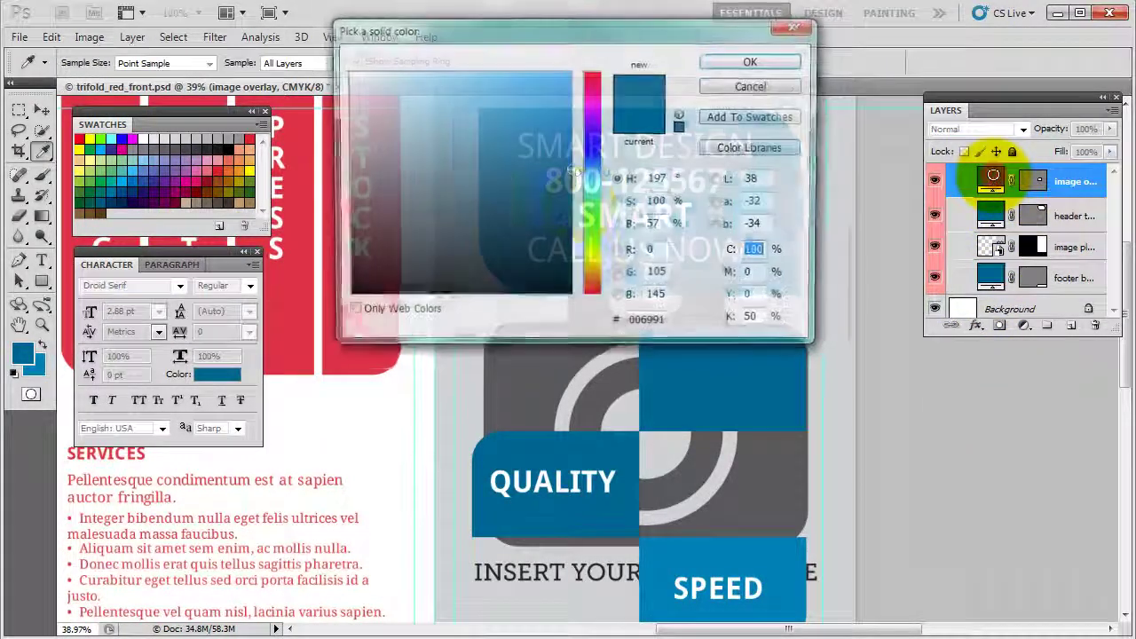
{"action": "left_click", "coordinate": [719, 80]}
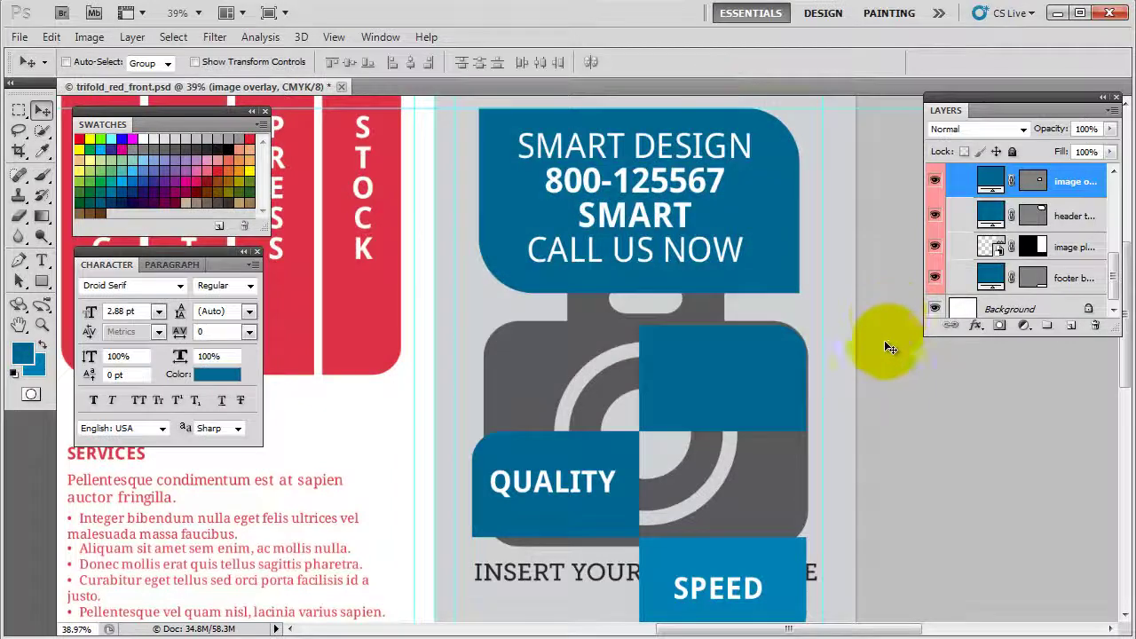
Look over the recolored page 1 against the rest of the brochure and select its image placeholder smart object layer
{"action": "scroll", "coordinate": [744, 441], "scroll_direction": "down", "scroll_amount": 5}
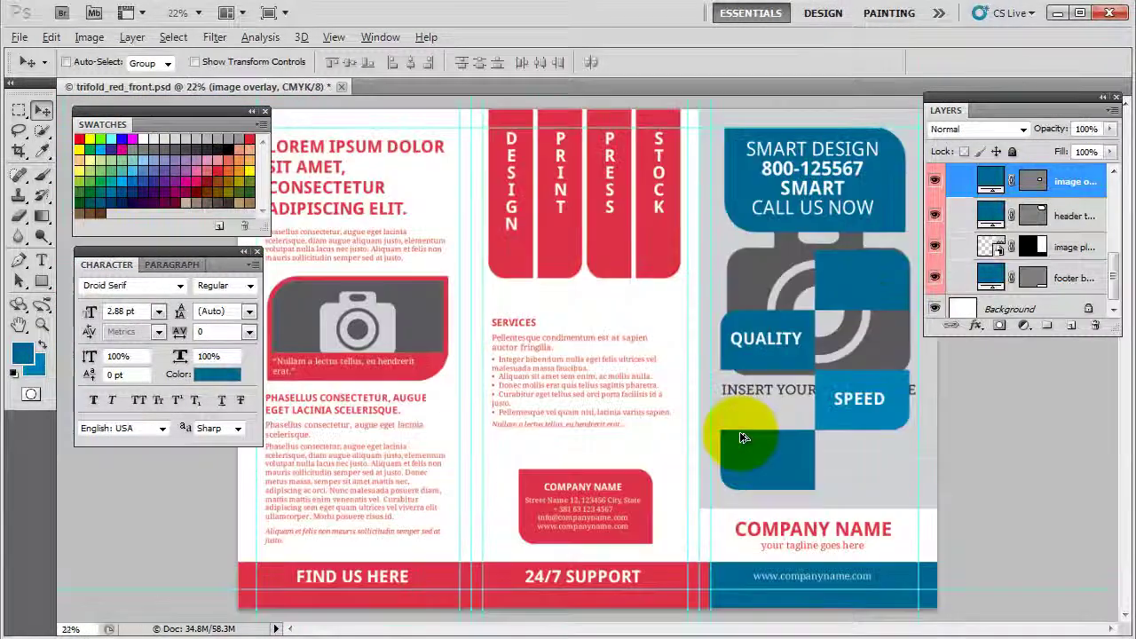
{"action": "scroll", "coordinate": [625, 360], "scroll_direction": "up", "scroll_amount": 1}
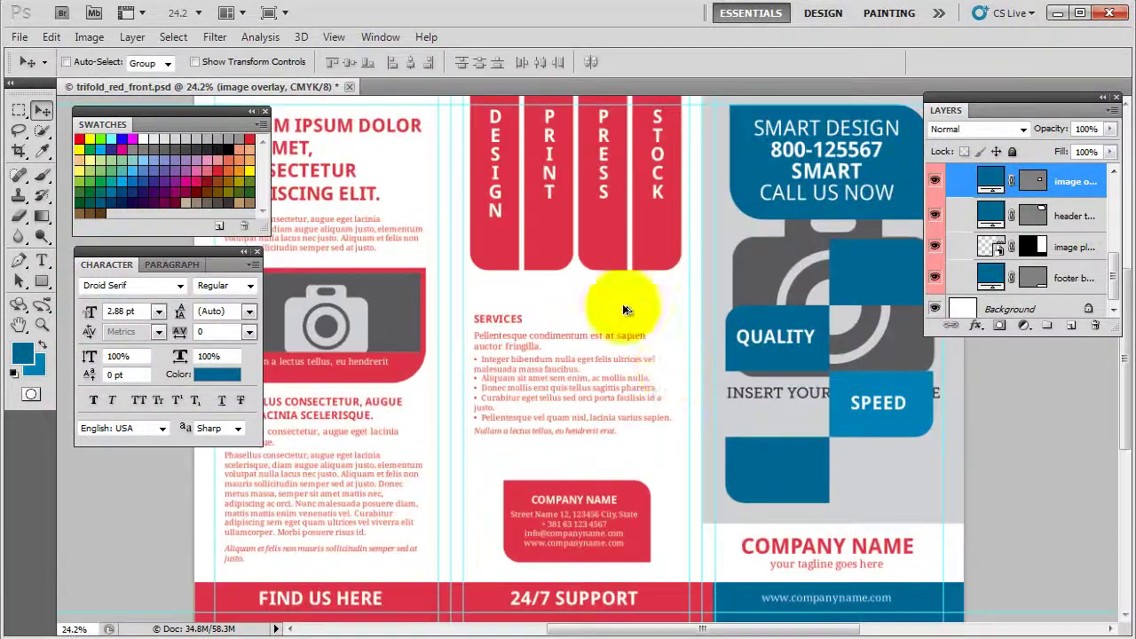
{"action": "scroll", "coordinate": [627, 364], "scroll_direction": "down", "scroll_amount": 1}
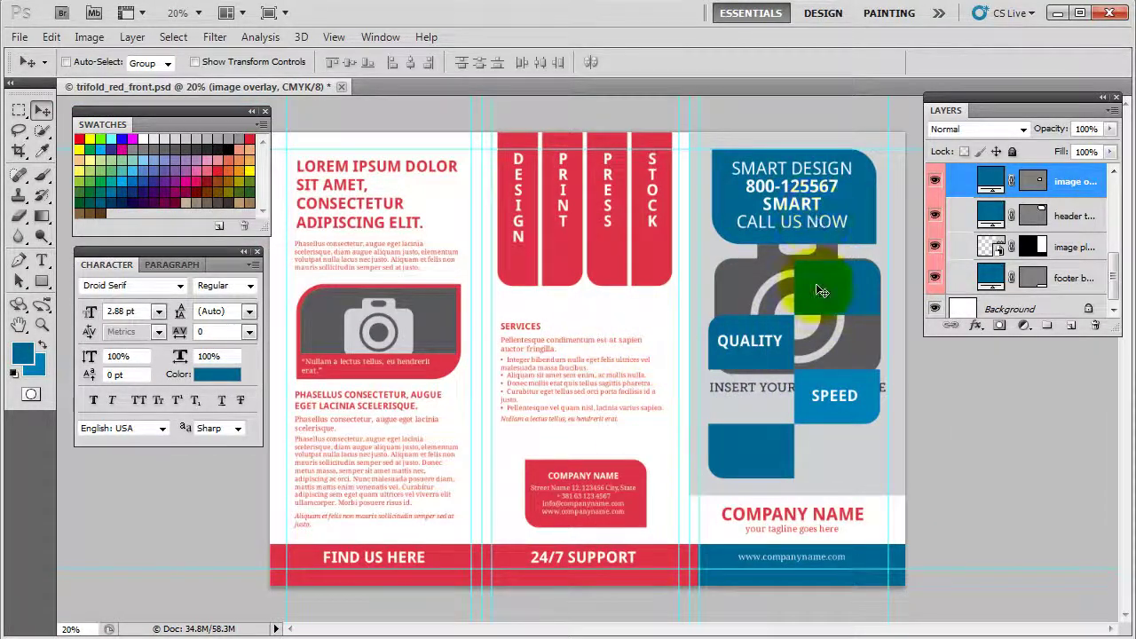
{"action": "scroll", "coordinate": [1042, 314], "scroll_direction": "up", "scroll_amount": 2}
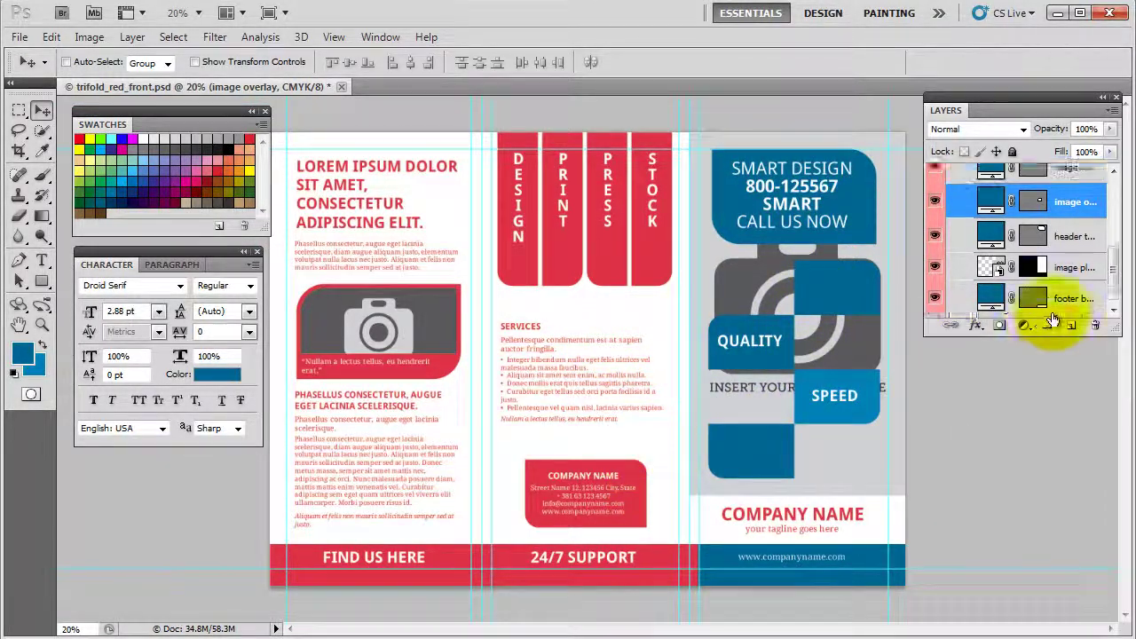
{"action": "scroll", "coordinate": [1051, 318], "scroll_direction": "down", "scroll_amount": 1}
{"action": "left_click", "coordinate": [992, 266]}
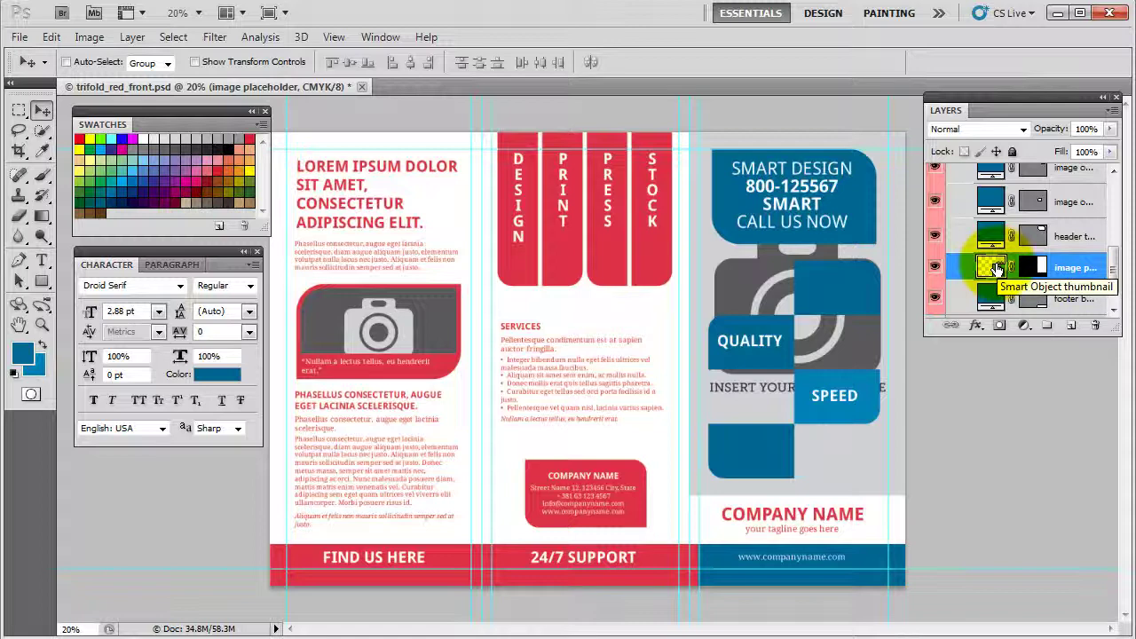
Collapse page 1's design group, expand its text group and select the SMART DESIGN header text layer
{"action": "scroll", "coordinate": [1003, 280], "scroll_direction": "up", "scroll_amount": 5}
{"action": "left_click", "coordinate": [969, 238]}
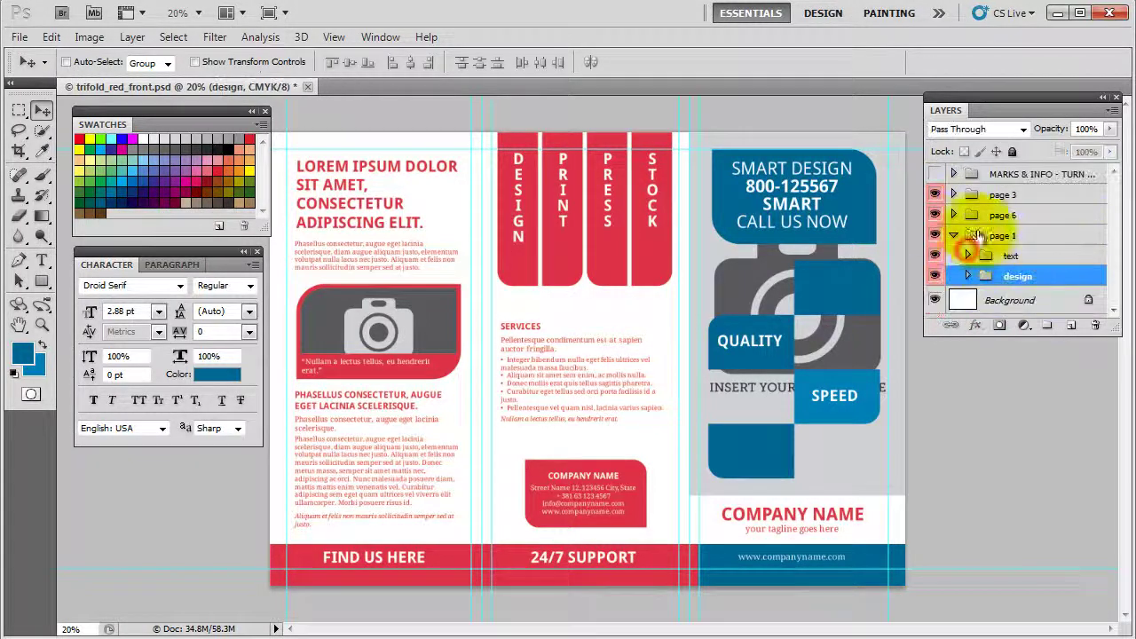
{"action": "left_click", "coordinate": [998, 255]}
{"action": "left_click", "coordinate": [981, 270]}
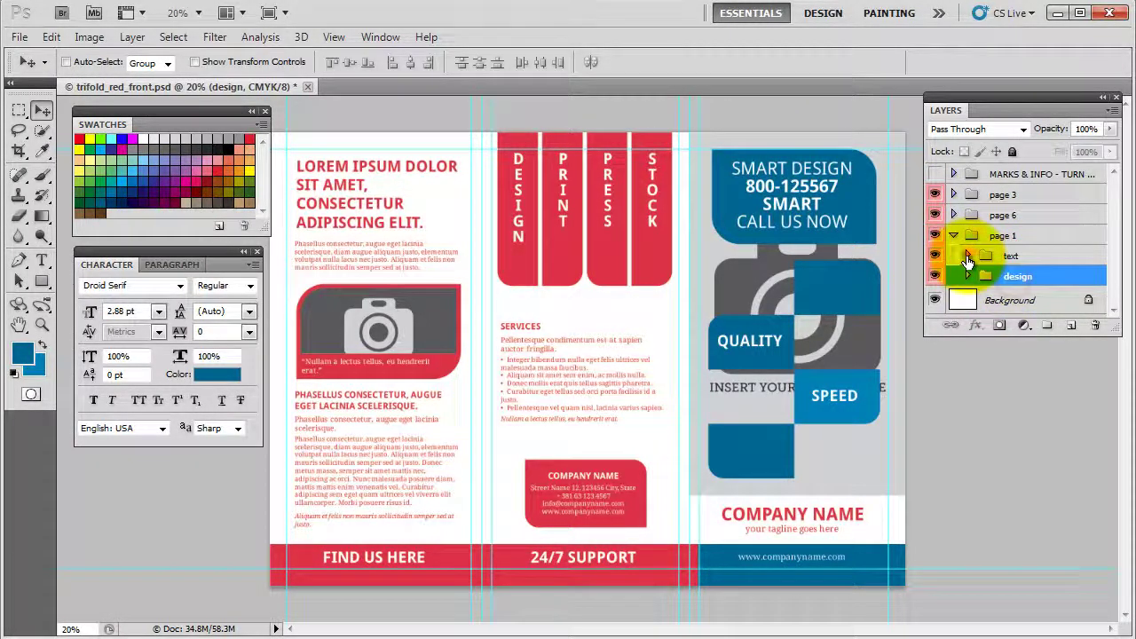
{"action": "left_click", "coordinate": [967, 256]}
{"action": "left_click", "coordinate": [1017, 282]}
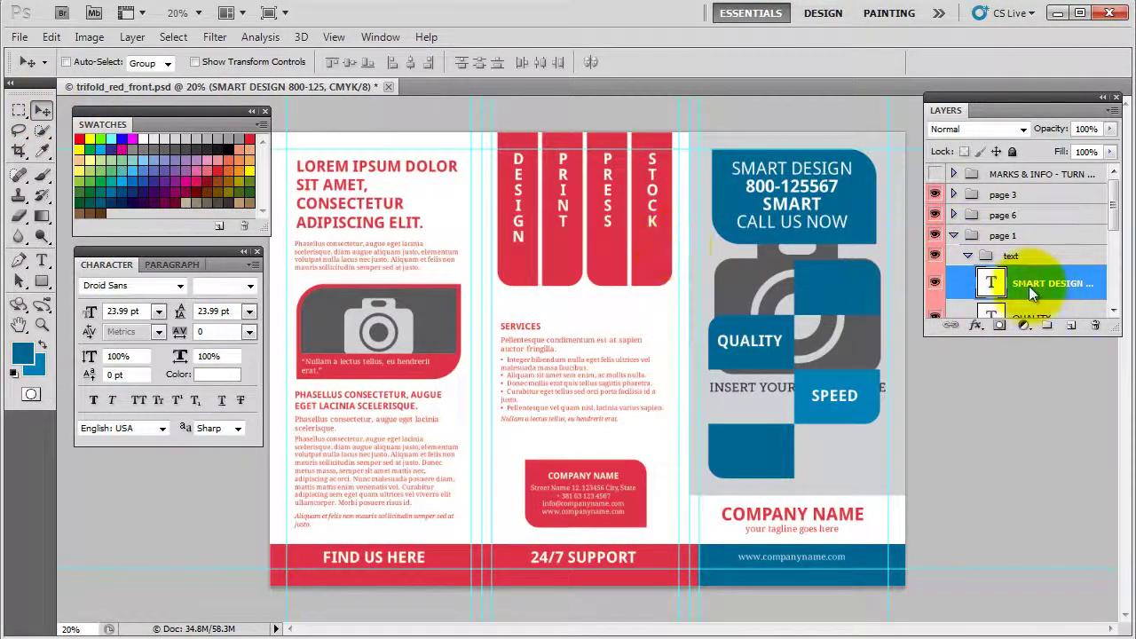
Open the SMART DESIGN header text with all of it selected for editing and leave text editing
{"action": "scroll", "coordinate": [398, 381], "scroll_direction": "down", "scroll_amount": 1}
{"action": "scroll", "coordinate": [900, 406], "scroll_direction": "up", "scroll_amount": 2}
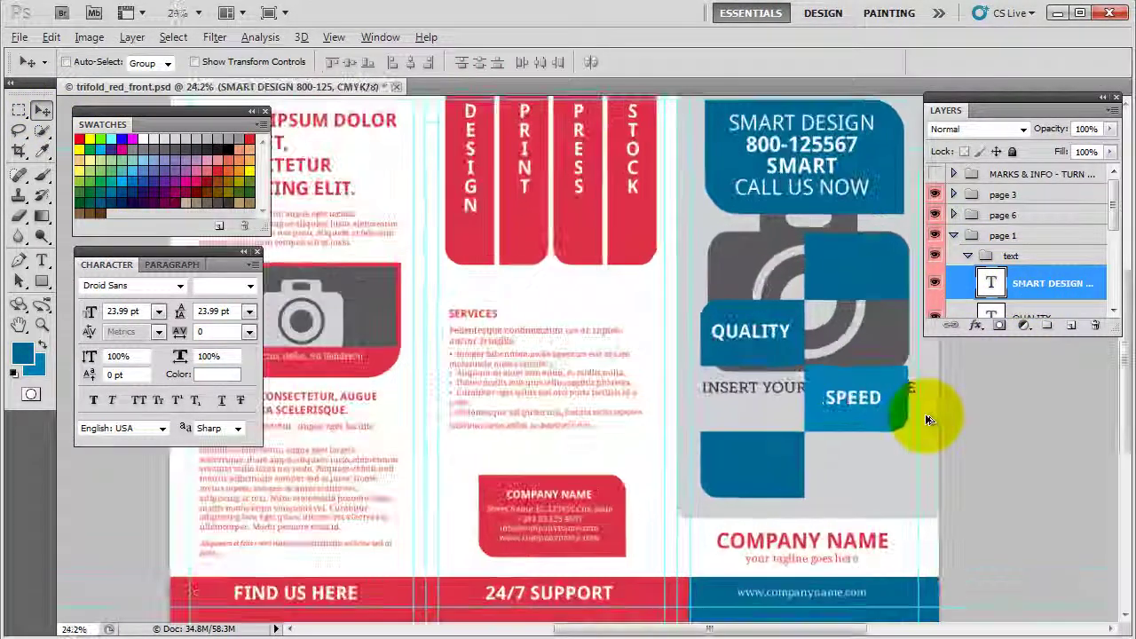
{"action": "double_click", "coordinate": [991, 282]}
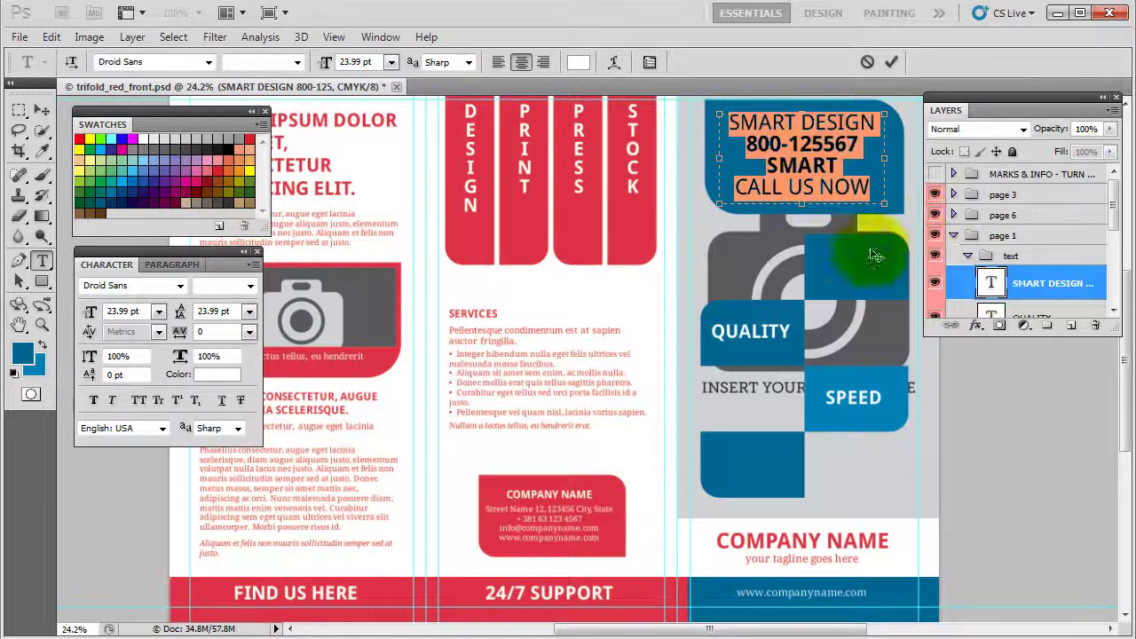
{"action": "left_click", "coordinate": [989, 283]}
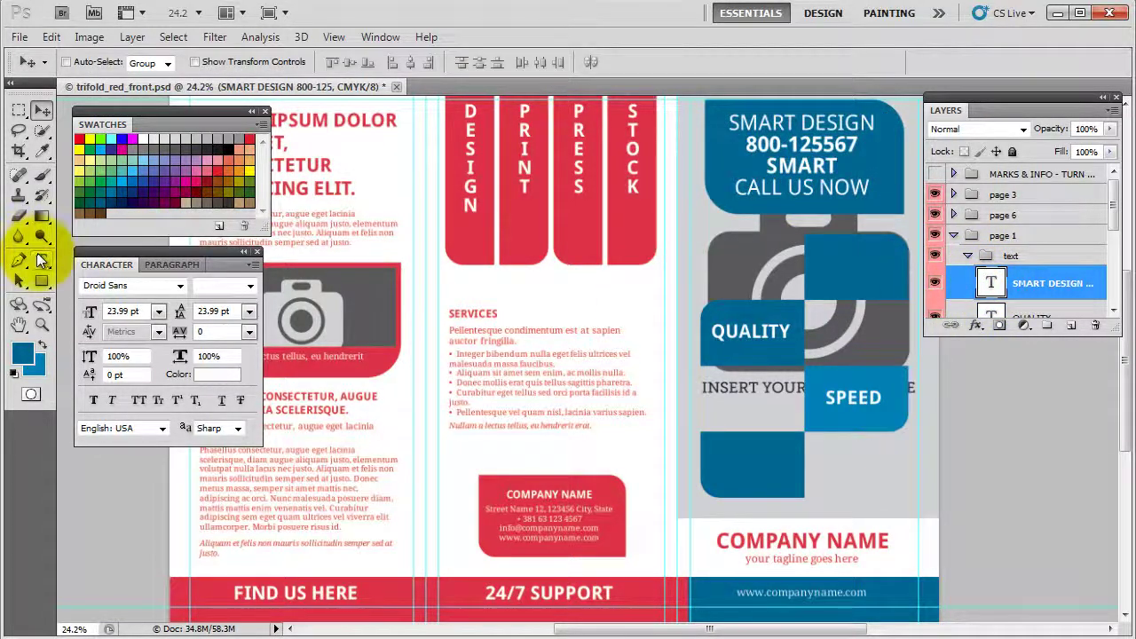
Replace the word QUALITY in the dark blue block with "Smart" using the Type tool and commit the edit
{"action": "left_click", "coordinate": [41, 260]}
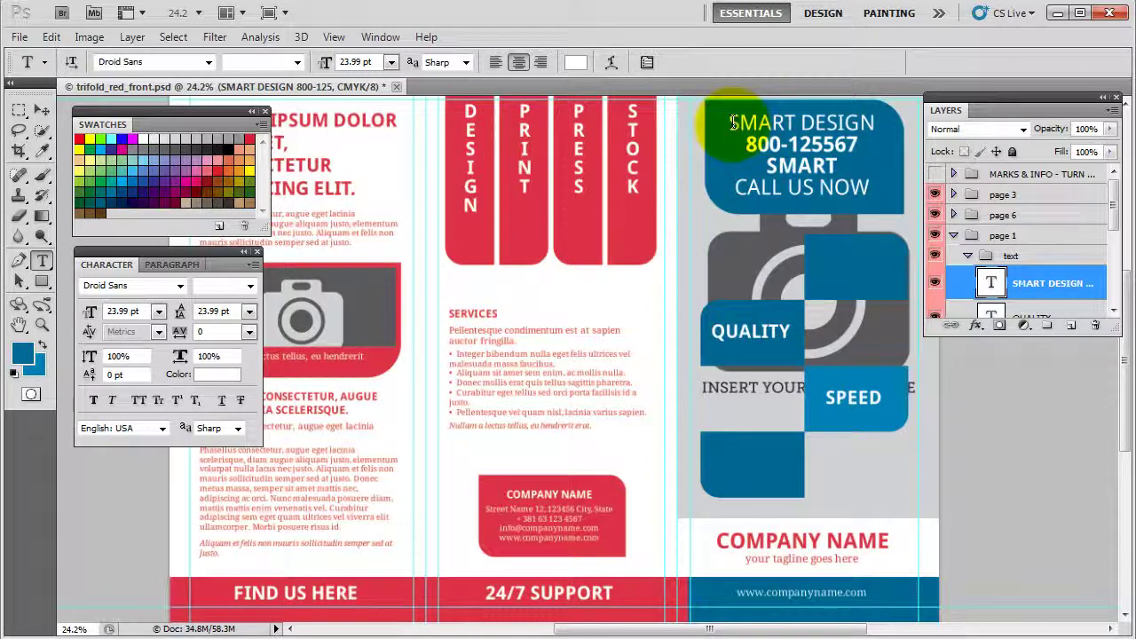
{"action": "scroll", "coordinate": [874, 116], "scroll_direction": "up", "scroll_amount": 3}
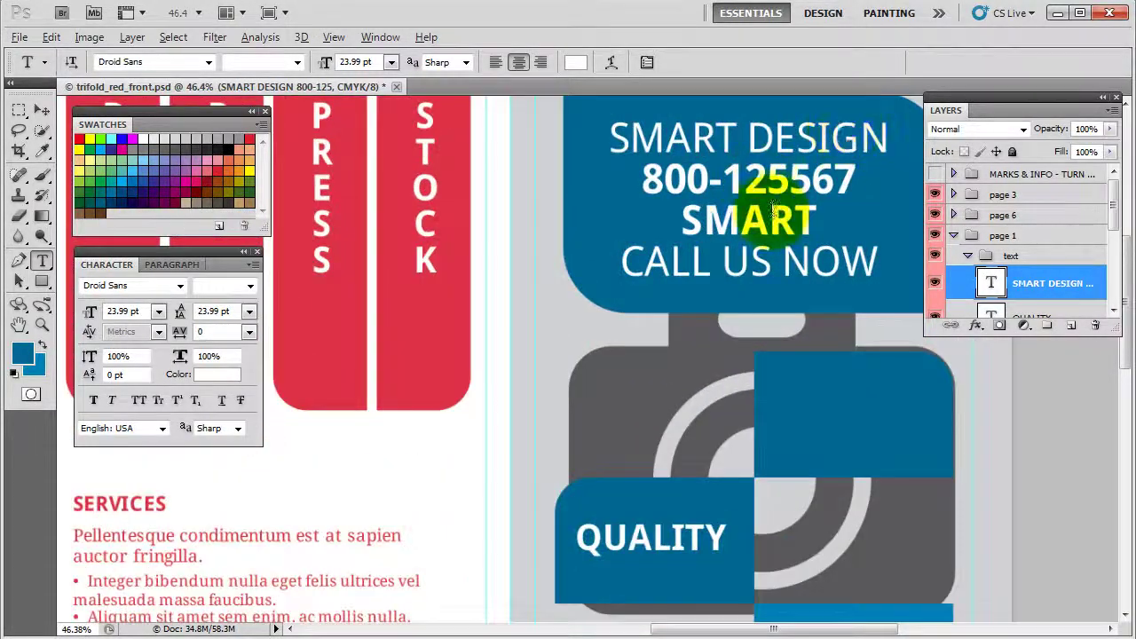
{"action": "scroll", "coordinate": [773, 190], "scroll_direction": "down", "scroll_amount": 2}
{"action": "scroll", "coordinate": [690, 426], "scroll_direction": "down", "scroll_amount": 2}
{"action": "scroll", "coordinate": [660, 368], "scroll_direction": "up", "scroll_amount": 4}
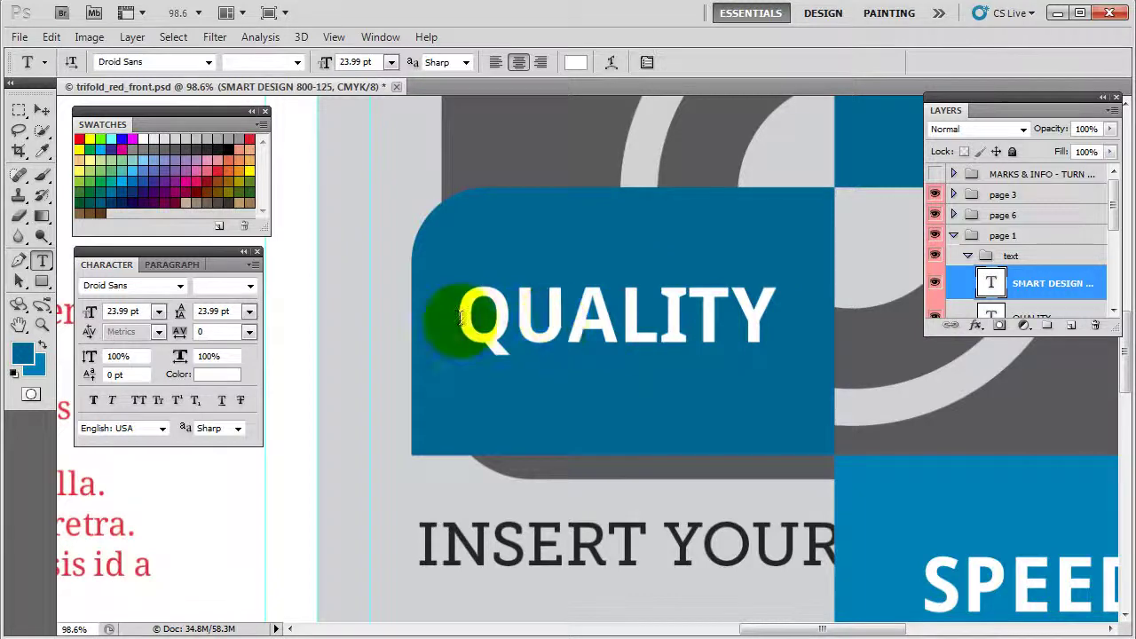
{"action": "left_click", "coordinate": [462, 314]}
{"action": "left_click_drag", "start_coordinate": [456, 315], "coordinate": [775, 317]}
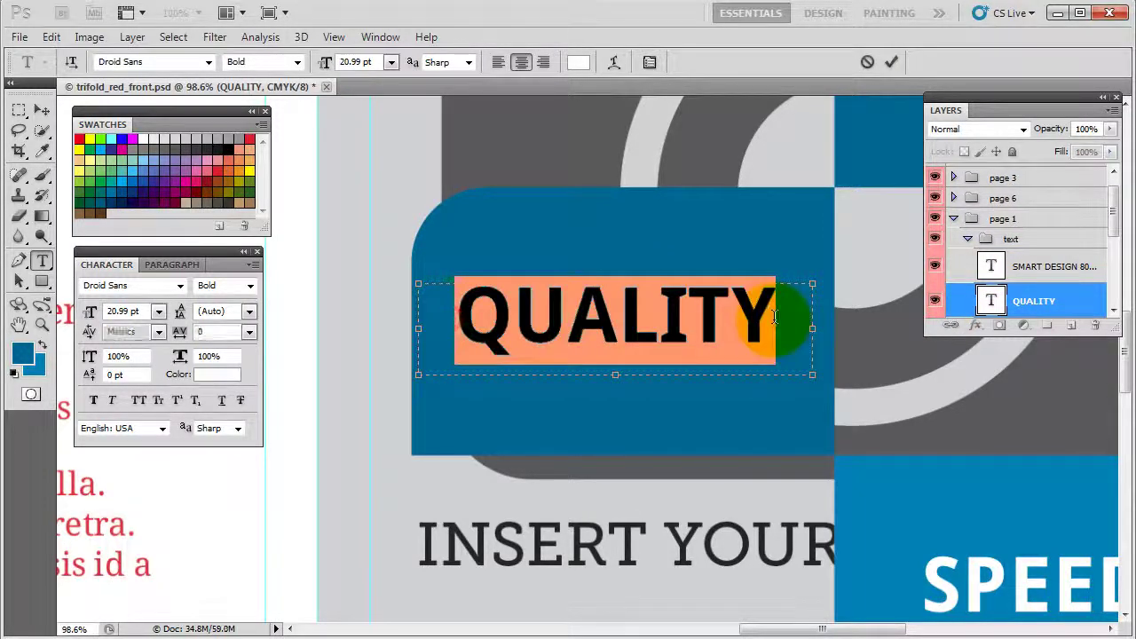
{"action": "type", "text": "Smart"}
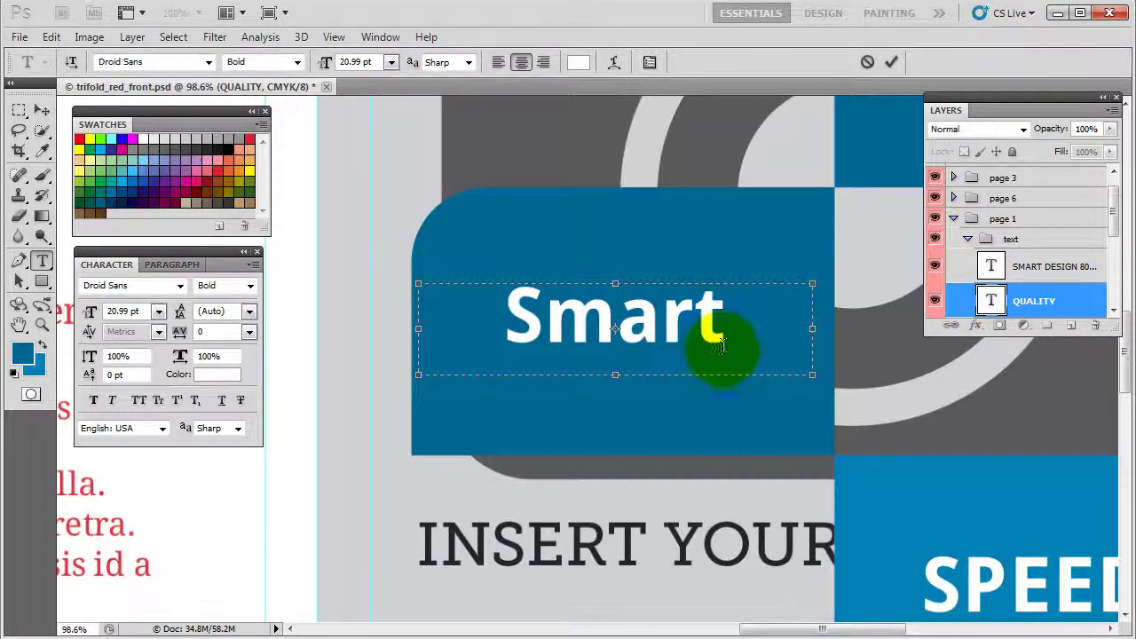
{"action": "left_click", "coordinate": [893, 62]}
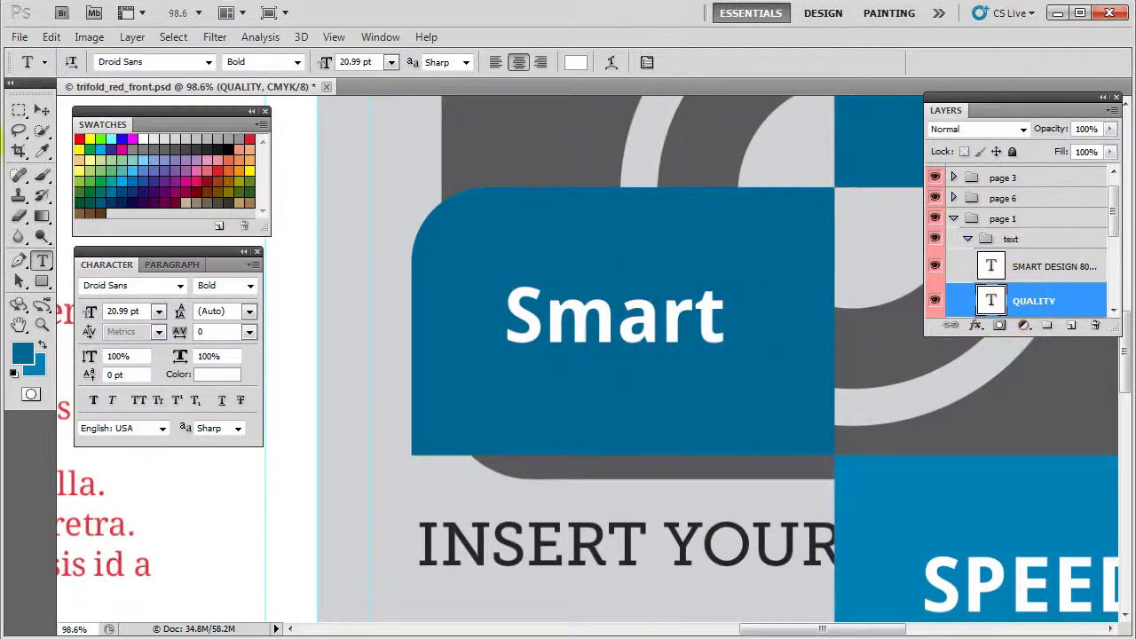
{"action": "left_click", "coordinate": [42, 109]}
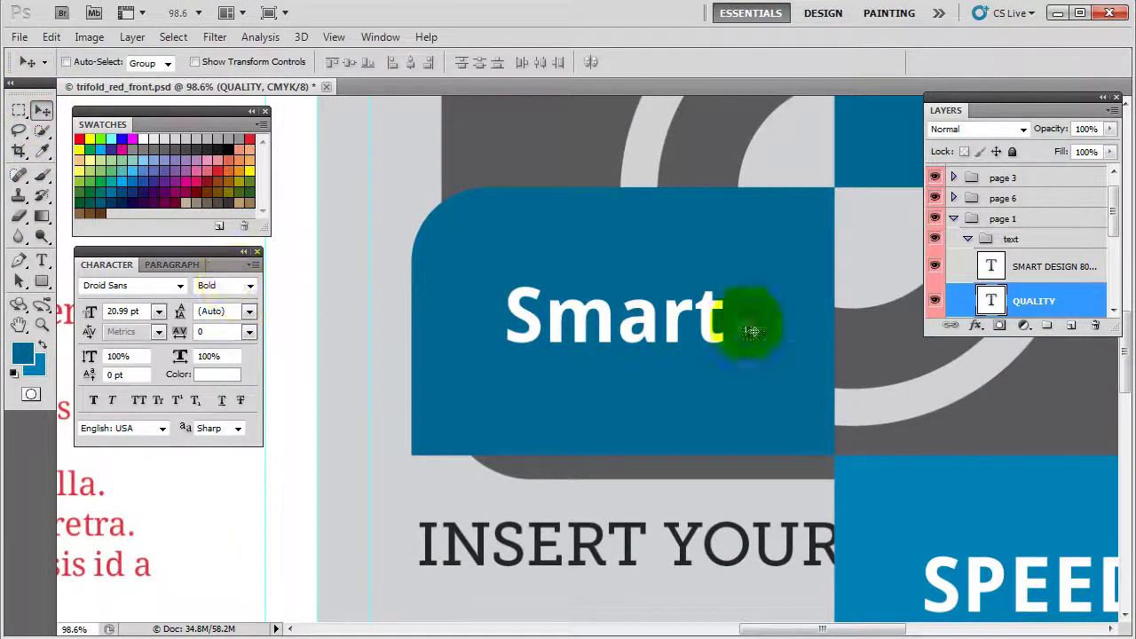
Set the "Smart" text's font to Droid Serif with the Bold Italic style
{"action": "left_click", "coordinate": [181, 287]}
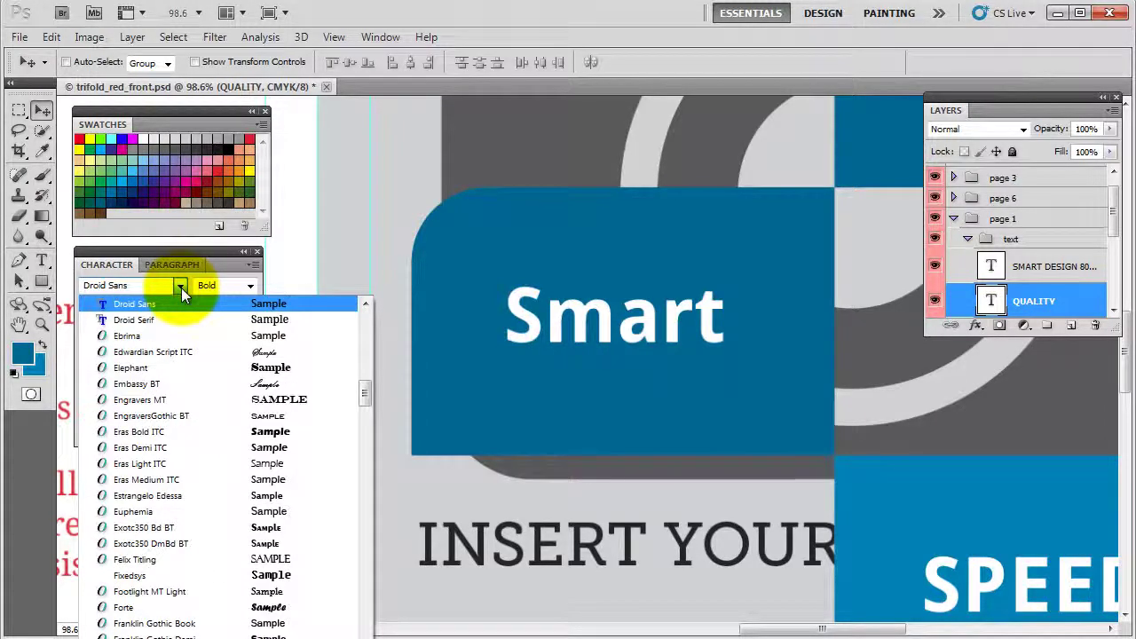
{"action": "left_click", "coordinate": [182, 289]}
{"action": "left_click", "coordinate": [182, 289]}
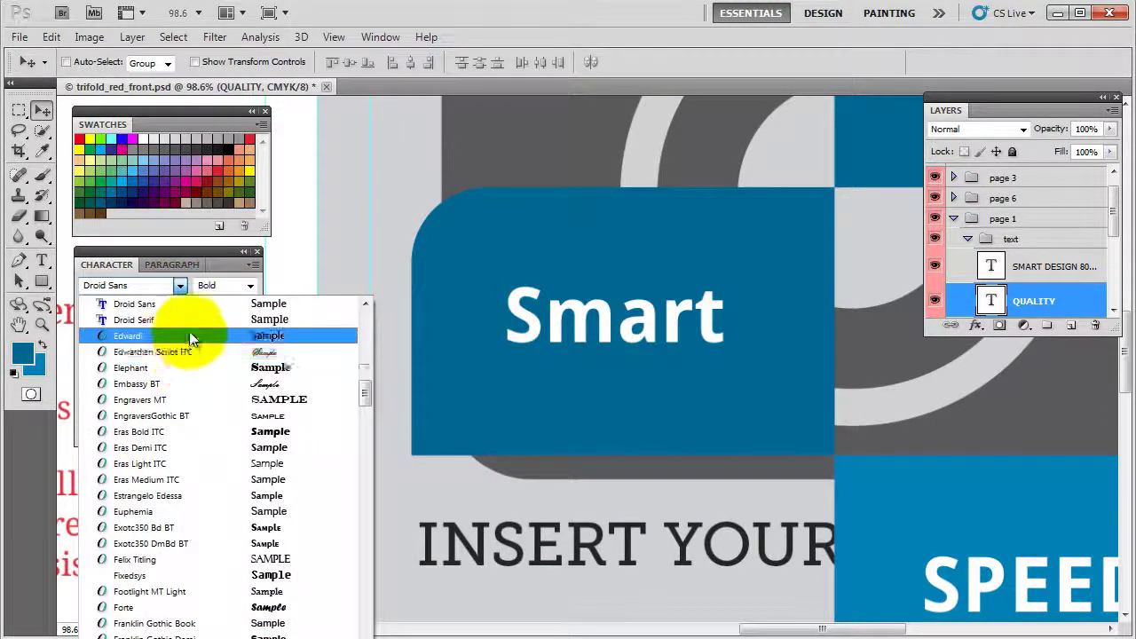
{"action": "left_click", "coordinate": [165, 320]}
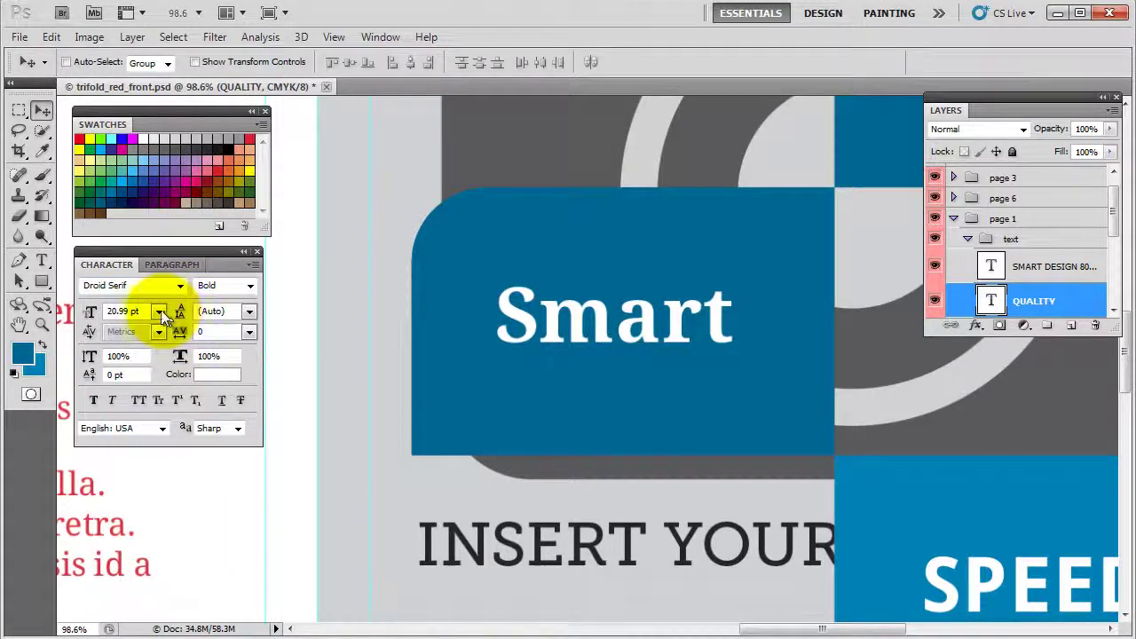
{"action": "left_click", "coordinate": [250, 285]}
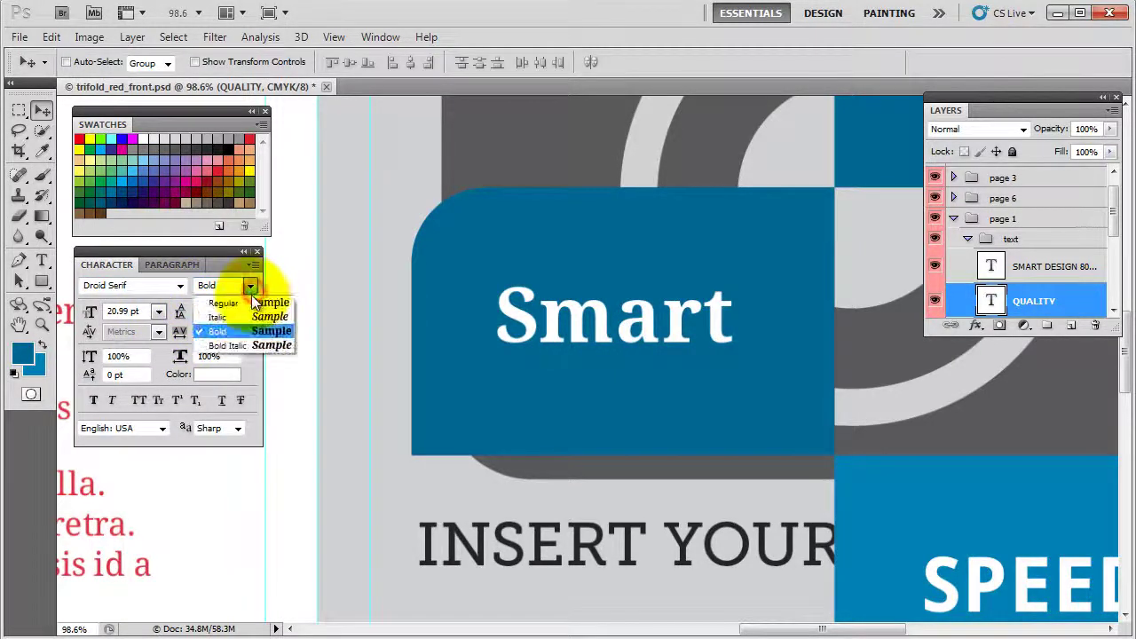
{"action": "left_click", "coordinate": [254, 348]}
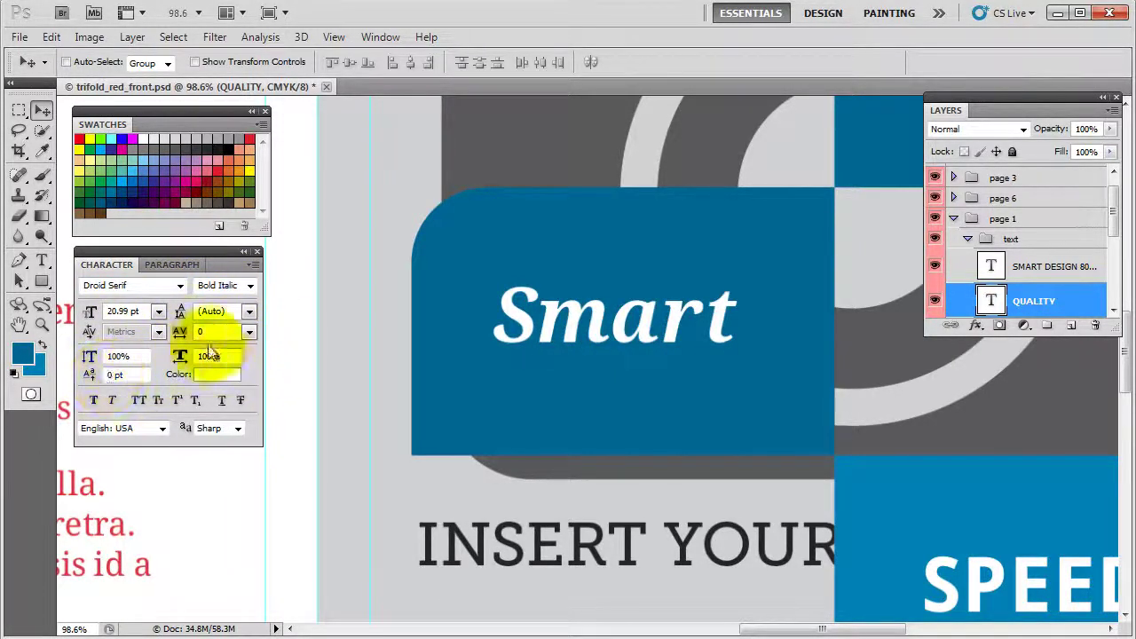
Set the "Smart" text's tracking to -25 and try Faux Bold on it
{"action": "left_click", "coordinate": [249, 332]}
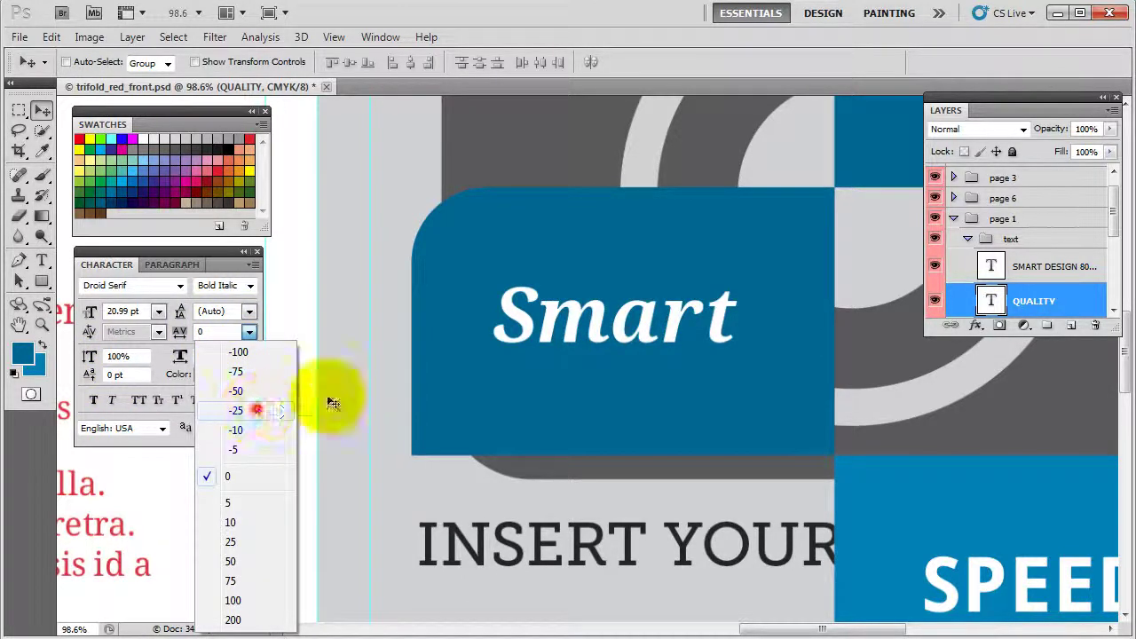
{"action": "left_click", "coordinate": [255, 409]}
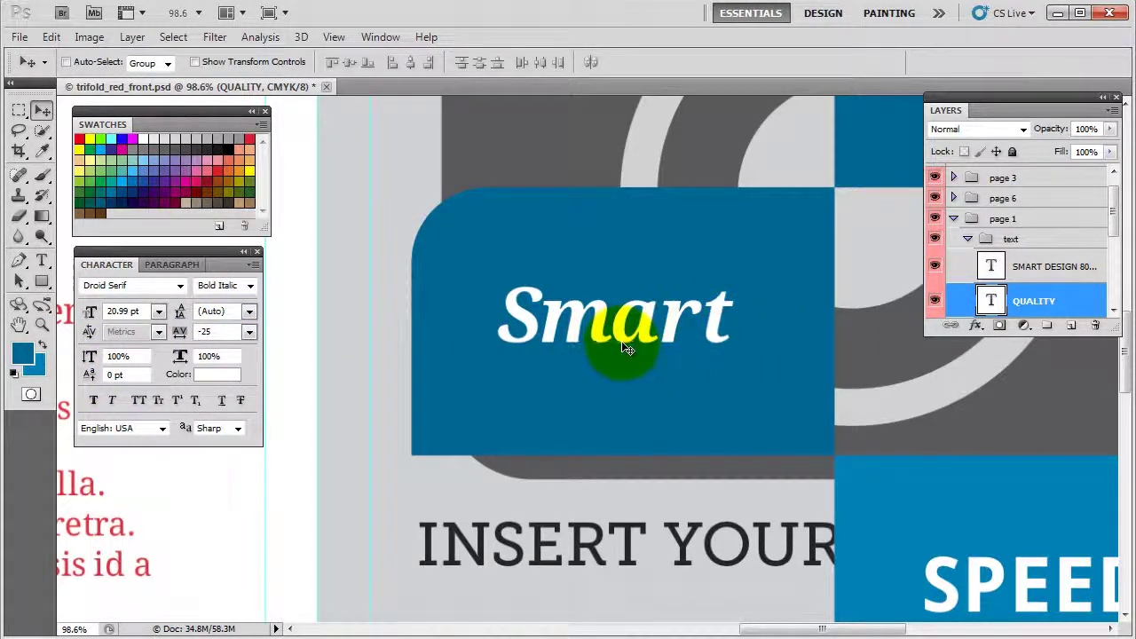
{"action": "left_click", "coordinate": [93, 400]}
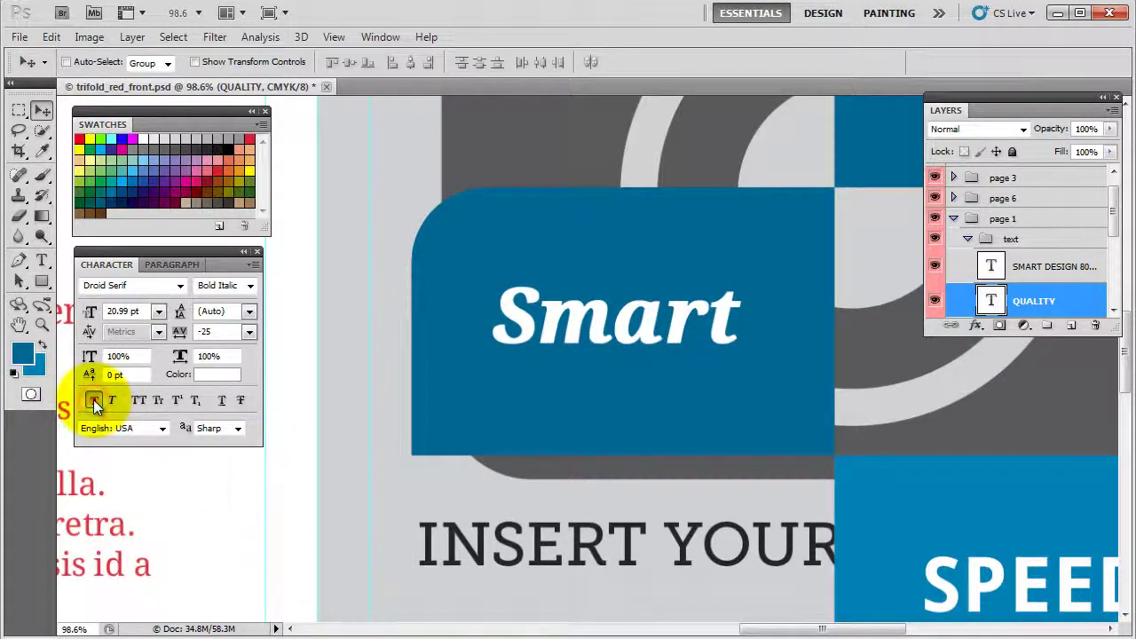
{"action": "left_click", "coordinate": [93, 400]}
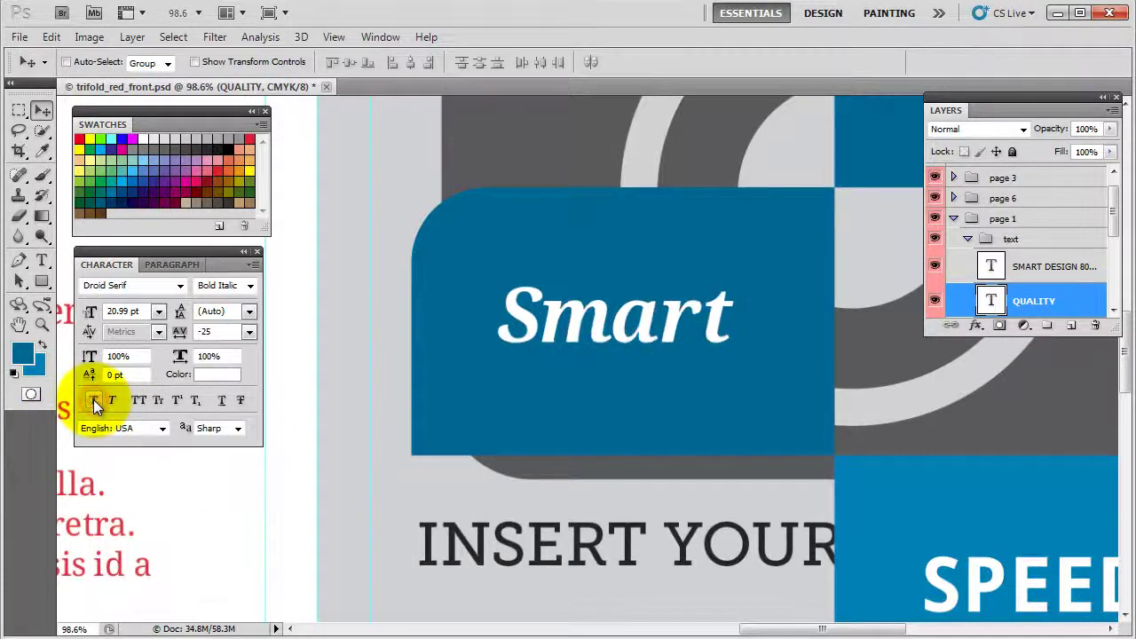
Try Small Caps on the "Smart" text and set it to All Caps
{"action": "left_click", "coordinate": [139, 400]}
{"action": "left_click", "coordinate": [161, 401]}
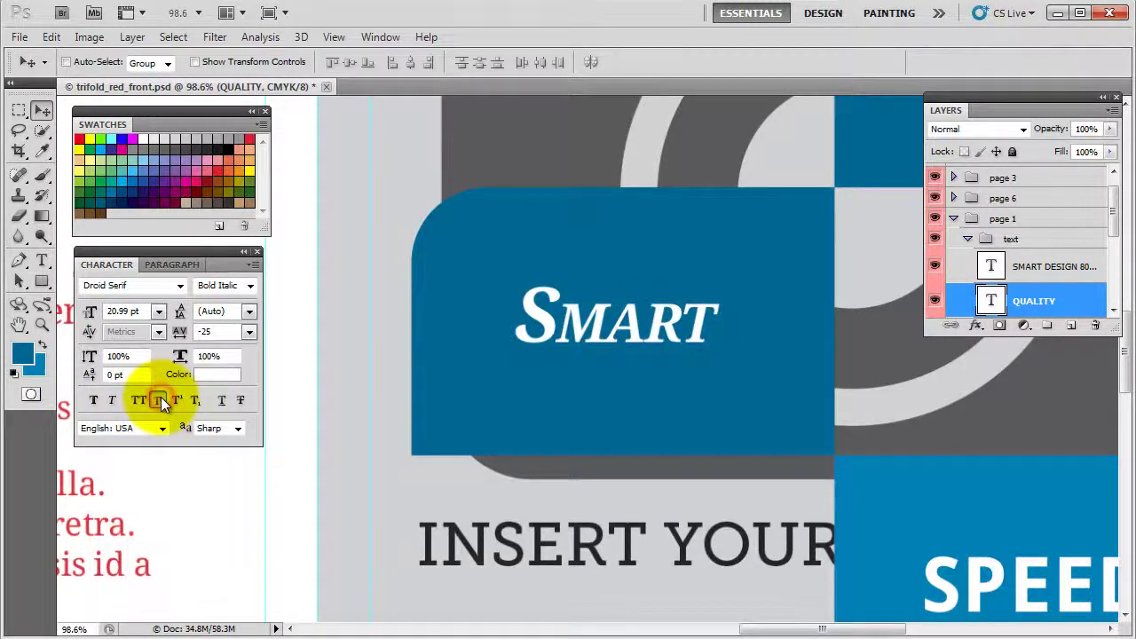
{"action": "left_click", "coordinate": [138, 401]}
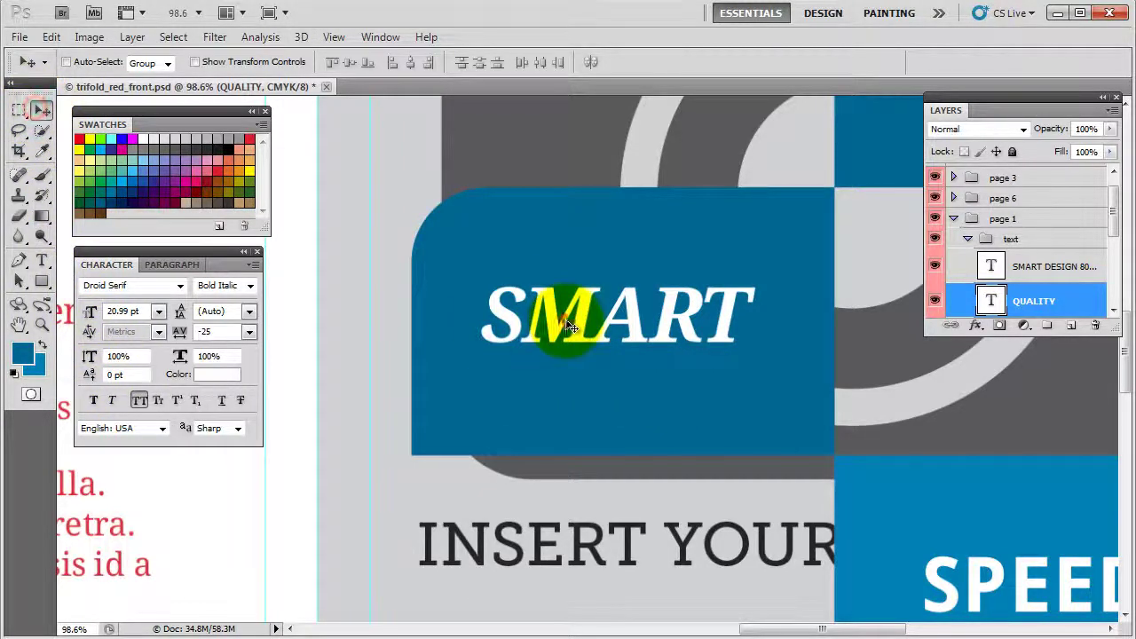
{"action": "scroll", "coordinate": [597, 364], "scroll_direction": "down", "scroll_amount": 4}
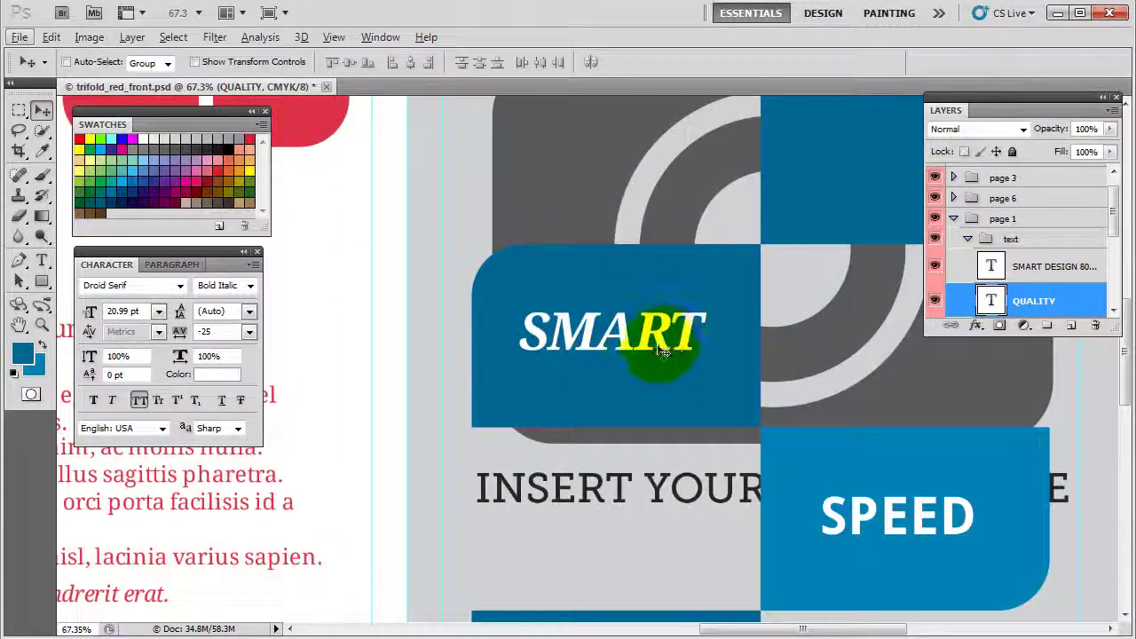
{"action": "scroll", "coordinate": [666, 346], "scroll_direction": "down", "scroll_amount": 5}
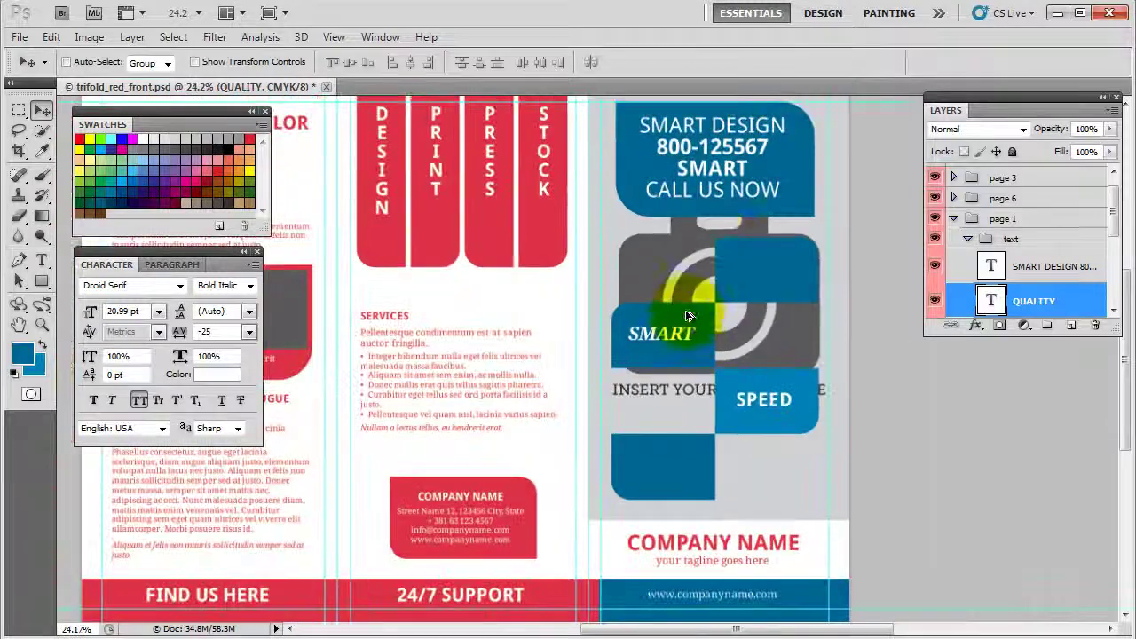
{"action": "scroll", "coordinate": [736, 348], "scroll_direction": "up", "scroll_amount": 2}
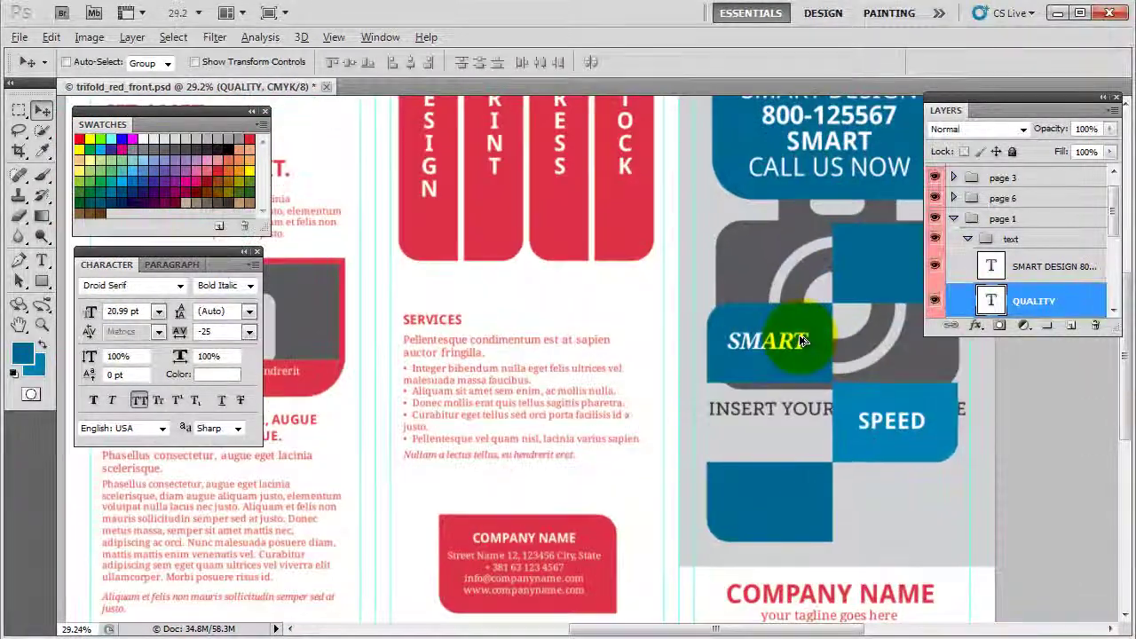
Collapse the page 1 layer group and expand the text group inside page 6
{"action": "scroll", "coordinate": [801, 342], "scroll_direction": "up", "scroll_amount": 3}
{"action": "left_click", "coordinate": [1070, 268]}
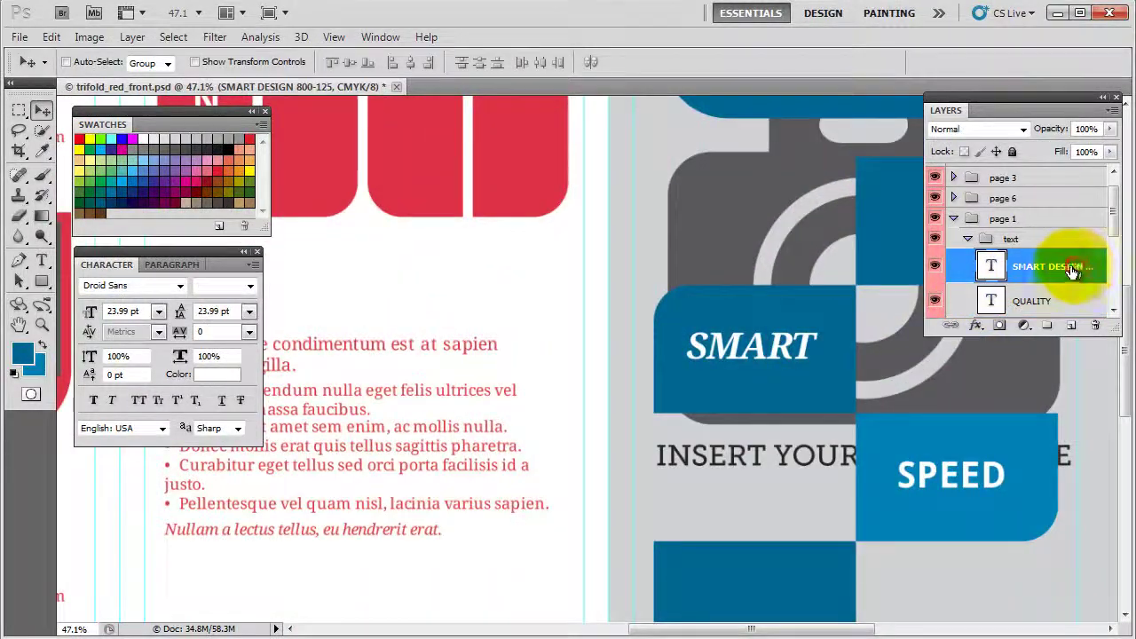
{"action": "scroll", "coordinate": [515, 382], "scroll_direction": "down", "scroll_amount": 3}
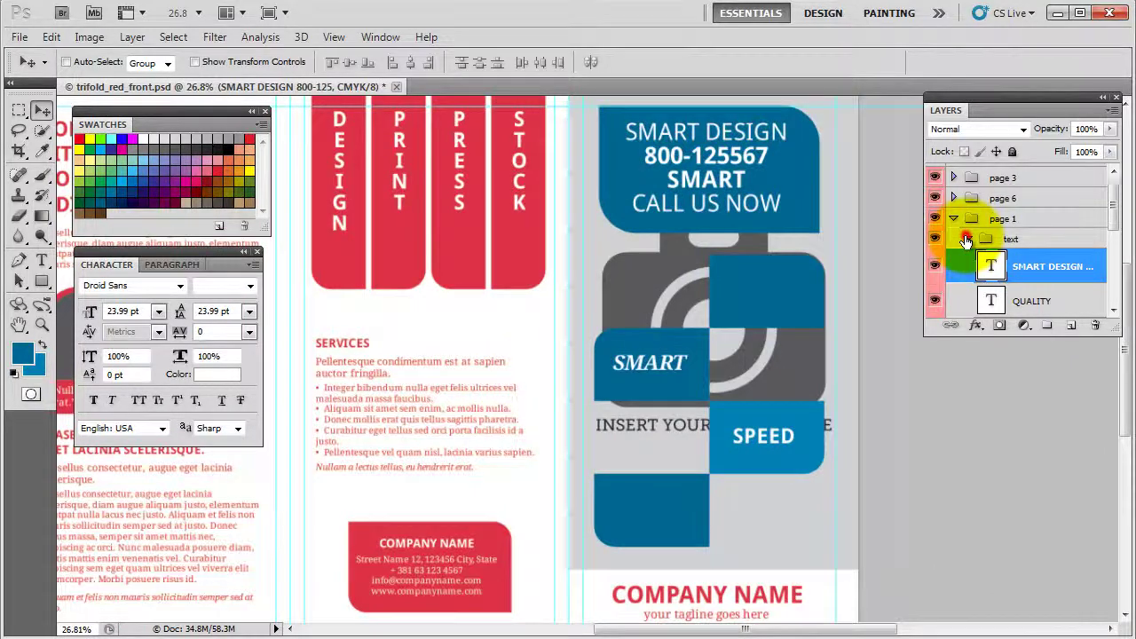
{"action": "left_click", "coordinate": [966, 240]}
{"action": "left_click", "coordinate": [953, 222]}
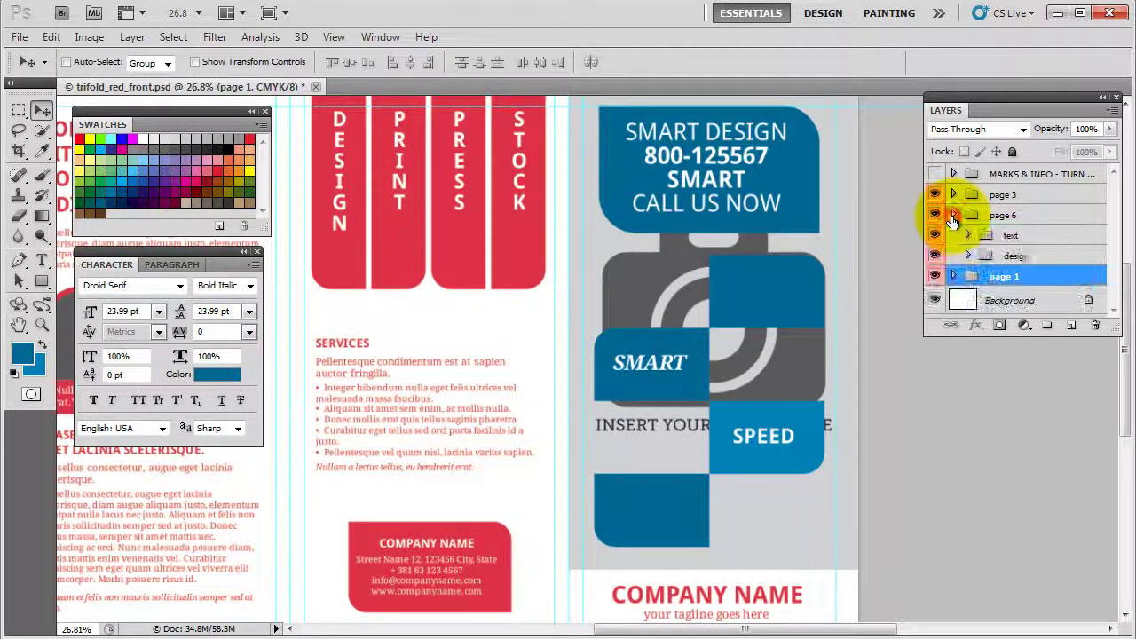
{"action": "left_click", "coordinate": [968, 236]}
{"action": "scroll", "coordinate": [1094, 302], "scroll_direction": "down", "scroll_amount": 2}
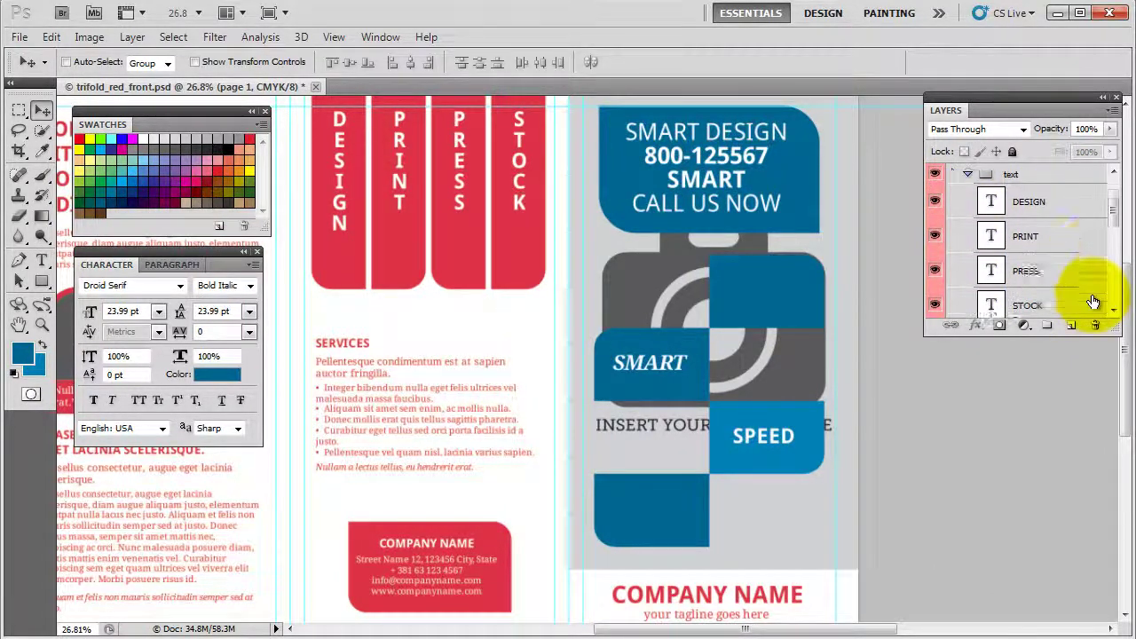
{"action": "scroll", "coordinate": [1094, 302], "scroll_direction": "down", "scroll_amount": 2}
Recolor page 6's Services heading with the dark blue foreground color
{"action": "left_click", "coordinate": [1037, 258]}
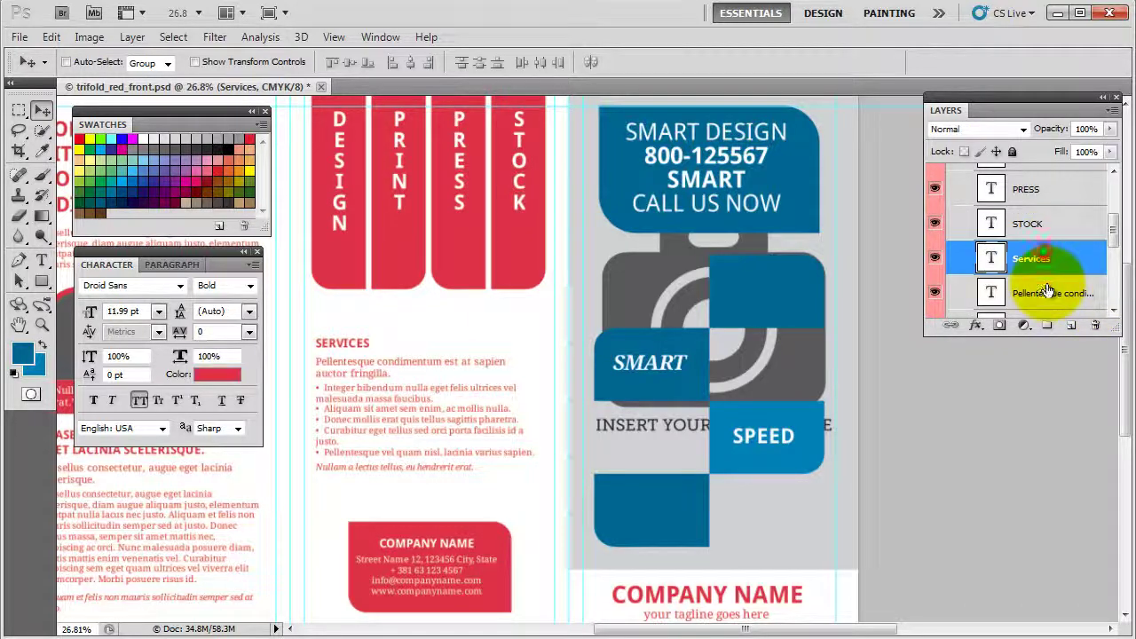
{"action": "scroll", "coordinate": [1049, 293], "scroll_direction": "down", "scroll_amount": 2}
{"action": "left_click", "coordinate": [998, 233]}
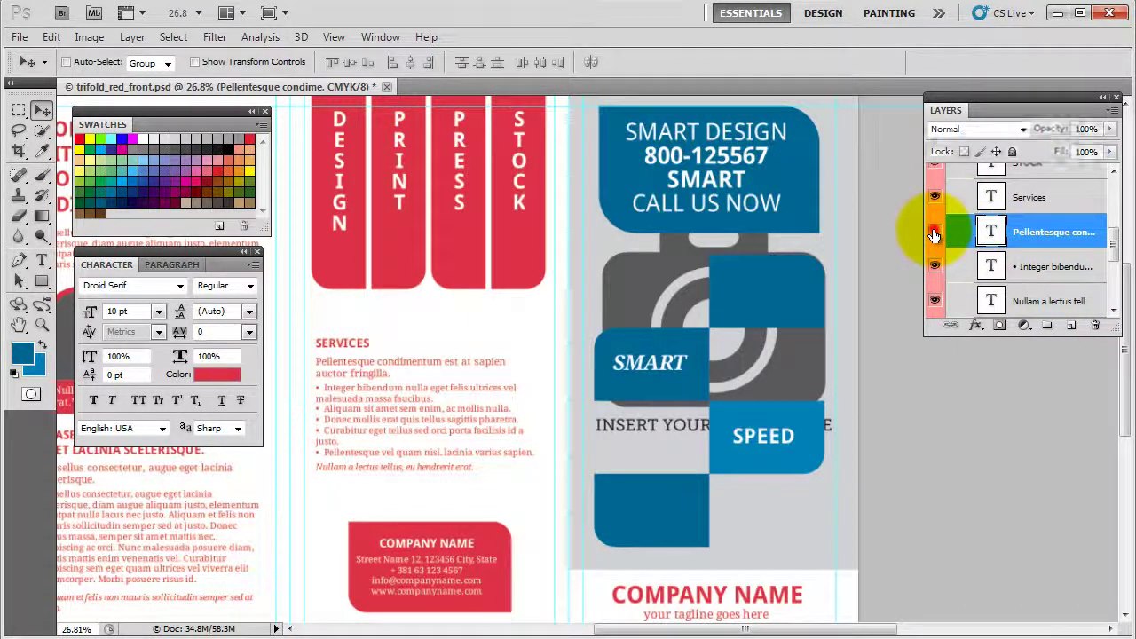
{"action": "left_click", "coordinate": [994, 197]}
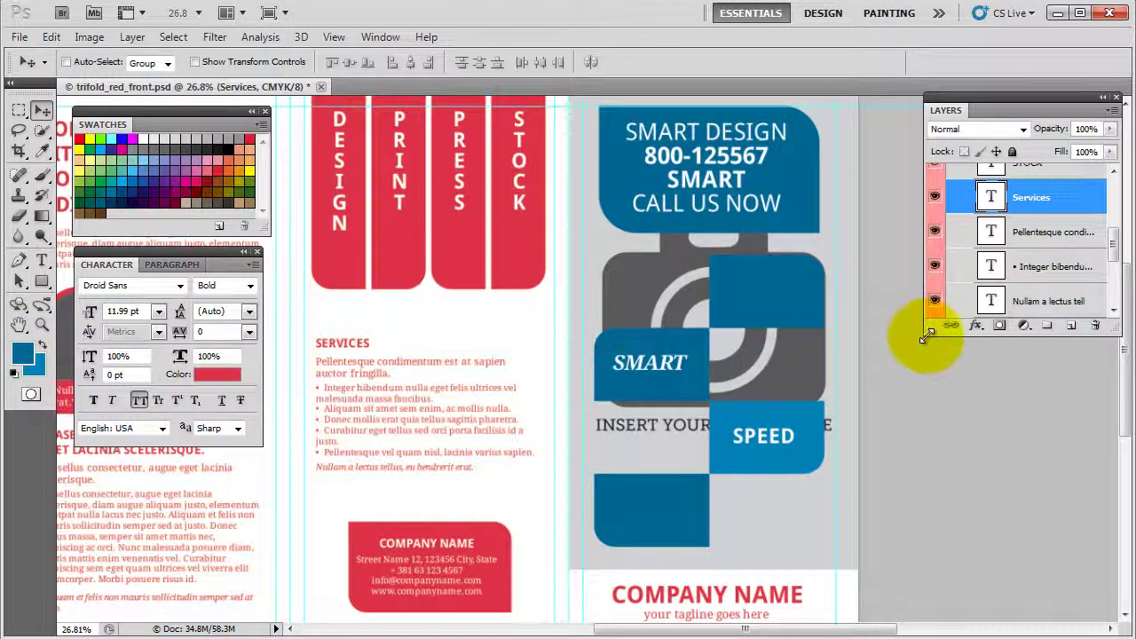
{"action": "key", "text": "alt+BackSpace"}
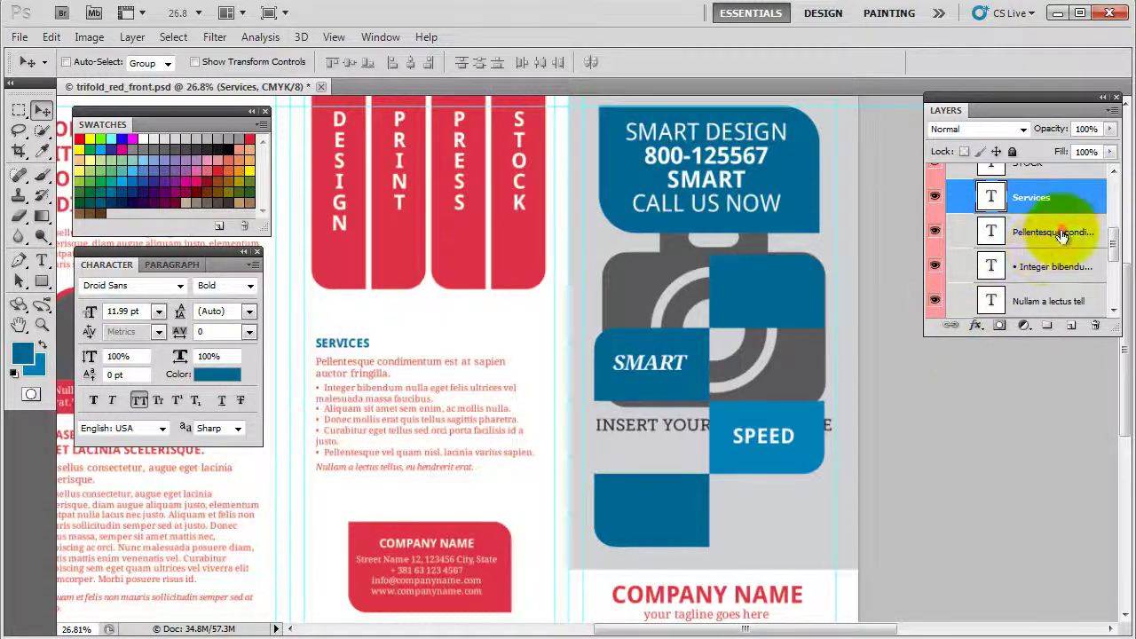
Fill the intro paragraph, bullet list and italic closing line under Services with the dark blue foreground color
{"action": "left_click", "coordinate": [1063, 233]}
{"action": "key", "text": "alt+BackSpace"}
{"action": "left_click", "coordinate": [1065, 266]}
{"action": "key", "text": "alt+BackSpace"}
{"action": "left_click", "coordinate": [1058, 300]}
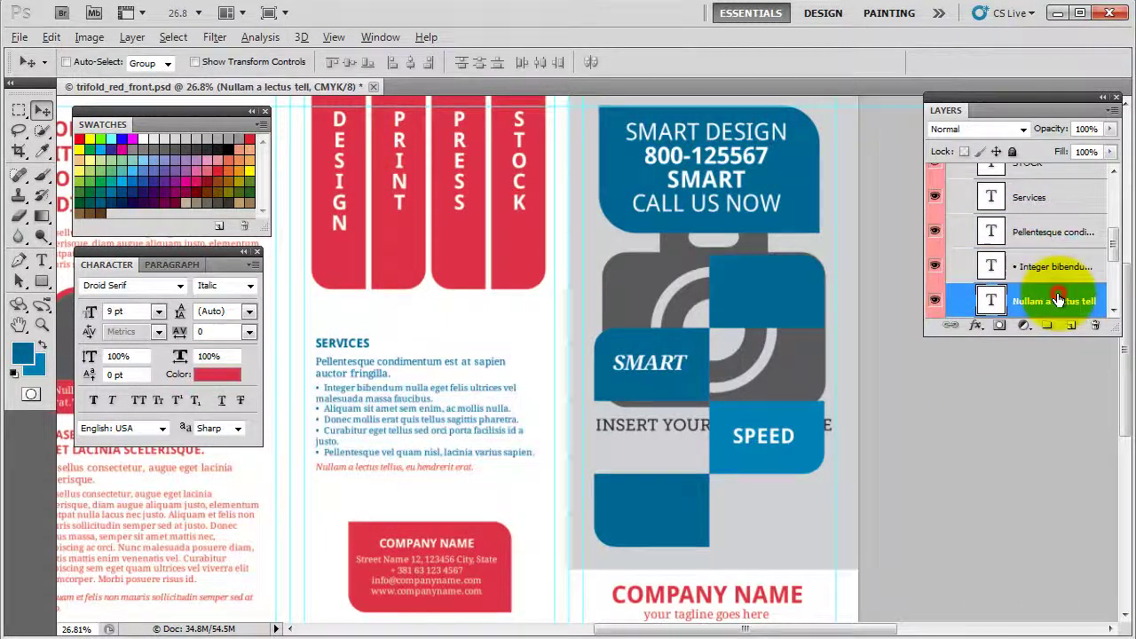
{"action": "scroll", "coordinate": [1058, 300], "scroll_direction": "down", "scroll_amount": 2}
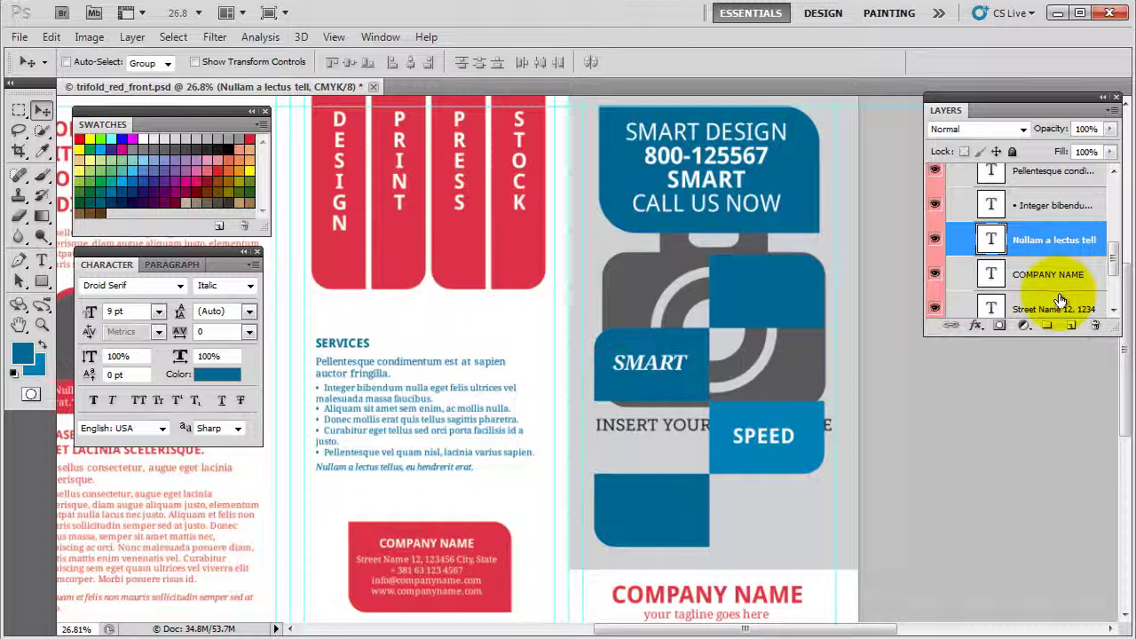
Recolor the intro paragraph, bullet list and italic closing line under Services with the lighter blue background color
{"action": "scroll", "coordinate": [1061, 302], "scroll_direction": "up", "scroll_amount": 7}
{"action": "scroll", "coordinate": [1060, 302], "scroll_direction": "down", "scroll_amount": 4}
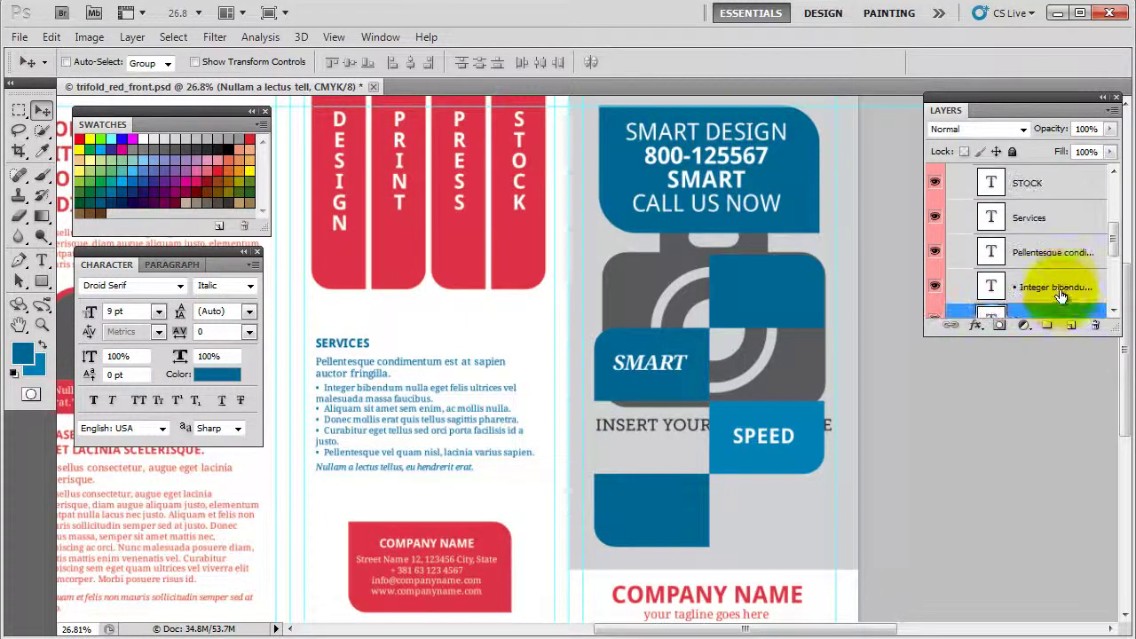
{"action": "left_click", "coordinate": [1062, 256]}
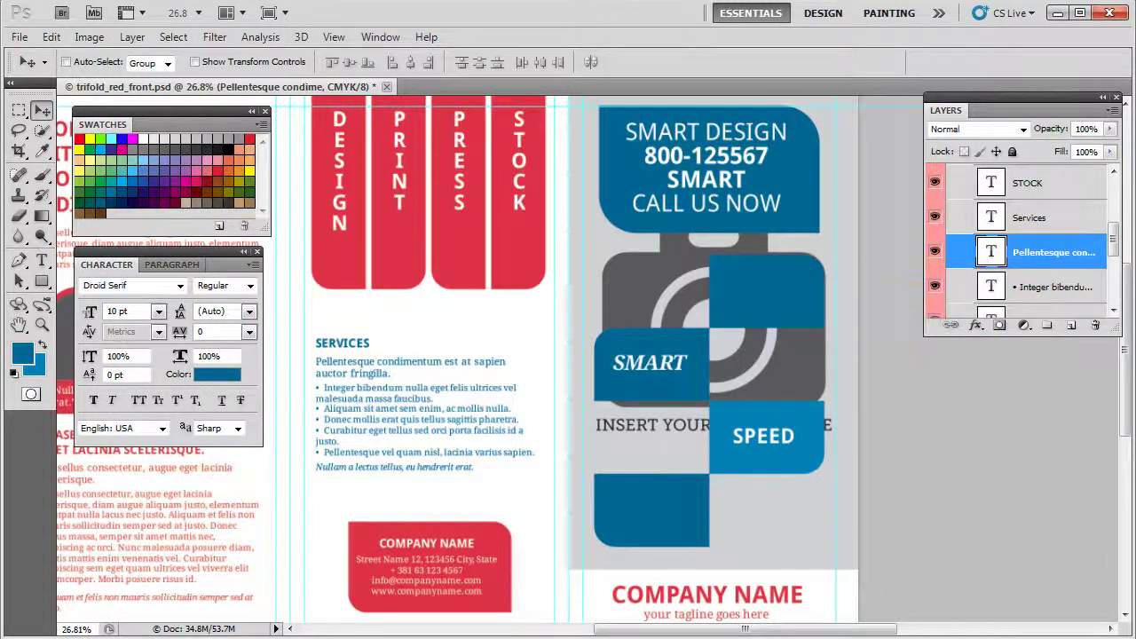
{"action": "left_click", "coordinate": [36, 376]}
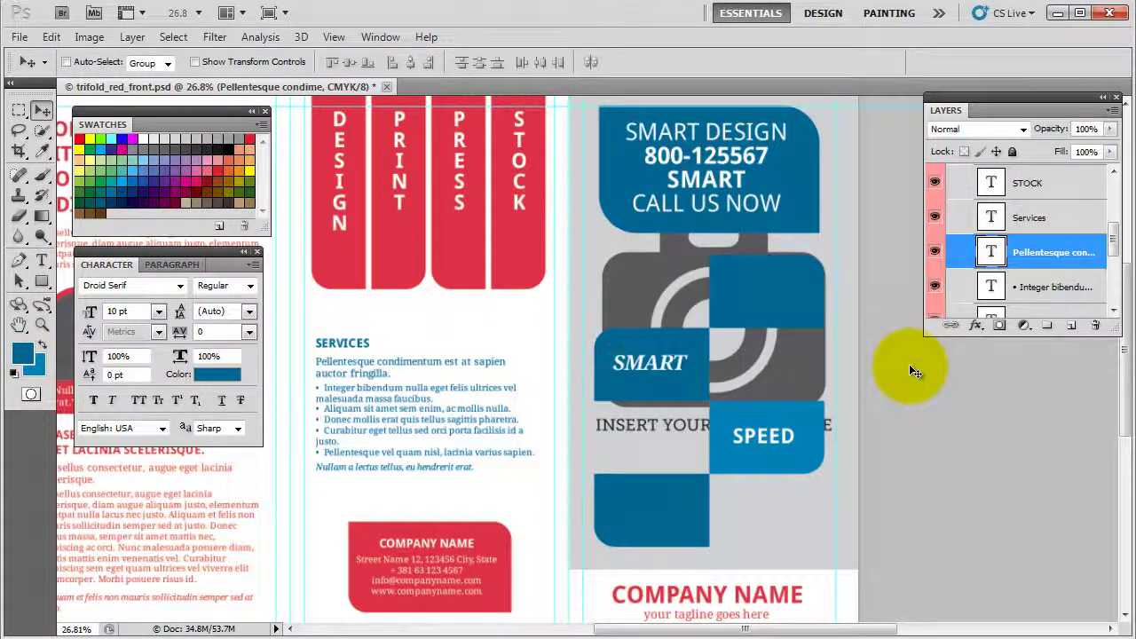
{"action": "left_click", "coordinate": [1046, 288]}
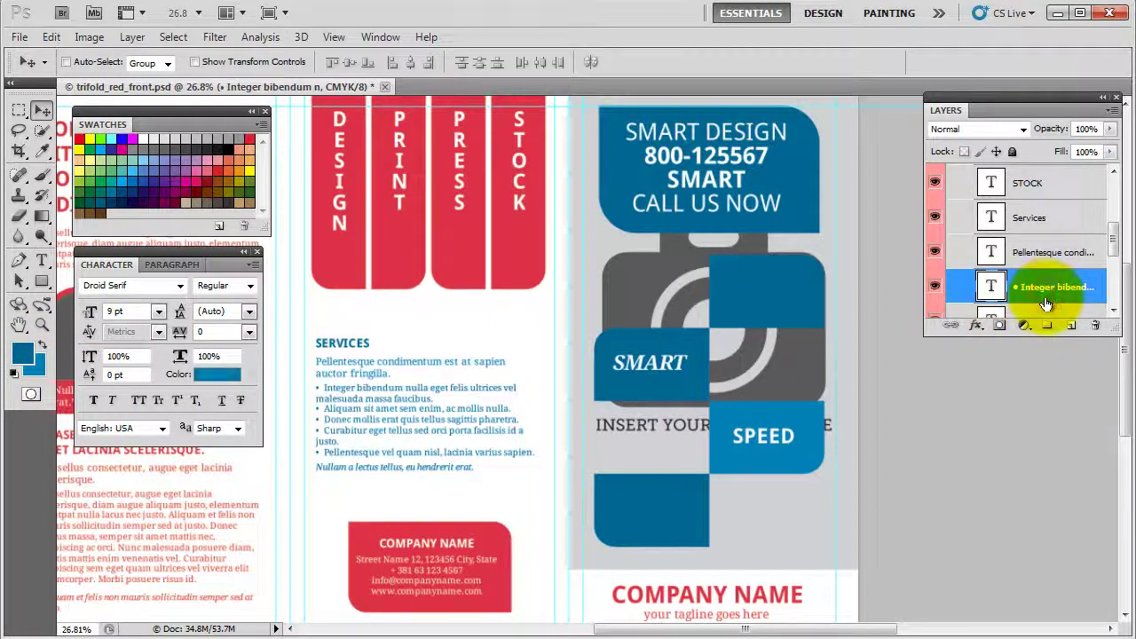
{"action": "scroll", "coordinate": [1049, 304], "scroll_direction": "down", "scroll_amount": 1}
{"action": "left_click", "coordinate": [1048, 298]}
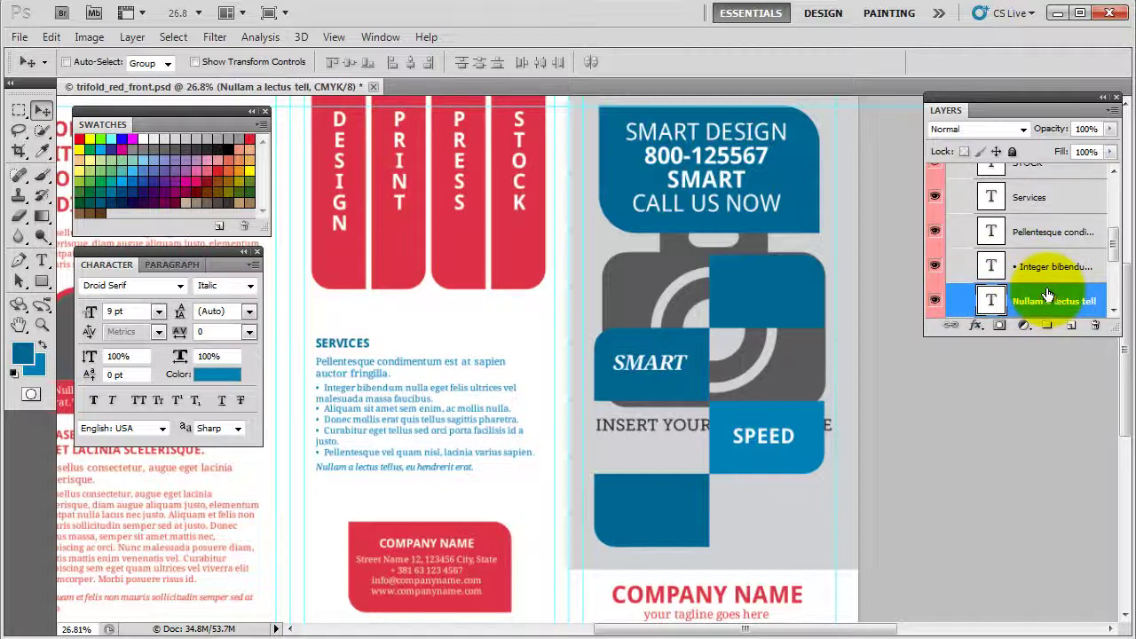
Collapse the page 6 group and expand page 1's design group down to the image placeholder layer
{"action": "scroll", "coordinate": [1058, 300], "scroll_direction": "up", "scroll_amount": 10}
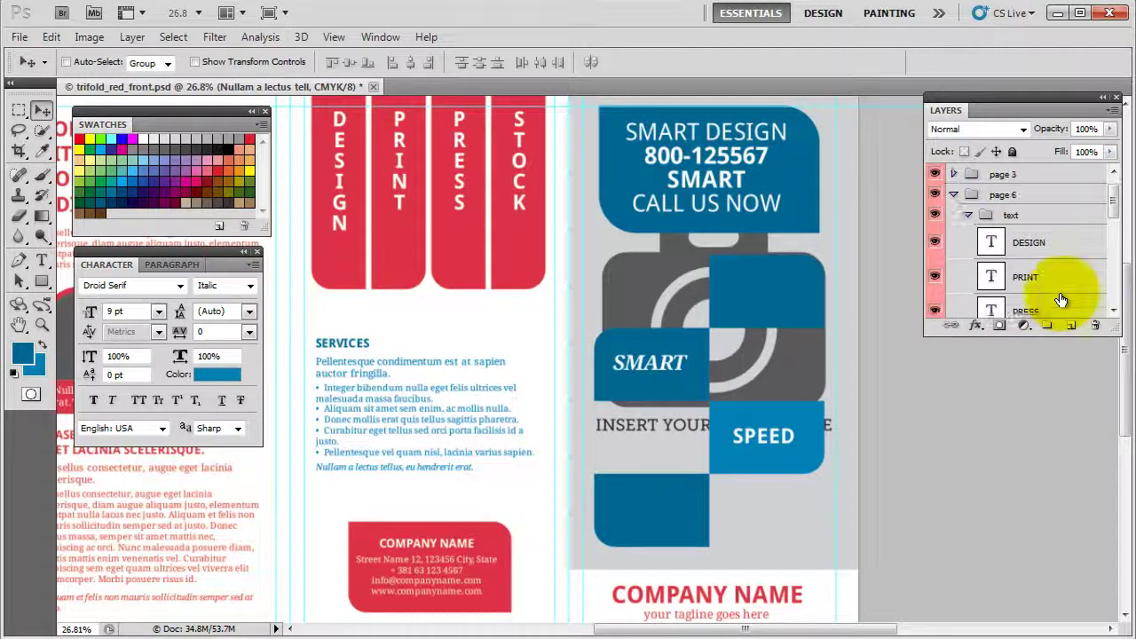
{"action": "left_click", "coordinate": [969, 236]}
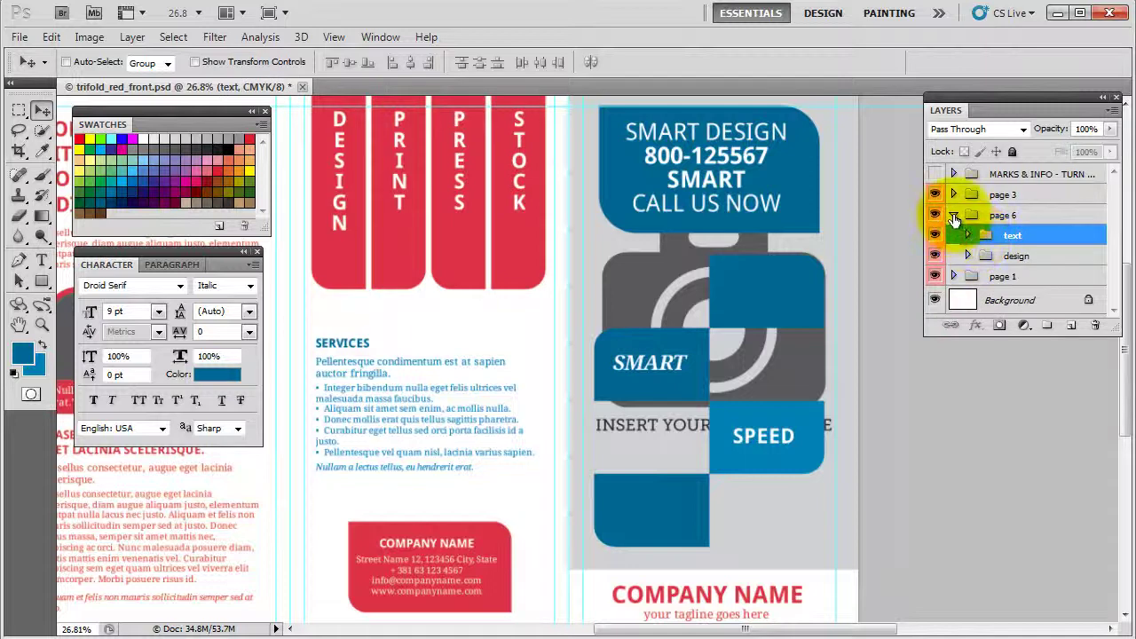
{"action": "left_click", "coordinate": [955, 214]}
{"action": "left_click", "coordinate": [1020, 236]}
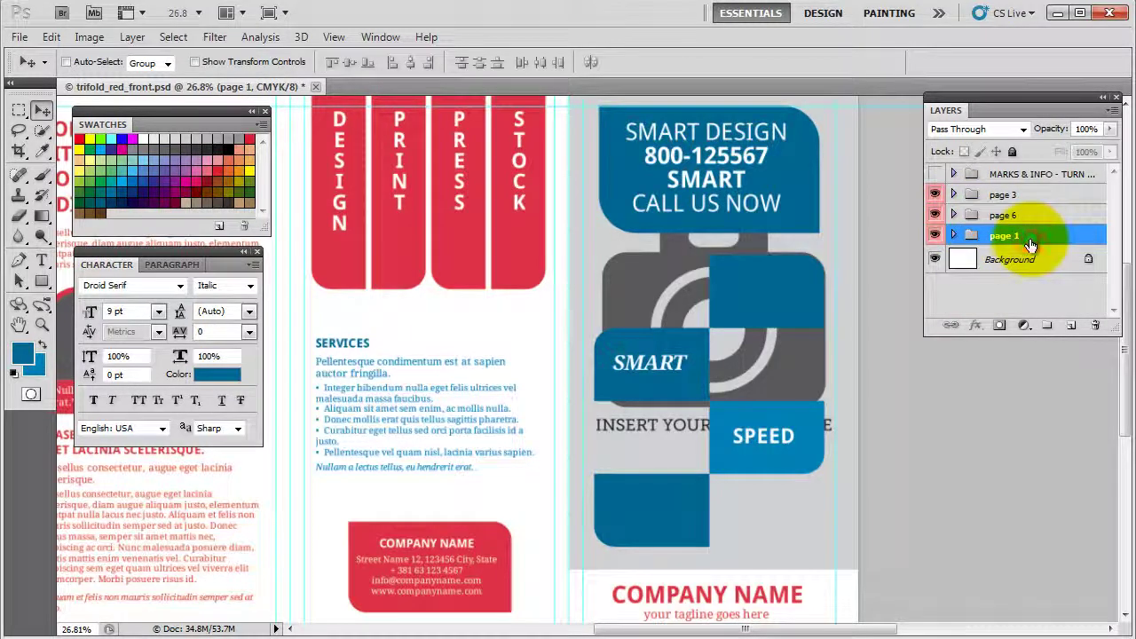
{"action": "left_click", "coordinate": [954, 237]}
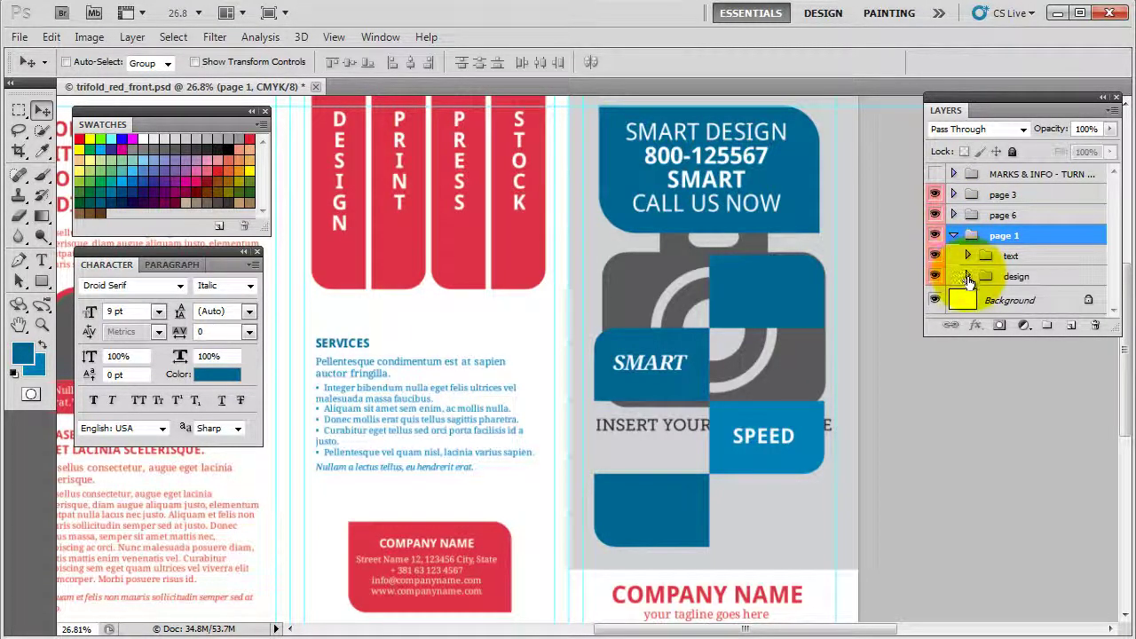
{"action": "left_click", "coordinate": [968, 276]}
{"action": "scroll", "coordinate": [1092, 260], "scroll_direction": "down", "scroll_amount": 3}
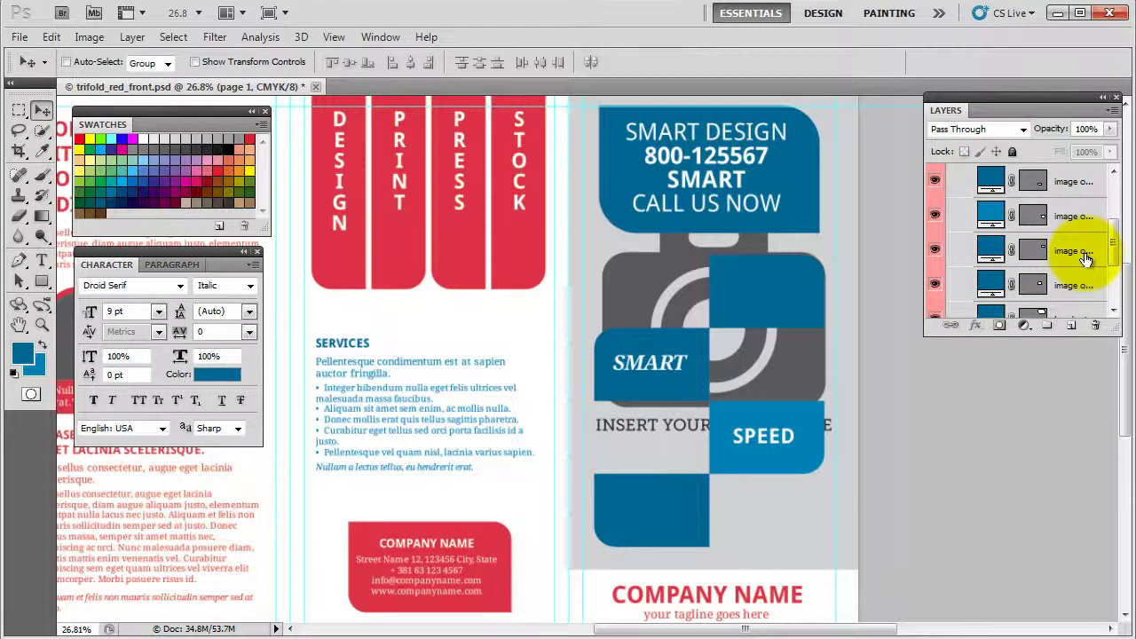
{"action": "scroll", "coordinate": [1085, 257], "scroll_direction": "down", "scroll_amount": 3}
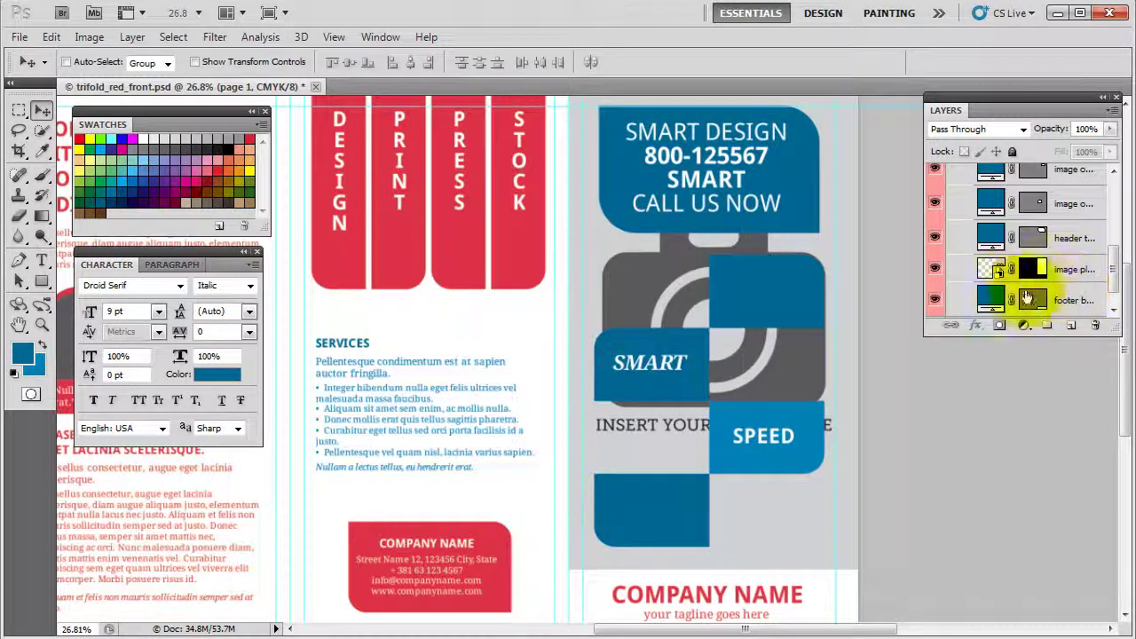
Open the contents of page 1's image placeholder smart object for editing
{"action": "left_click", "coordinate": [988, 270]}
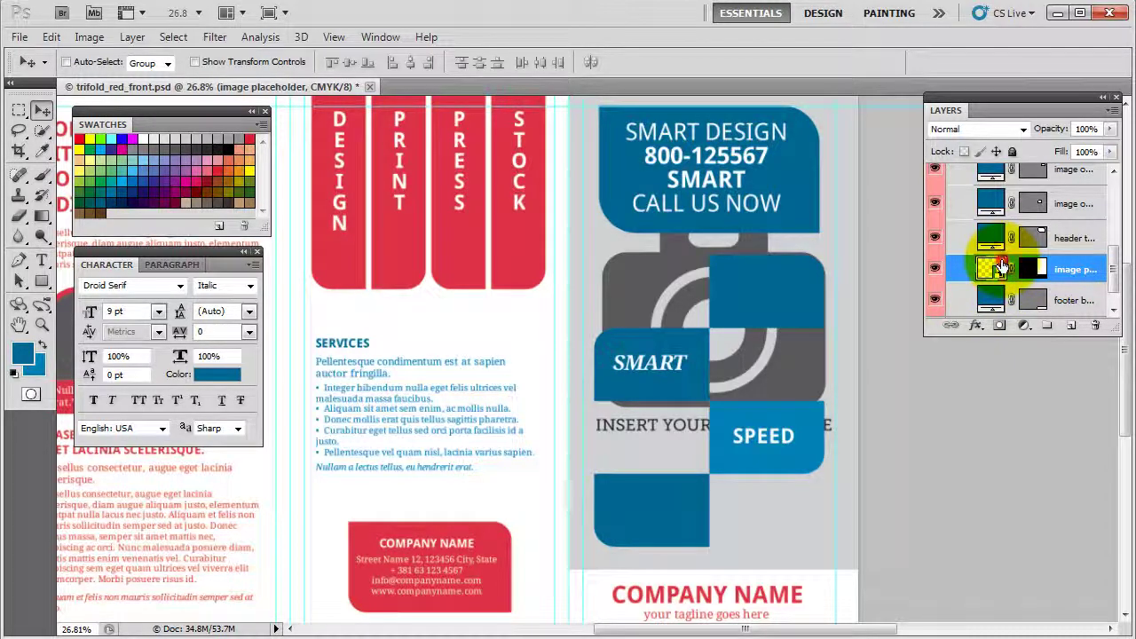
{"action": "double_click", "coordinate": [1000, 267]}
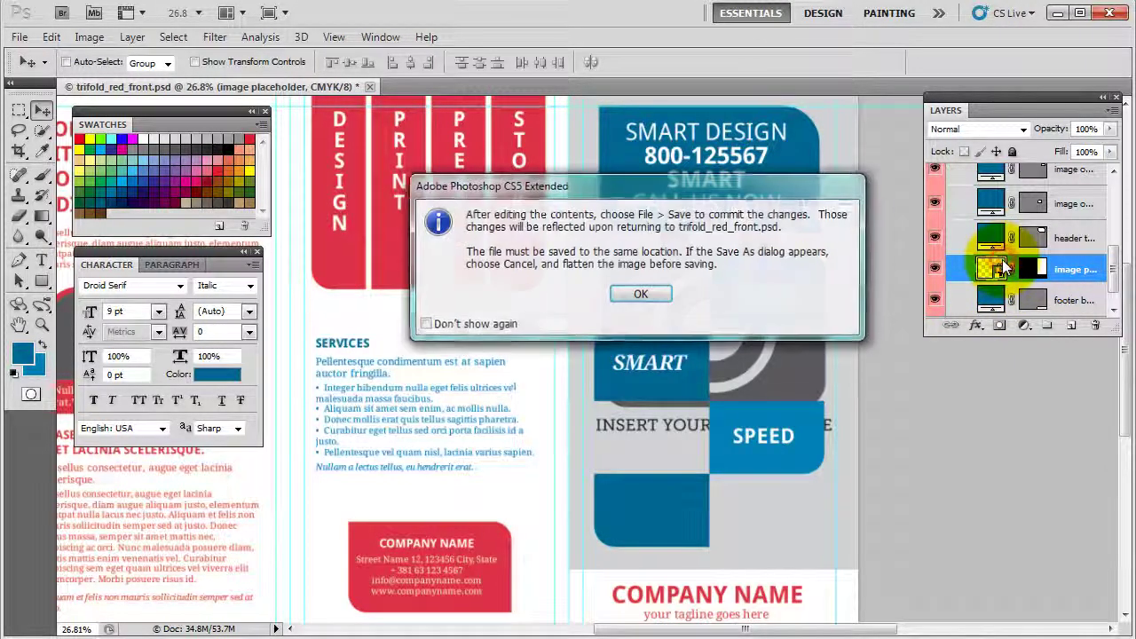
{"action": "left_click", "coordinate": [641, 295]}
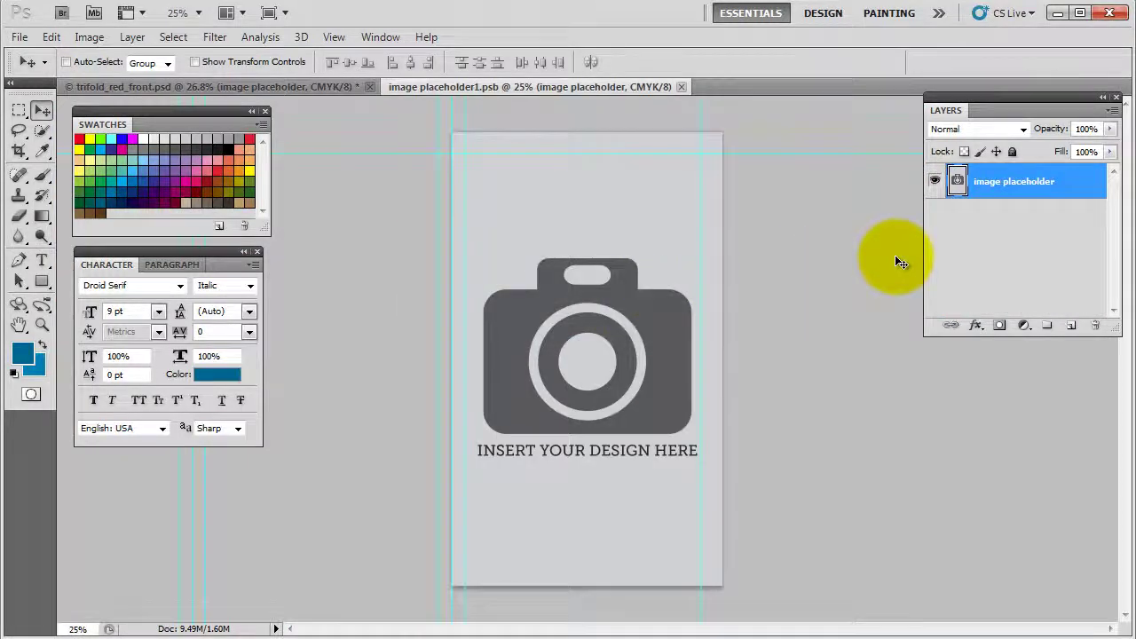
Place the stock_000711_grey image from the Business Cards folder into the image placeholder document
{"action": "left_click", "coordinate": [18, 38]}
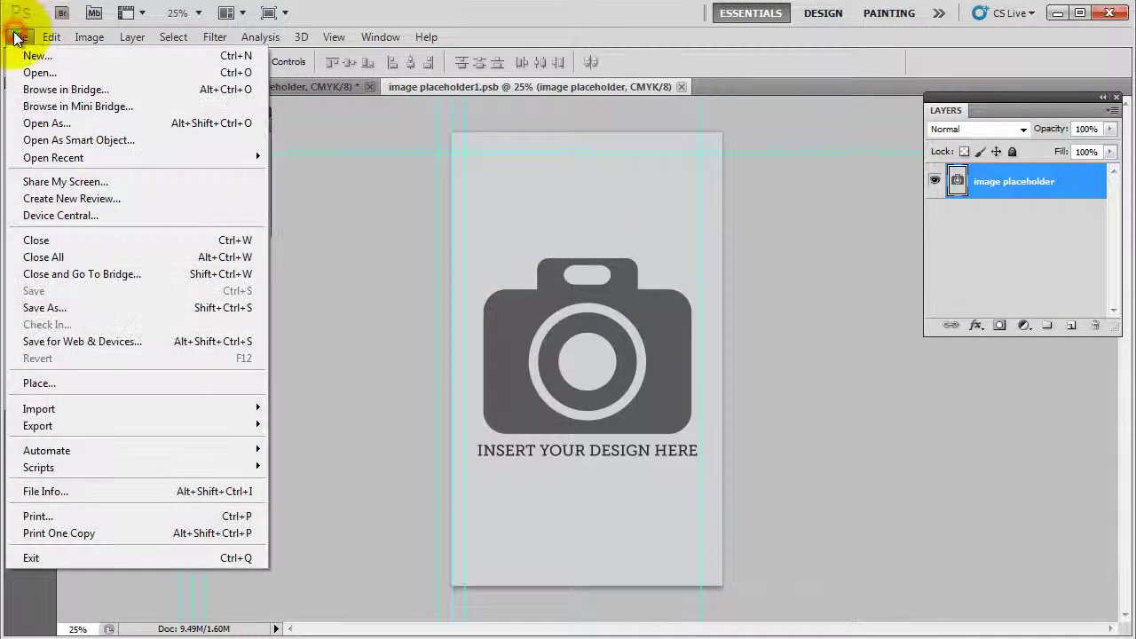
{"action": "left_click", "coordinate": [106, 382]}
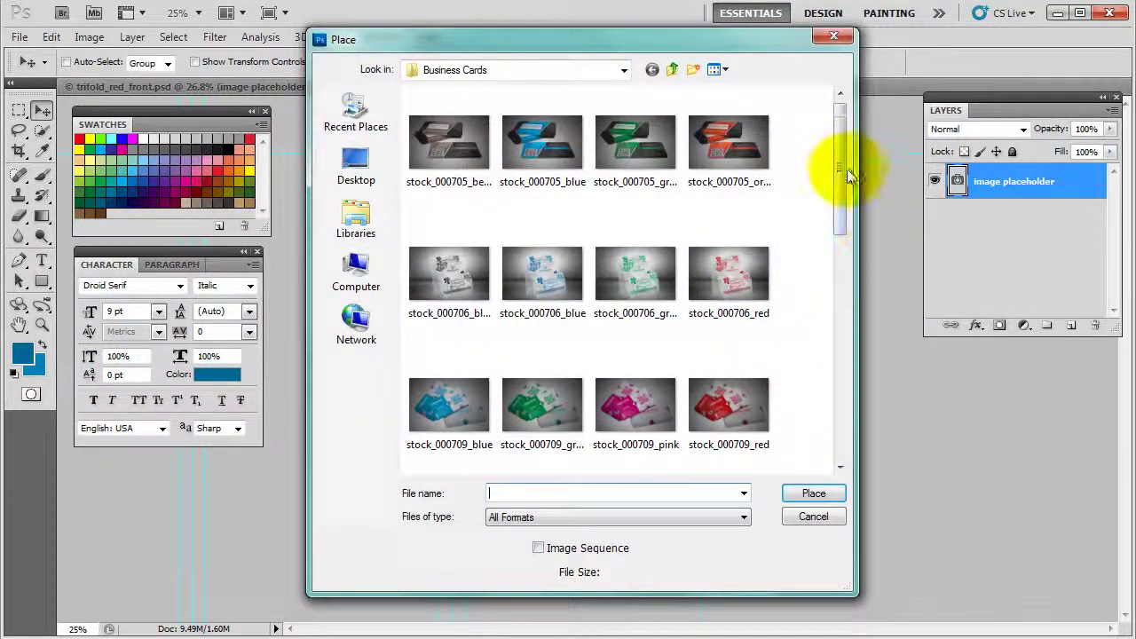
{"action": "left_click_drag", "start_coordinate": [842, 167], "coordinate": [841, 260]}
{"action": "left_click", "coordinate": [637, 229]}
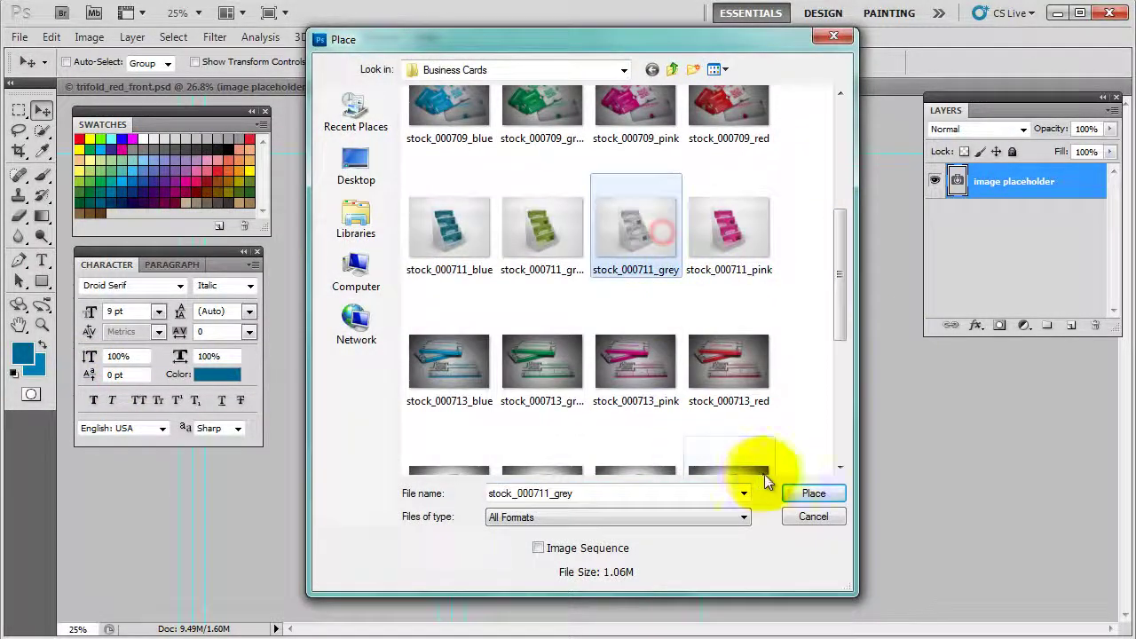
{"action": "left_click", "coordinate": [813, 491]}
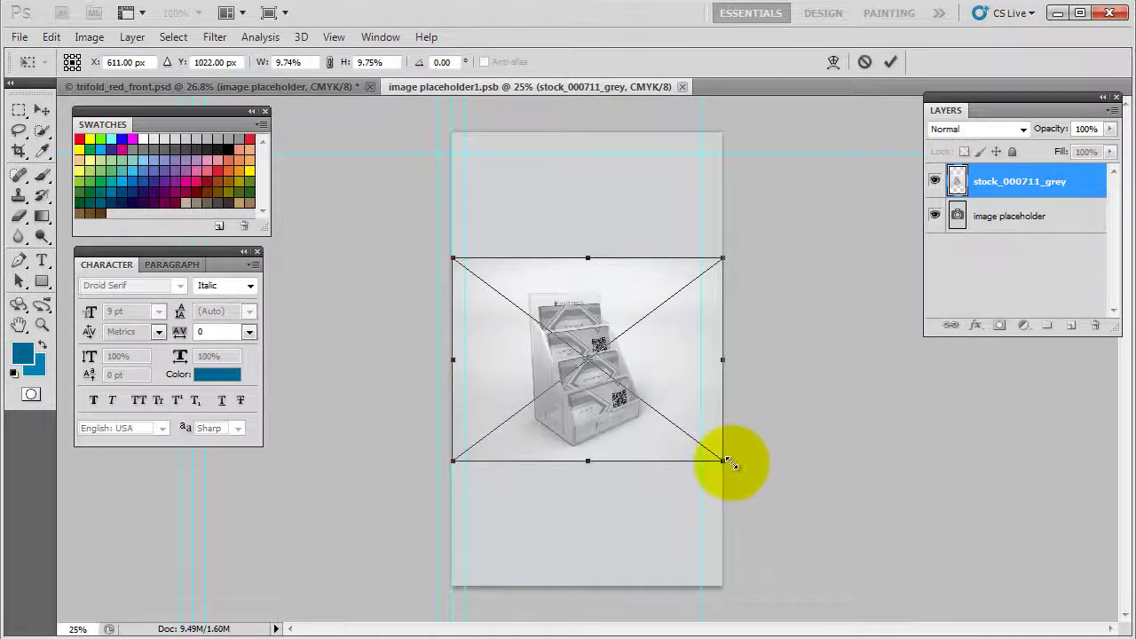
Enlarge the placed business card image to cover the whole canvas, commit it and position the card stand within the page
{"action": "left_click_drag", "start_coordinate": [726, 463], "coordinate": [907, 599]}
{"action": "mouse_move", "coordinate": [643, 395]}
{"action": "left_mouse_down"}
{"action": "mouse_move", "coordinate": [659, 395]}
{"action": "mouse_move", "coordinate": [654, 381]}
{"action": "left_mouse_up"}
{"action": "left_click", "coordinate": [891, 61]}
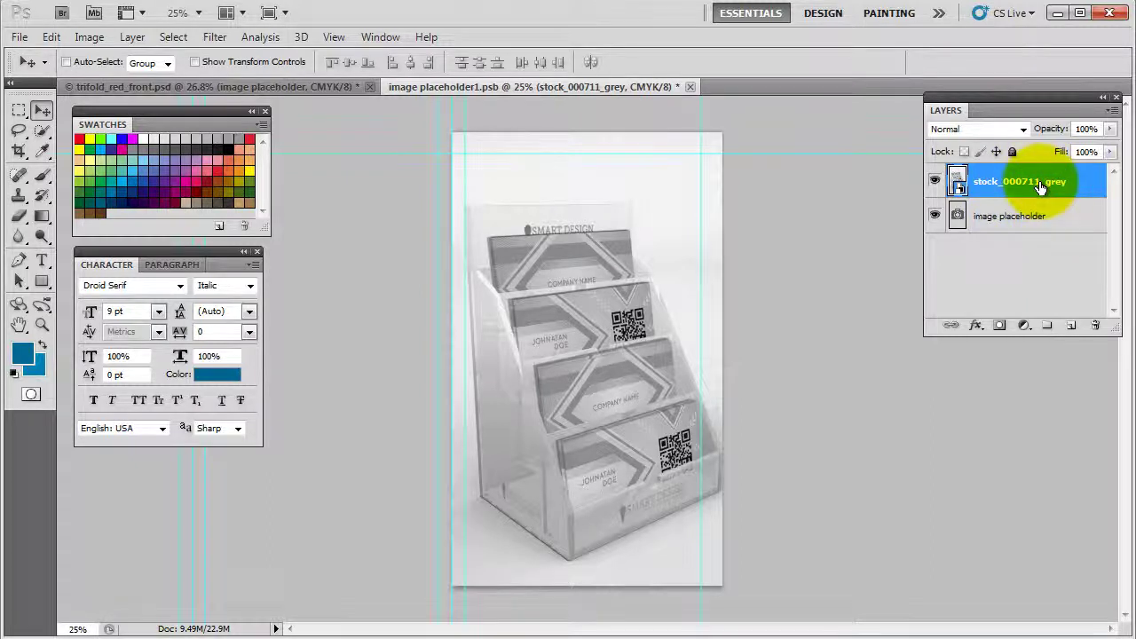
{"action": "mouse_move", "coordinate": [610, 391]}
{"action": "left_mouse_down"}
{"action": "mouse_move", "coordinate": [593, 392]}
{"action": "mouse_move", "coordinate": [608, 396]}
{"action": "left_mouse_up"}
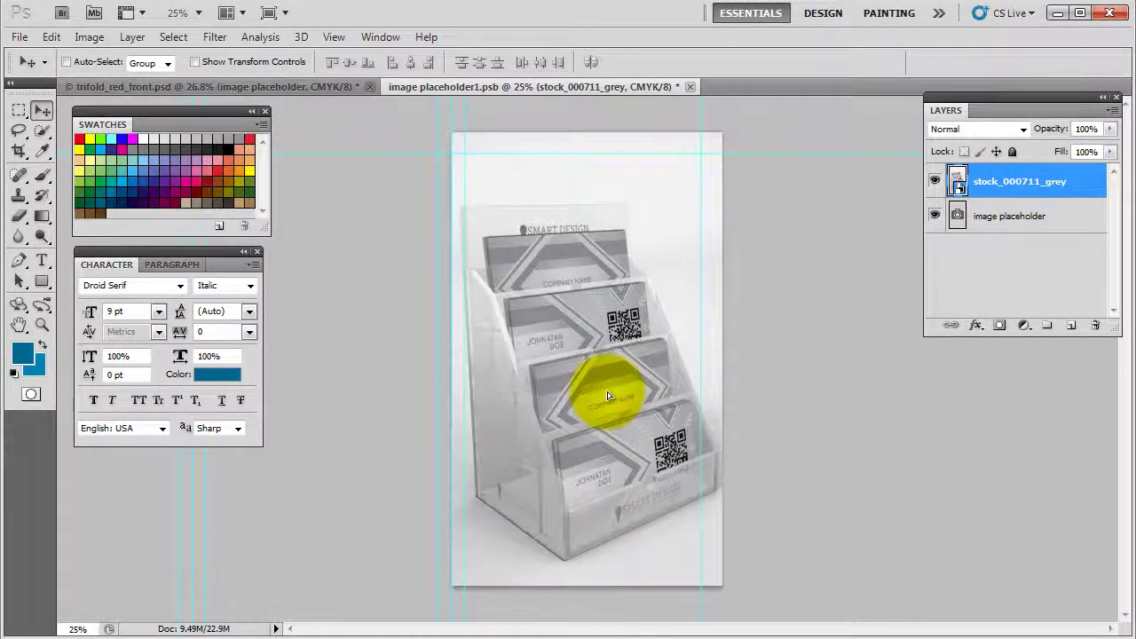
Merge the stock_000711_grey layer down into the image placeholder layer
{"action": "right_click", "coordinate": [1071, 184]}
{"action": "left_click", "coordinate": [1038, 178]}
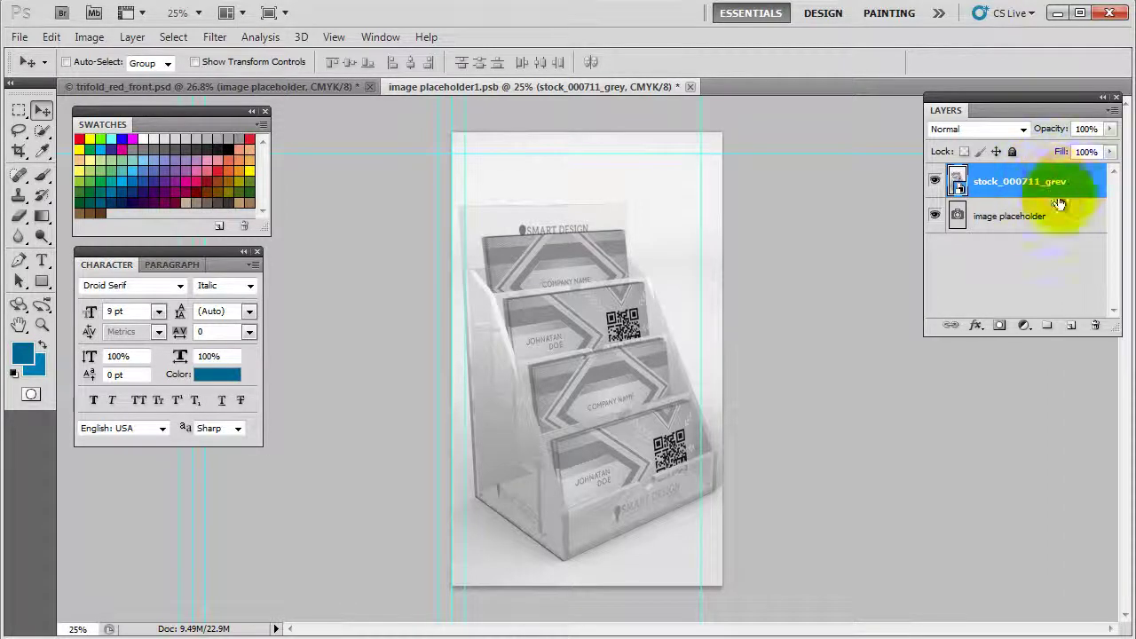
{"action": "right_click", "coordinate": [1088, 184]}
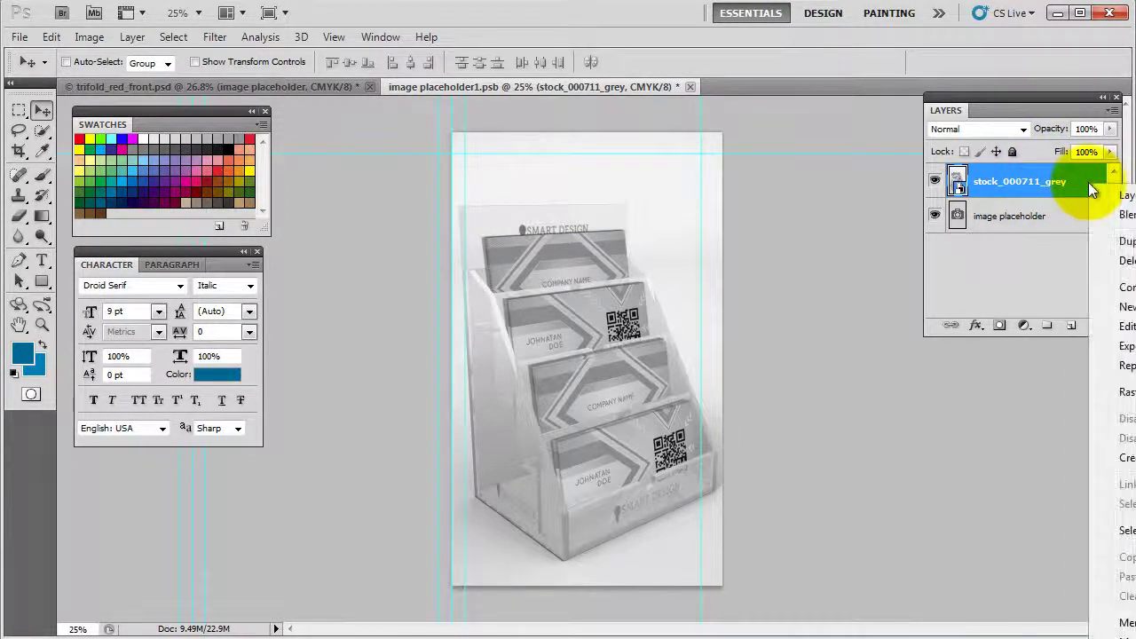
{"action": "right_click", "coordinate": [980, 176]}
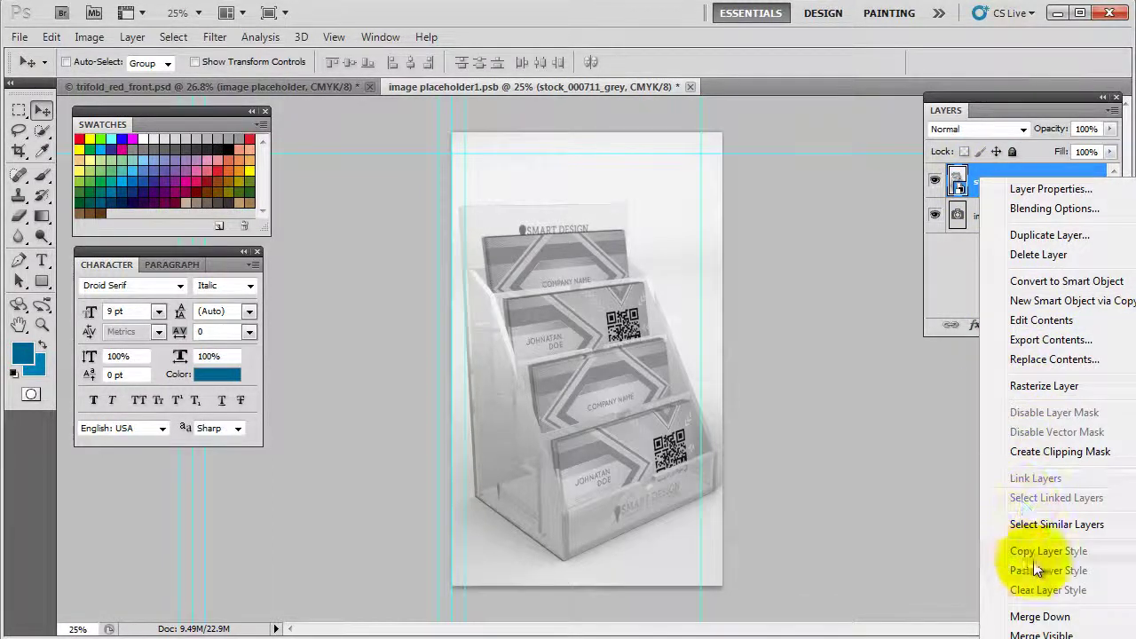
{"action": "left_click", "coordinate": [1014, 168]}
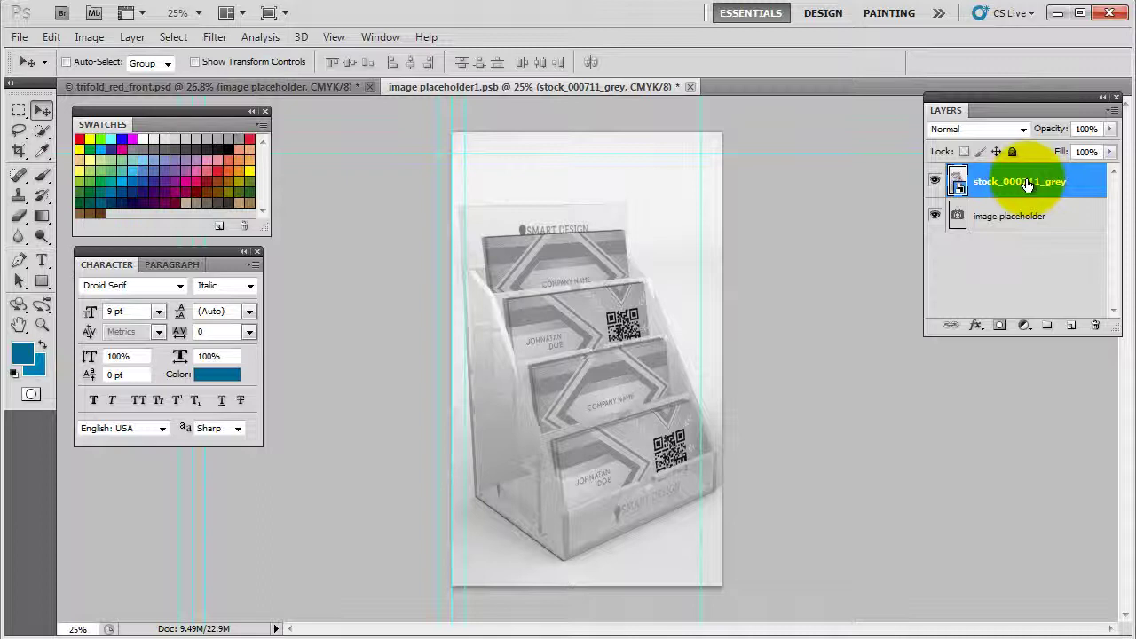
{"action": "key", "text": "ctrl+e"}
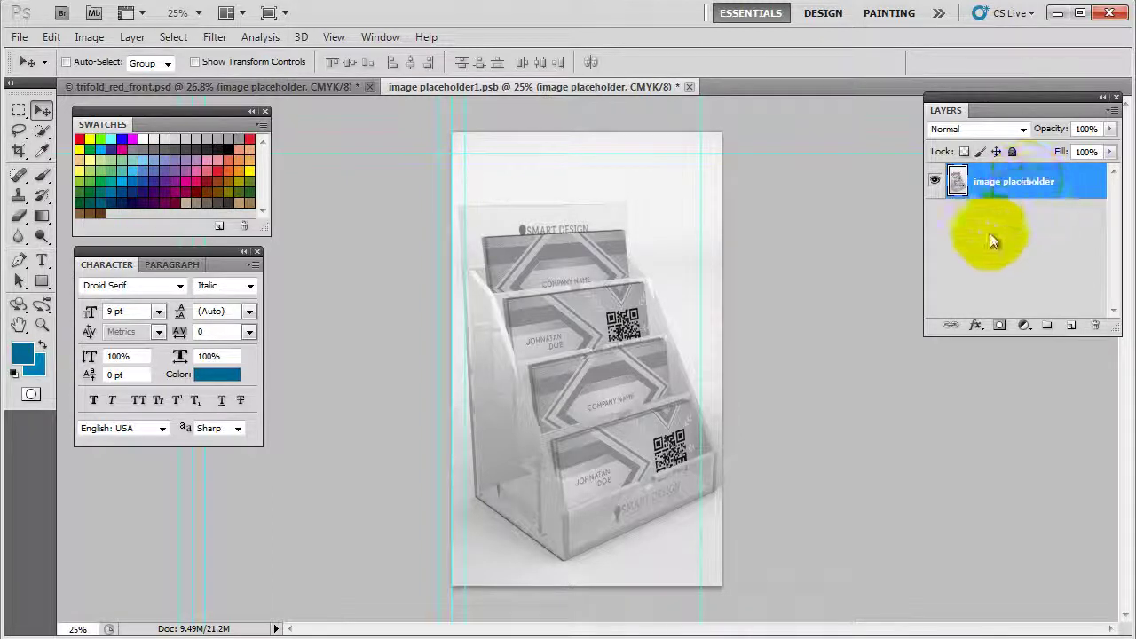
Save and close the image placeholder document, returning to the whole trifold_red_front brochure
{"action": "key", "text": "ctrl+s"}
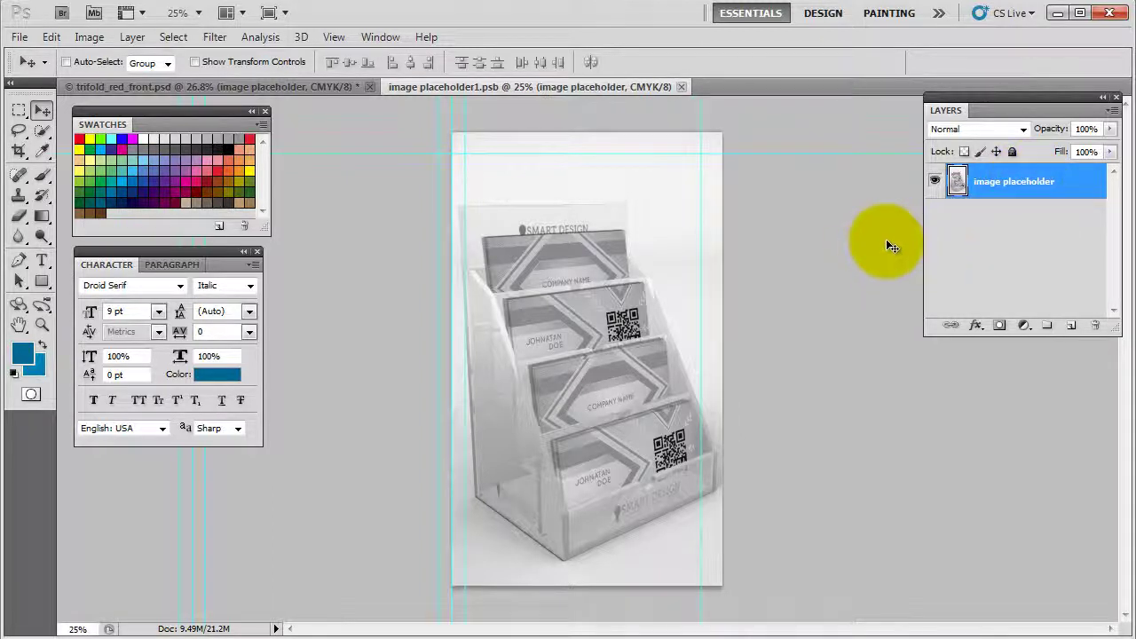
{"action": "left_click", "coordinate": [18, 36]}
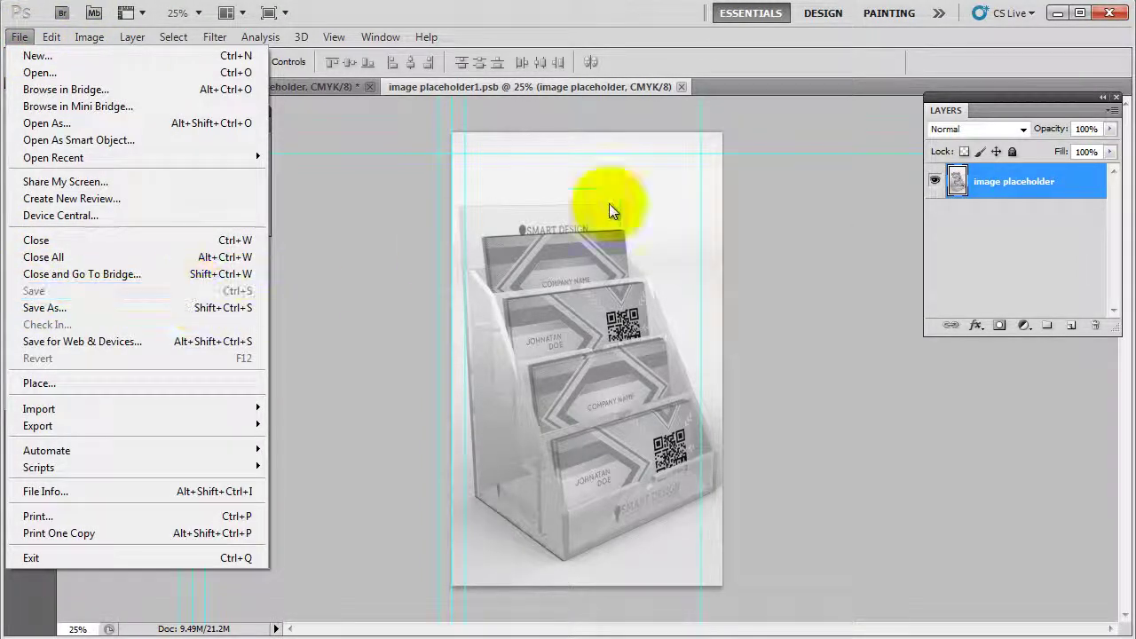
{"action": "left_click", "coordinate": [681, 86]}
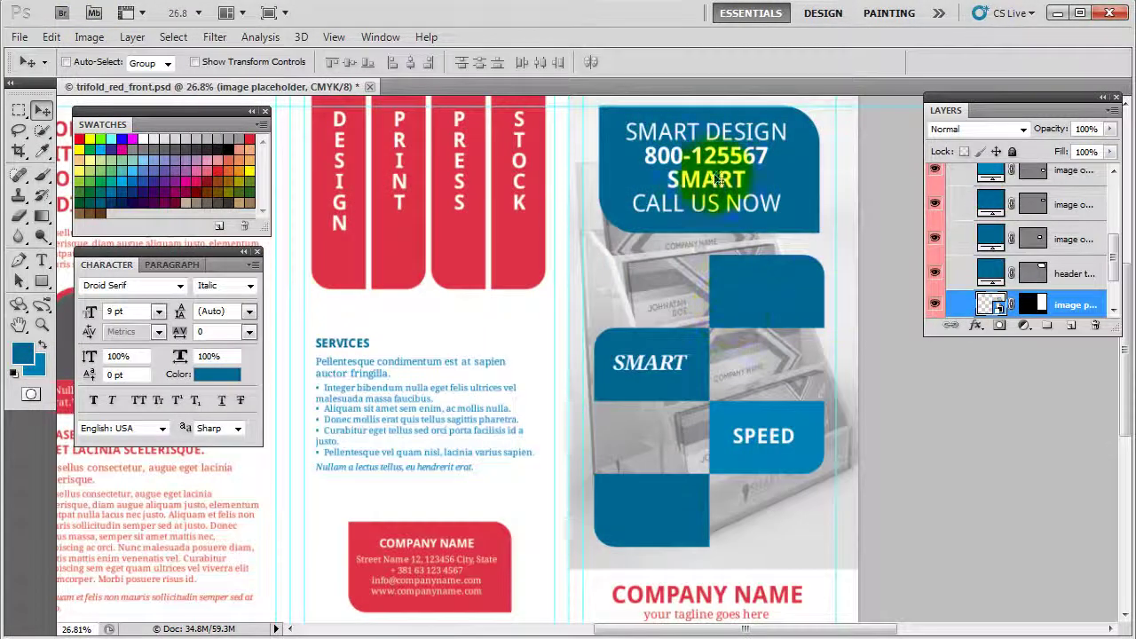
{"action": "key", "text": "ctrl+0"}
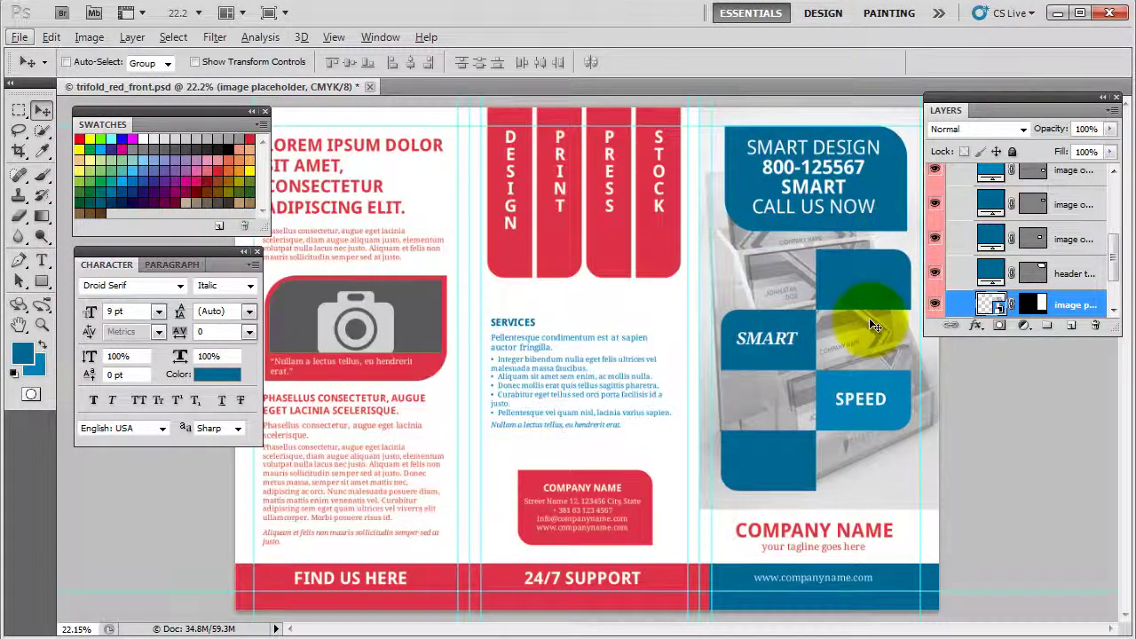
{"action": "left_click", "coordinate": [858, 311]}
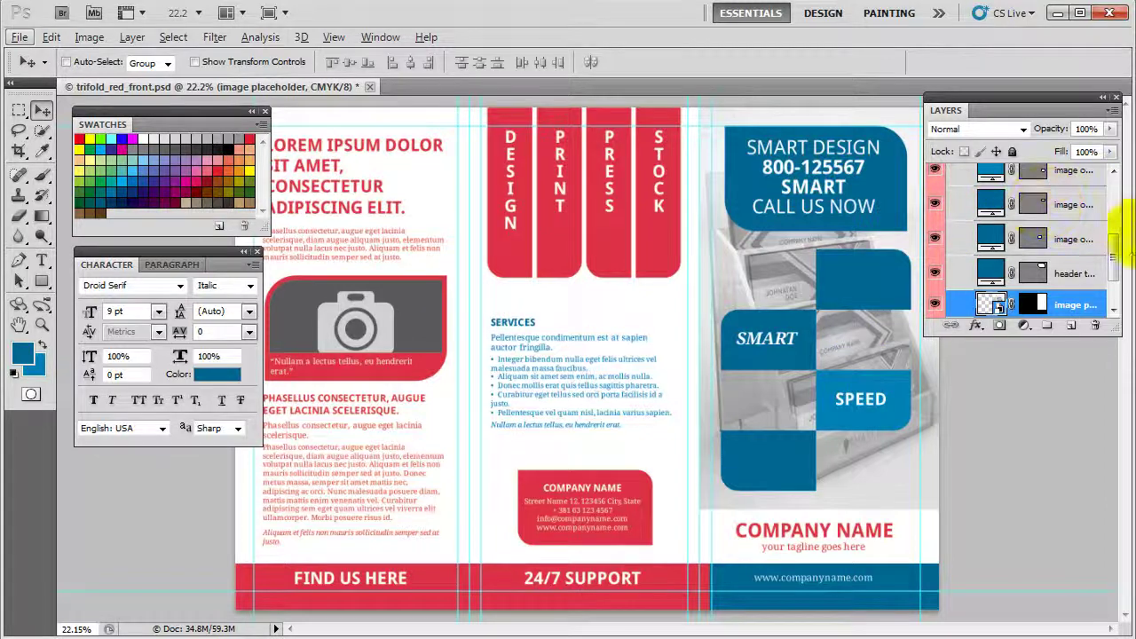
Collapse page 1's design group and the page 1 group in the layer list
{"action": "left_click_drag", "start_coordinate": [1117, 273], "coordinate": [1112, 208]}
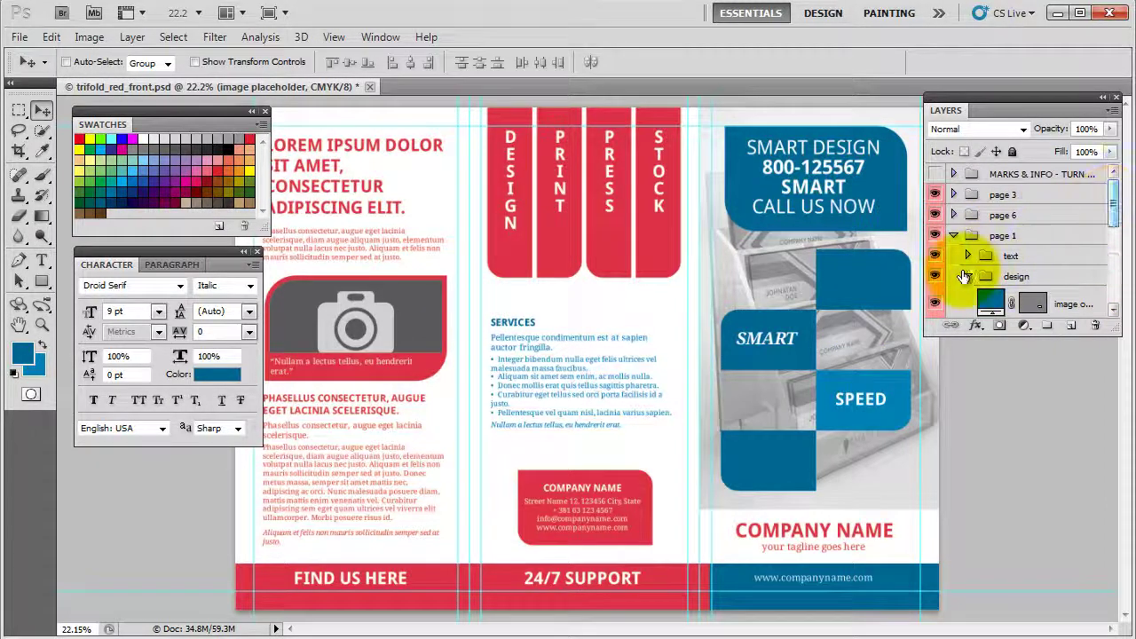
{"action": "left_click", "coordinate": [968, 276]}
{"action": "left_click", "coordinate": [955, 236]}
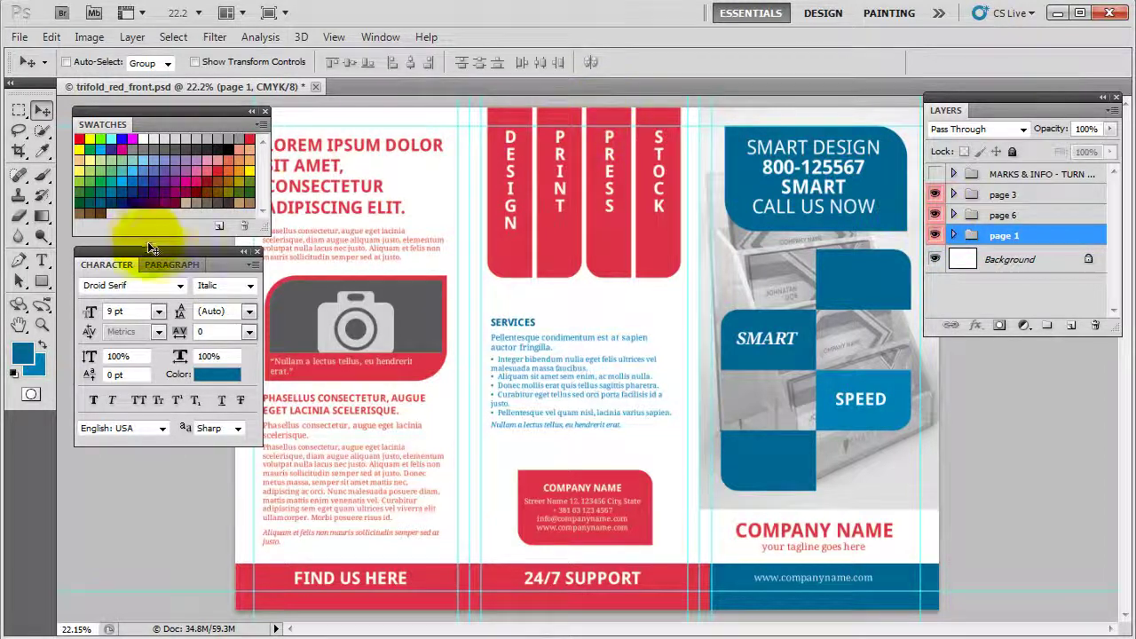
Save the brochure as a new Photoshop file named trifold_red_front_edit in the red folder
{"action": "left_click", "coordinate": [20, 38]}
{"action": "left_click", "coordinate": [91, 307]}
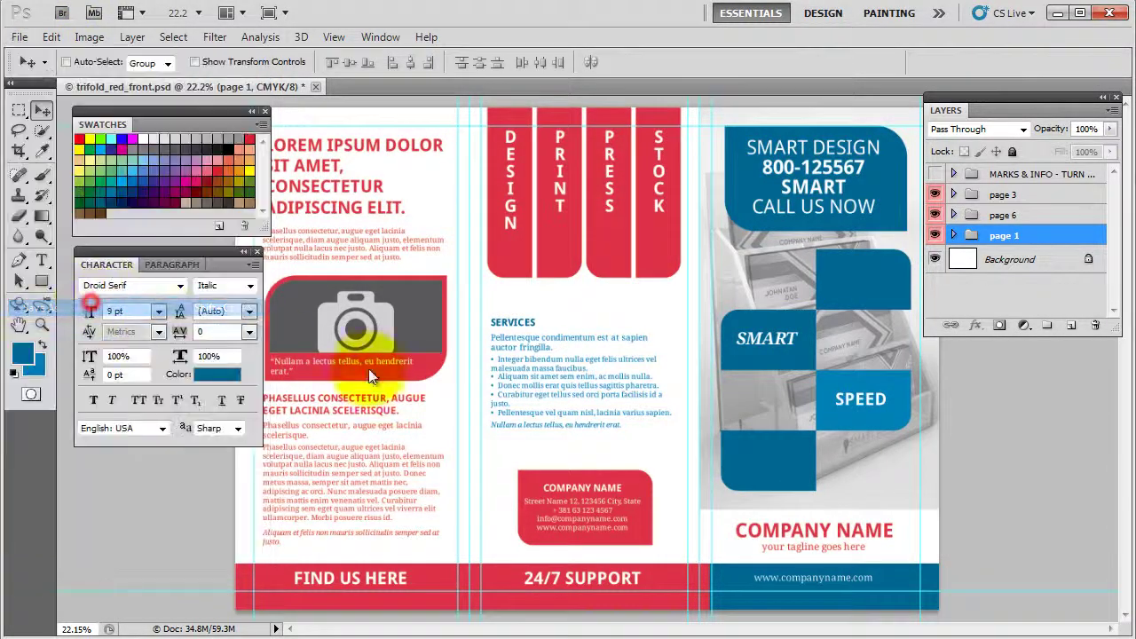
{"action": "left_click", "coordinate": [601, 354]}
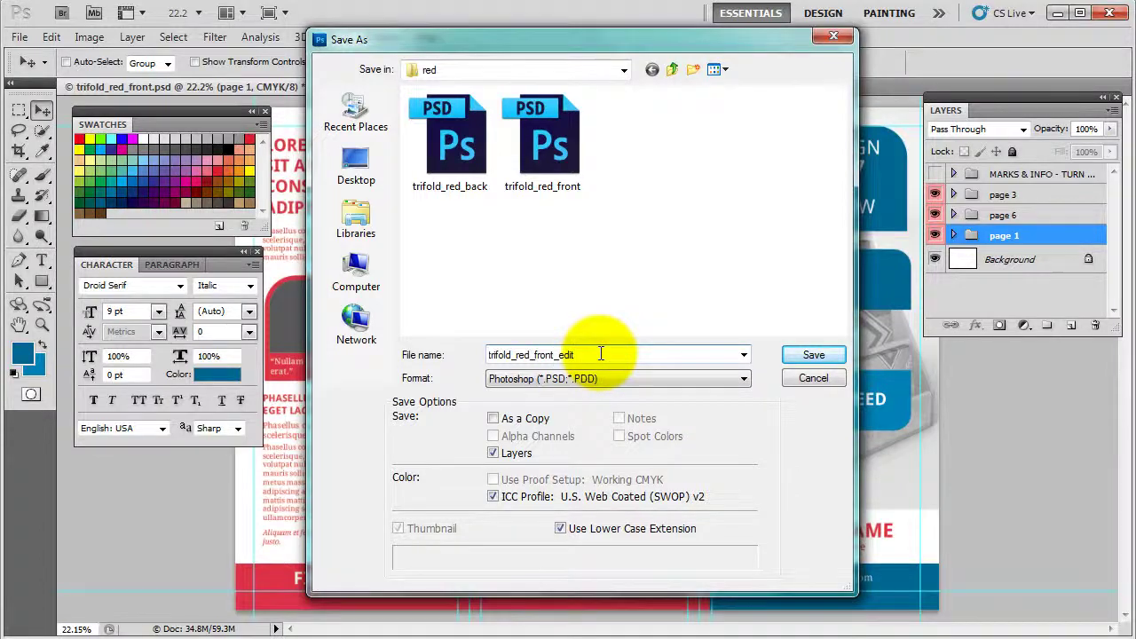
{"action": "key", "text": "Return"}
{"action": "key", "text": "Return"}
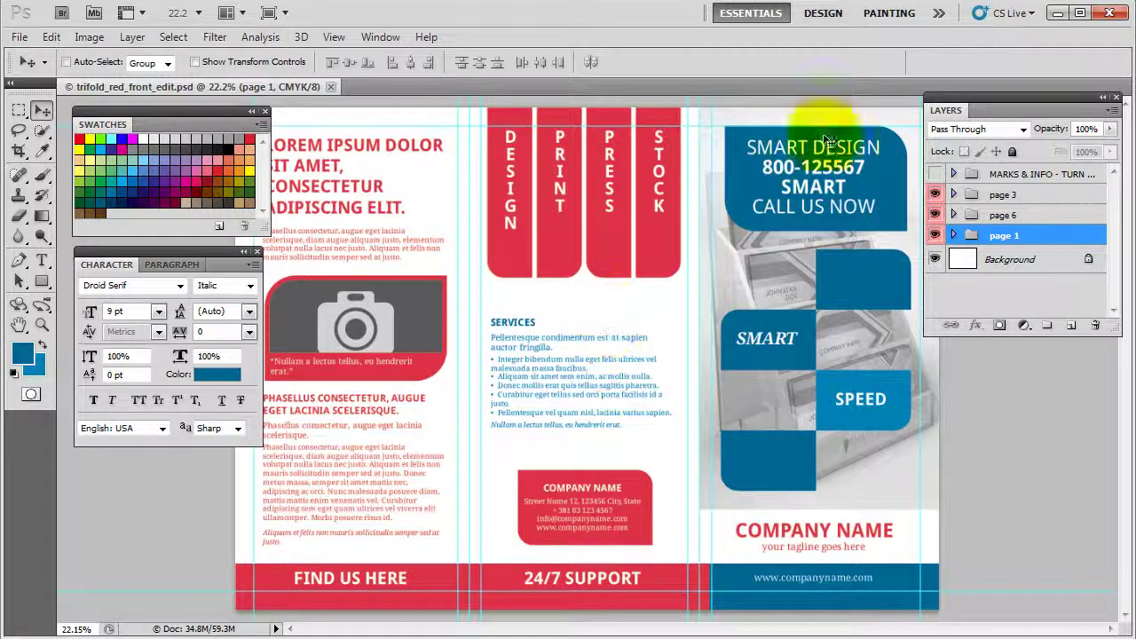
Rasterize all text layers in page 3's text group, from the Lorem ipsum heading to Find us here, and collapse the page 3 group
{"action": "left_click", "coordinate": [953, 195]}
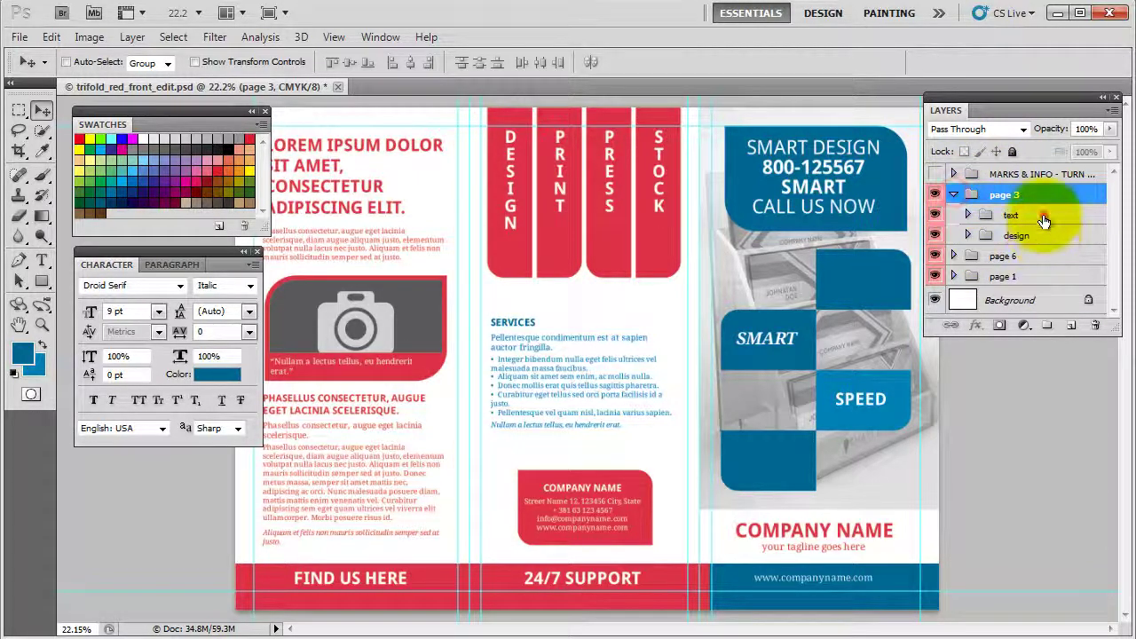
{"action": "left_click", "coordinate": [1012, 214]}
{"action": "left_click", "coordinate": [968, 215]}
{"action": "left_click", "coordinate": [1025, 242]}
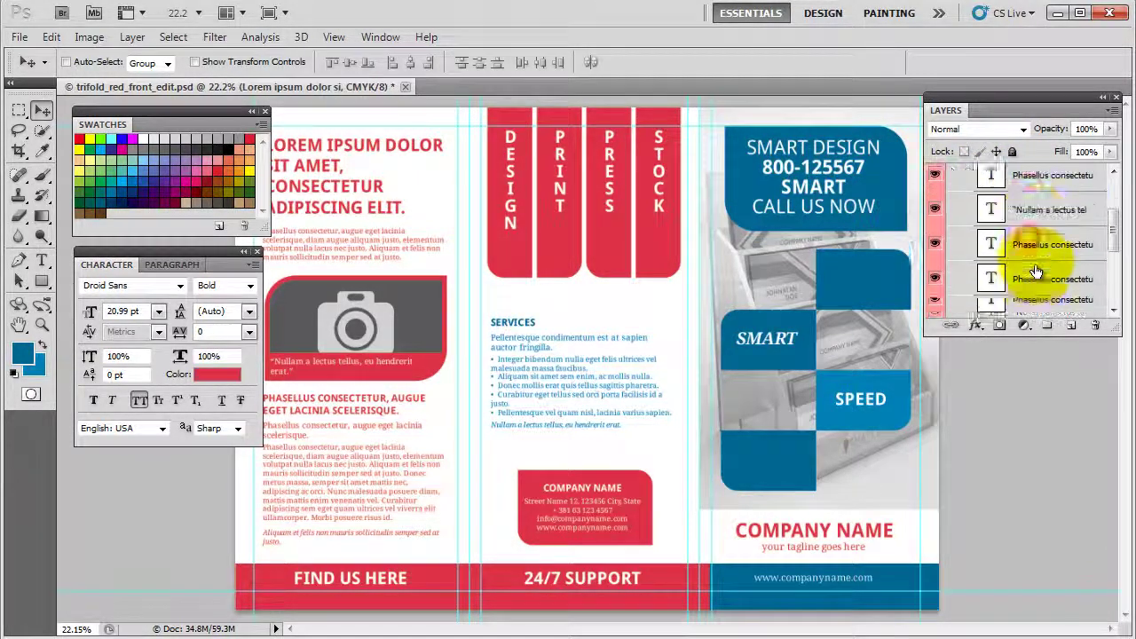
{"action": "scroll", "coordinate": [1038, 246], "scroll_direction": "down", "scroll_amount": 3}
{"action": "left_click", "coordinate": [1058, 248], "text": "shift"}
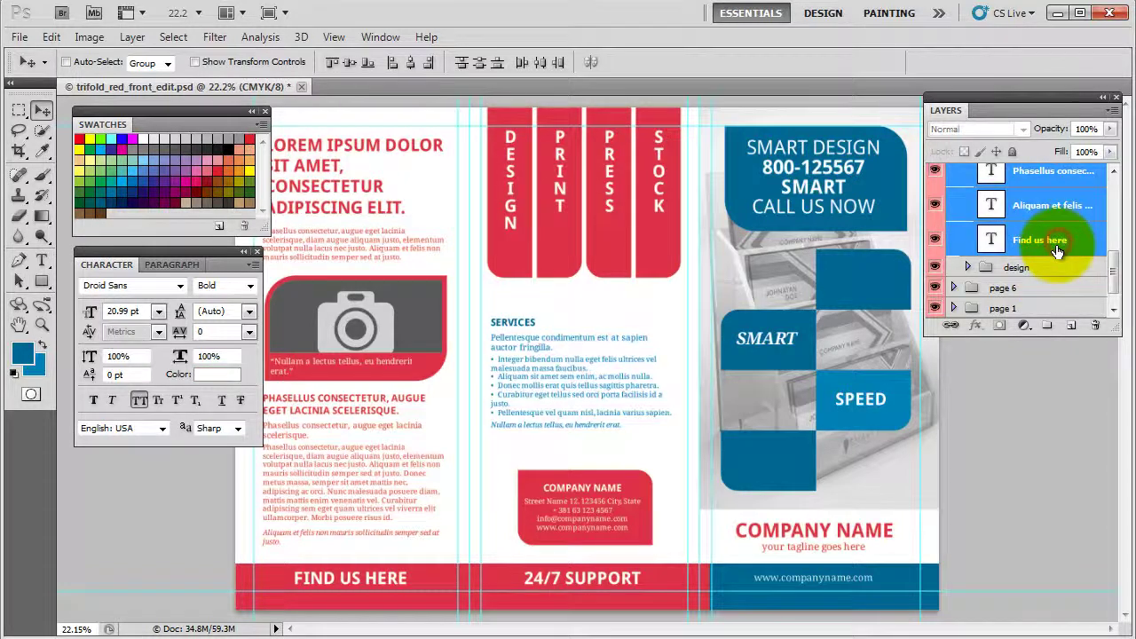
{"action": "scroll", "coordinate": [1061, 240], "scroll_direction": "up", "scroll_amount": 5}
{"action": "right_click", "coordinate": [1062, 230]}
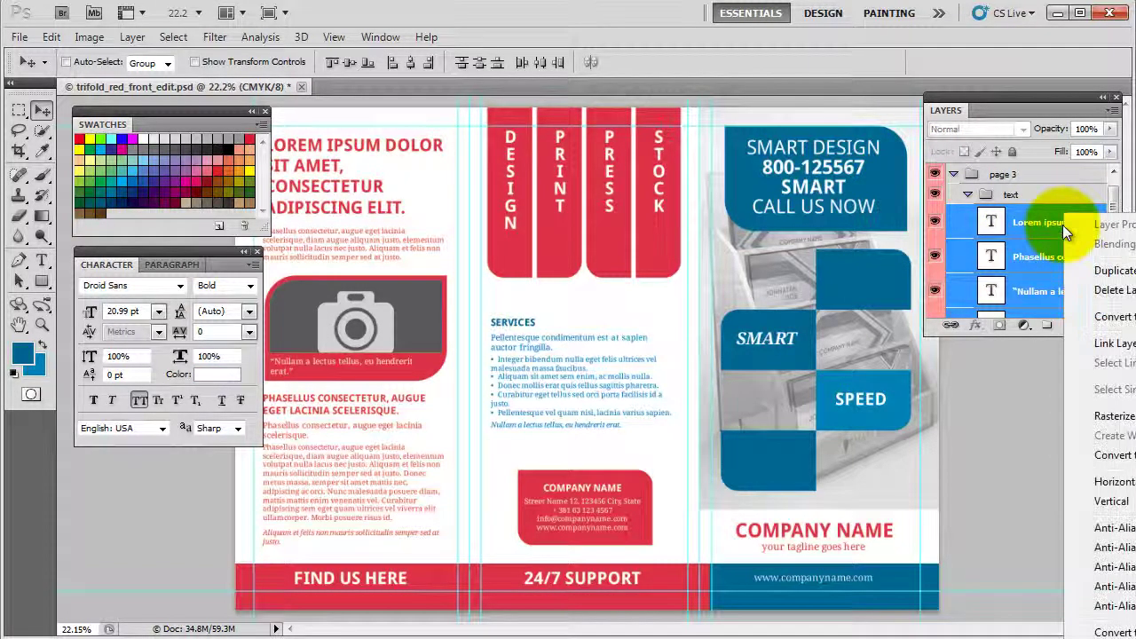
{"action": "right_click", "coordinate": [950, 218]}
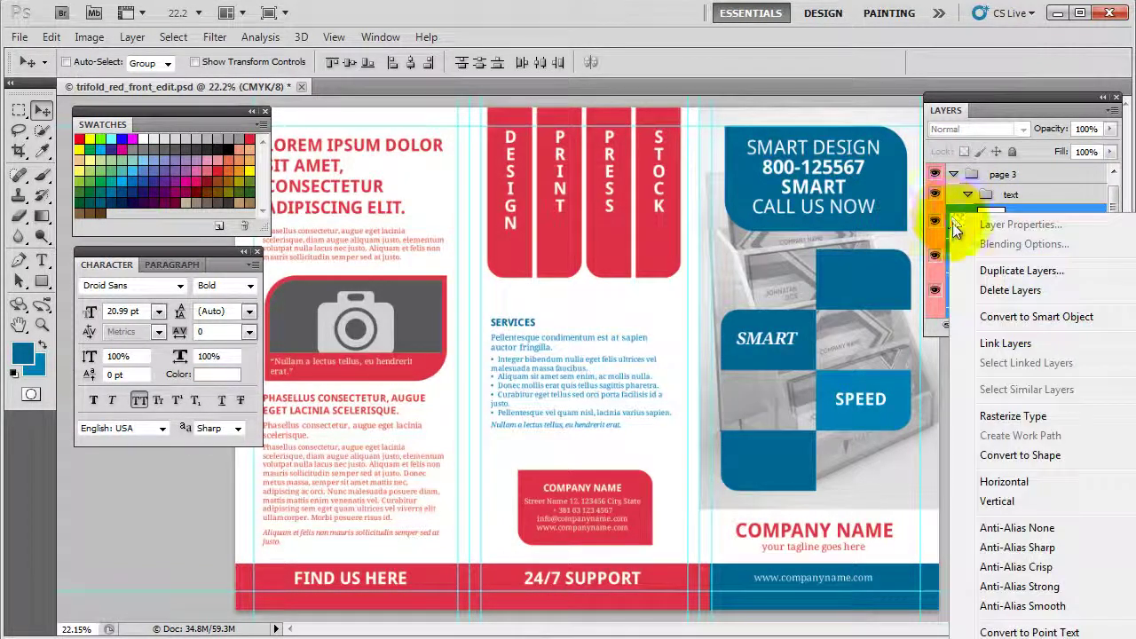
{"action": "left_click", "coordinate": [1016, 415]}
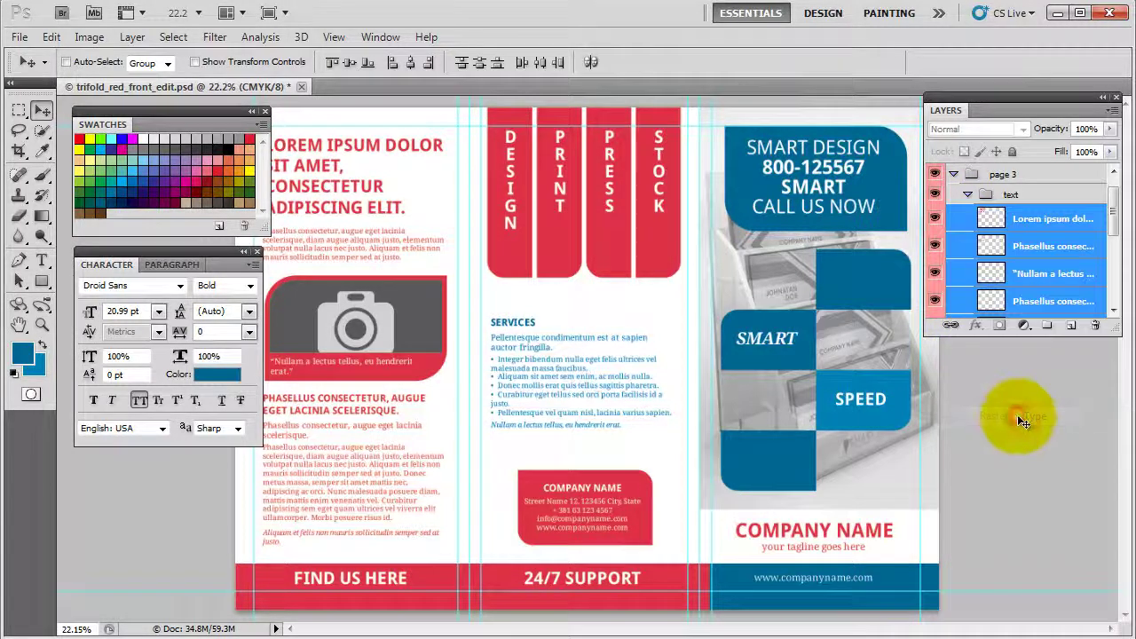
{"action": "left_click", "coordinate": [970, 194]}
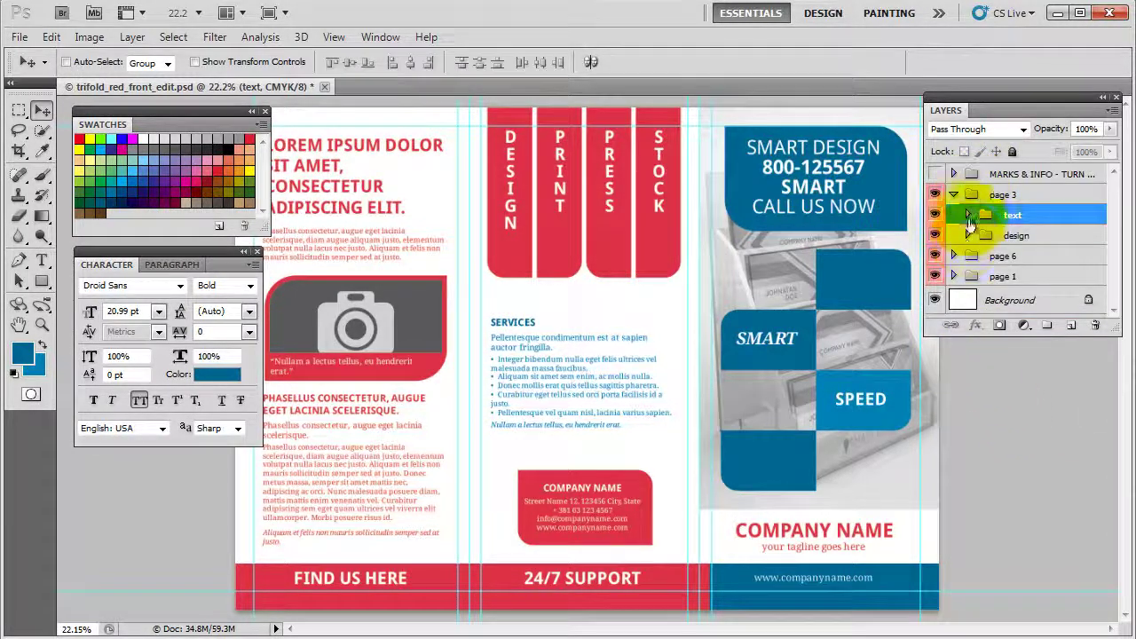
{"action": "left_click", "coordinate": [953, 194]}
Rasterize all text layers in page 6's text group, from DESIGN to 24/7 support, and collapse that text group
{"action": "left_click", "coordinate": [953, 215]}
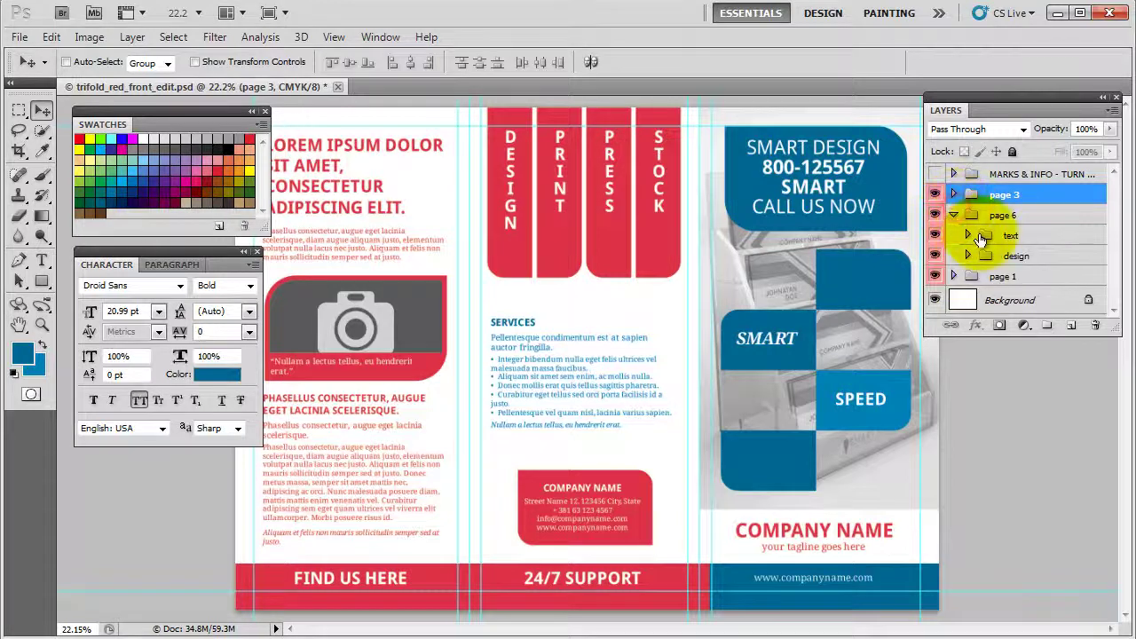
{"action": "left_click", "coordinate": [968, 235]}
{"action": "left_click", "coordinate": [1038, 259]}
{"action": "scroll", "coordinate": [994, 266], "scroll_direction": "down", "scroll_amount": 5}
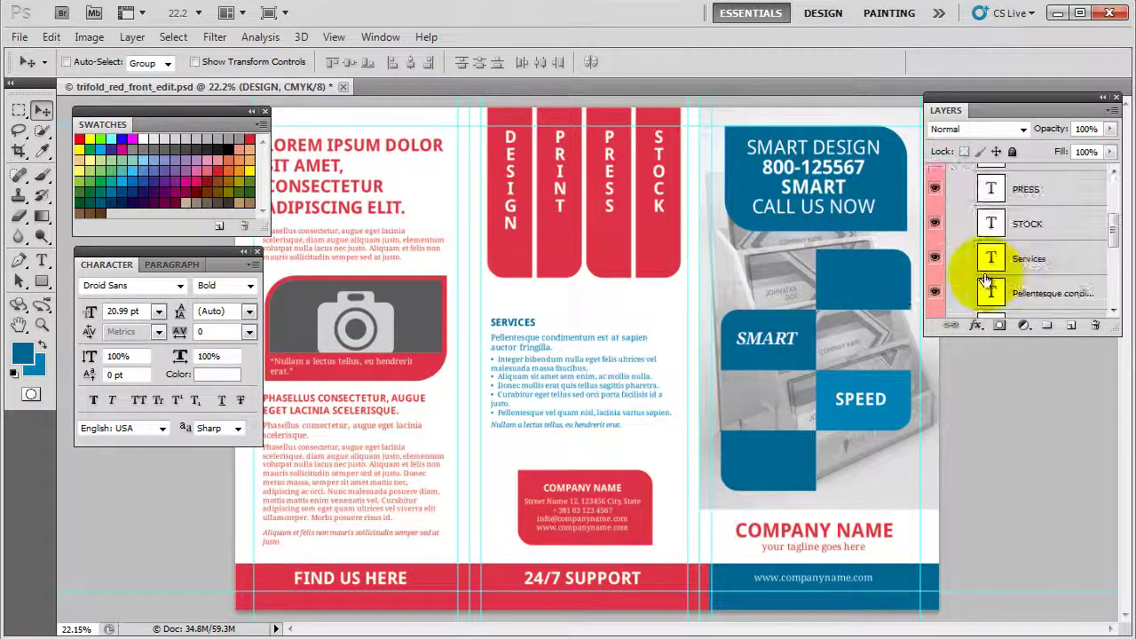
{"action": "left_click", "coordinate": [996, 235], "text": "shift"}
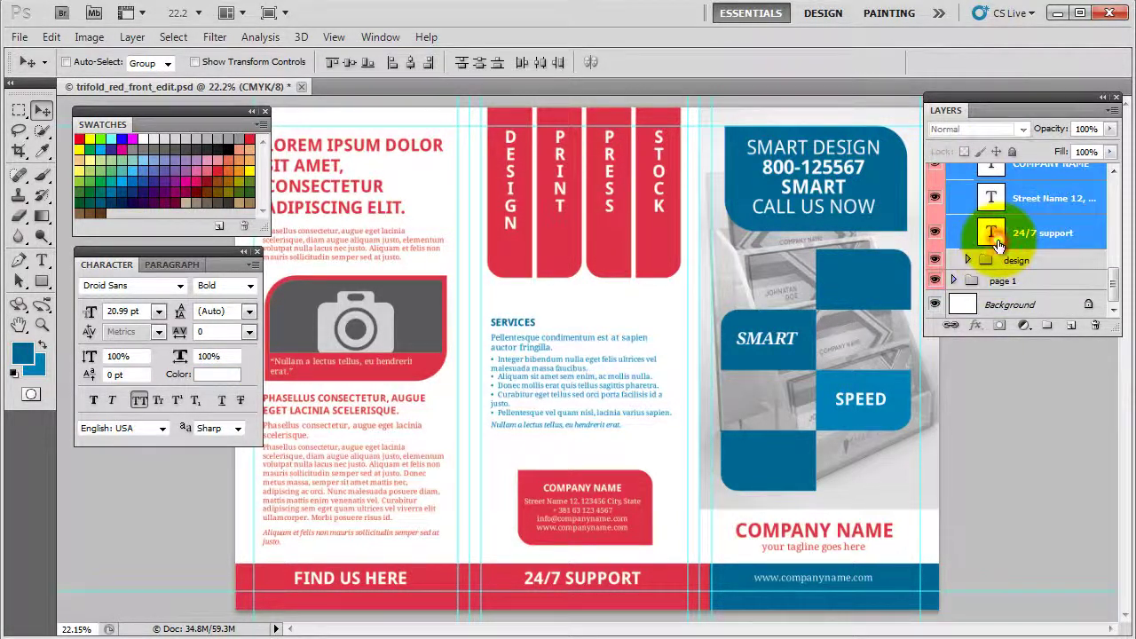
{"action": "right_click", "coordinate": [999, 239]}
{"action": "key", "text": "Escape"}
{"action": "right_click", "coordinate": [1032, 188]}
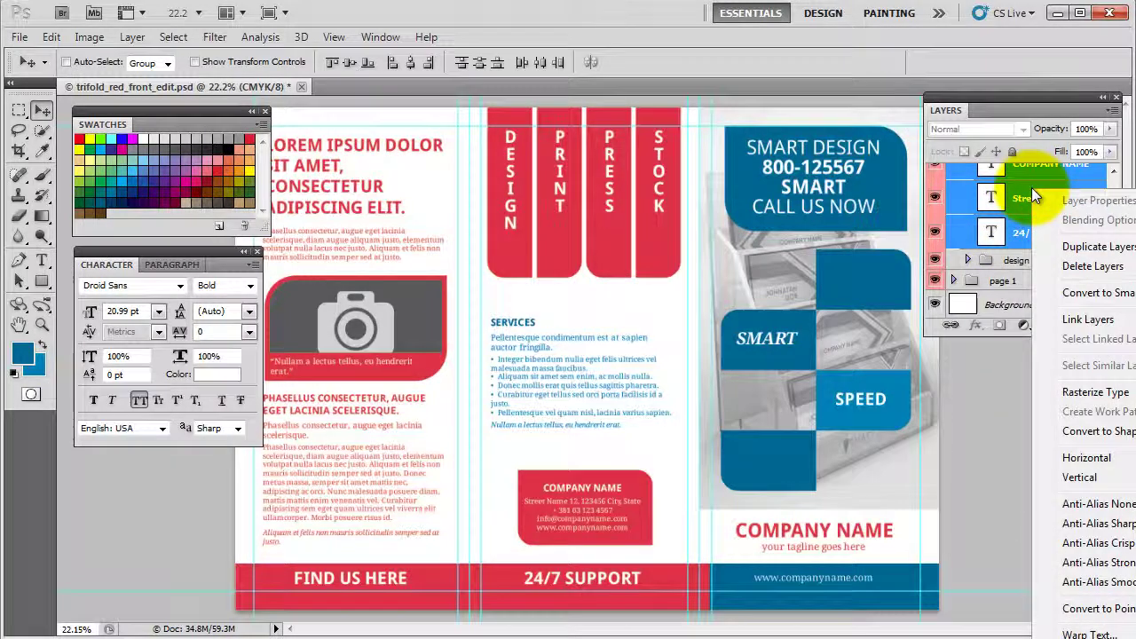
{"action": "left_click", "coordinate": [1066, 391]}
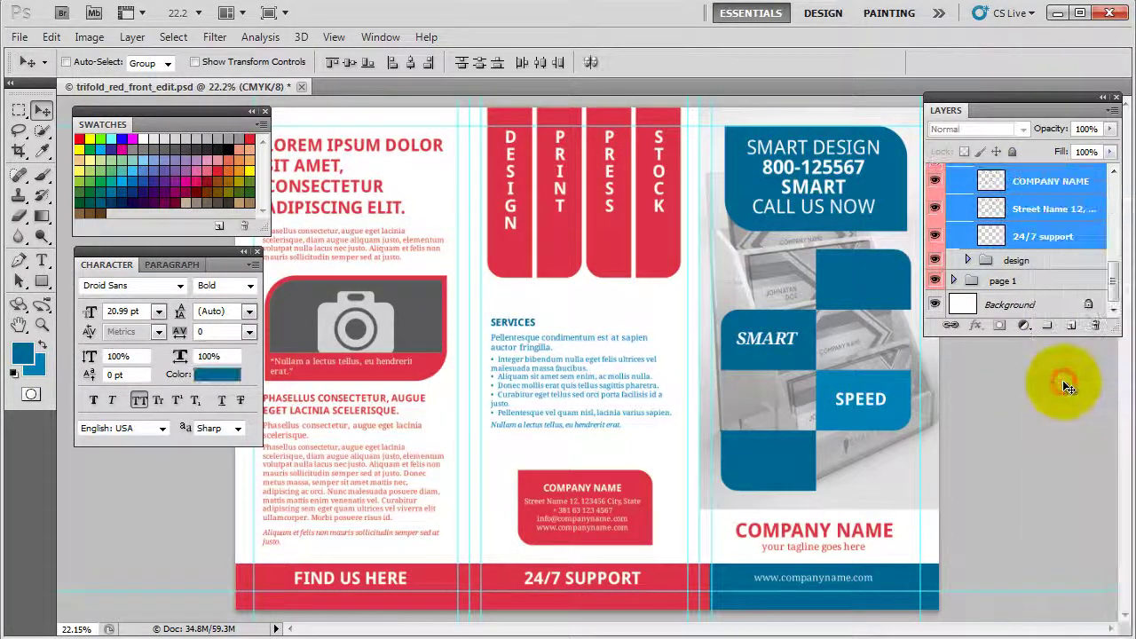
{"action": "scroll", "coordinate": [976, 257], "scroll_direction": "up", "scroll_amount": 3}
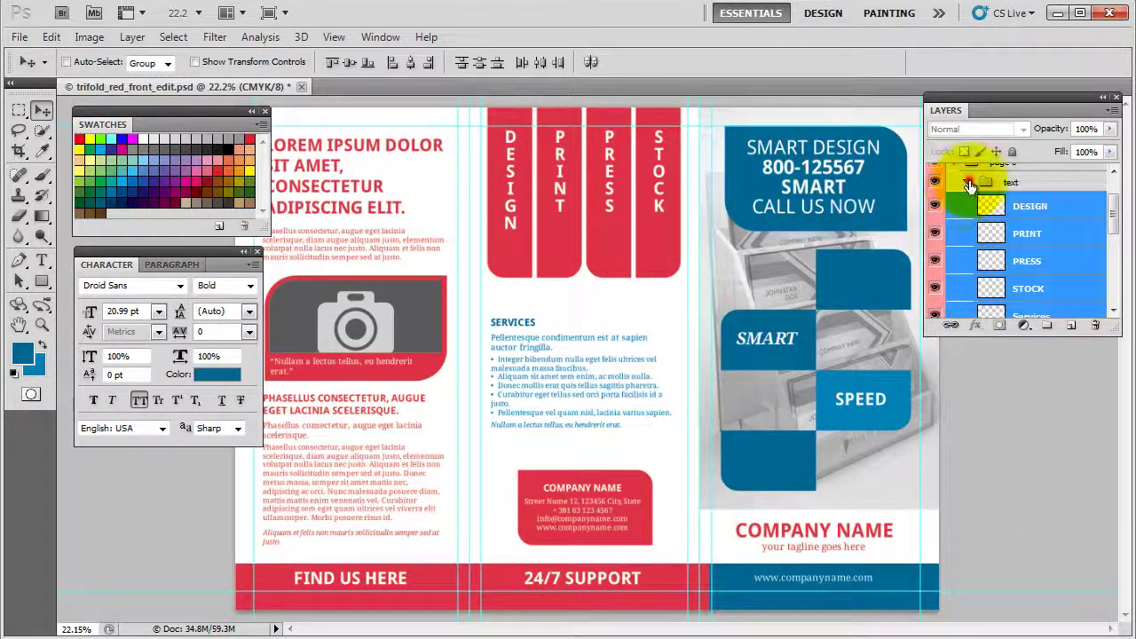
{"action": "left_click", "coordinate": [967, 182]}
Rasterize all text layers in page 1's text group, from SMART DESIGN to the website address, and collapse the page 1 group
{"action": "left_click", "coordinate": [953, 276]}
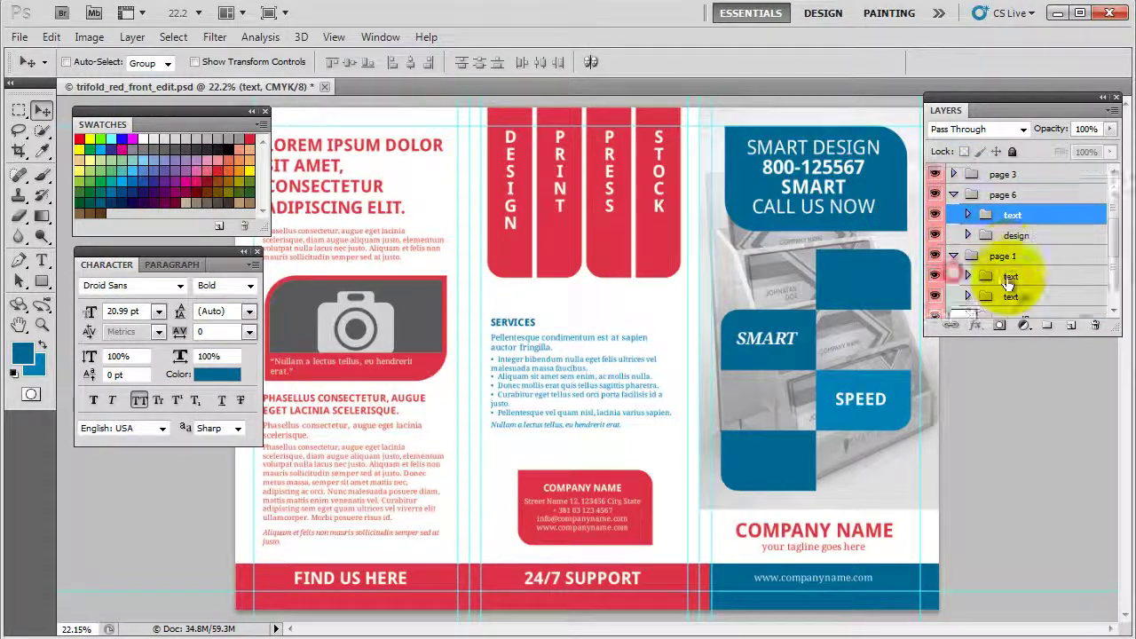
{"action": "scroll", "coordinate": [967, 266], "scroll_direction": "down", "scroll_amount": 2}
{"action": "left_click", "coordinate": [968, 260]}
{"action": "left_click", "coordinate": [993, 288]}
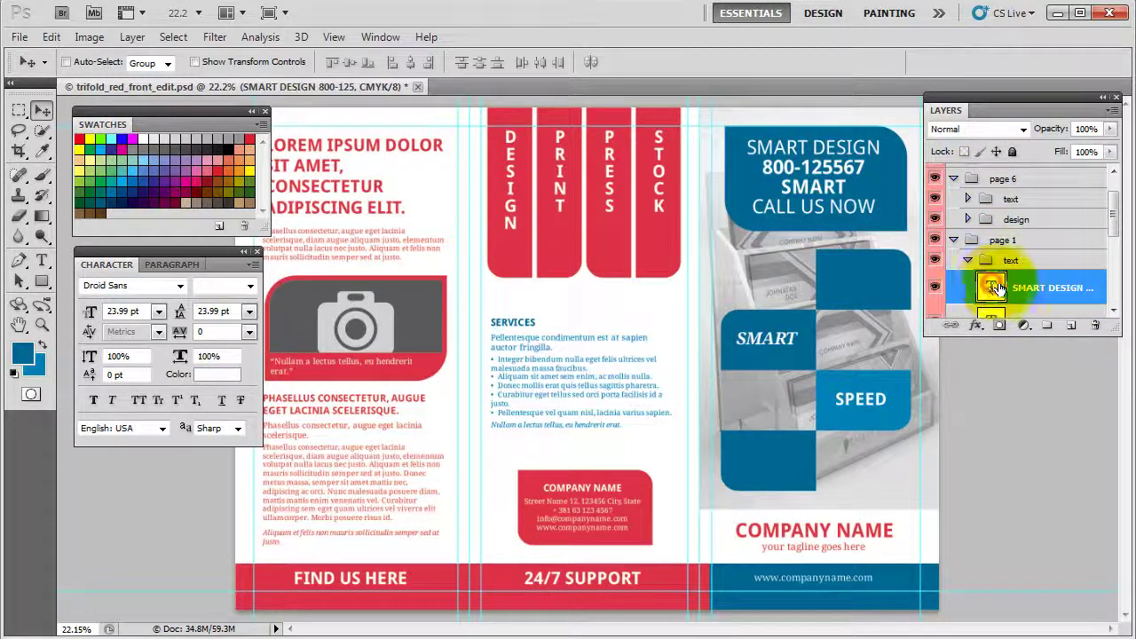
{"action": "scroll", "coordinate": [1014, 284], "scroll_direction": "down", "scroll_amount": 4}
{"action": "scroll", "coordinate": [1021, 283], "scroll_direction": "down", "scroll_amount": 2}
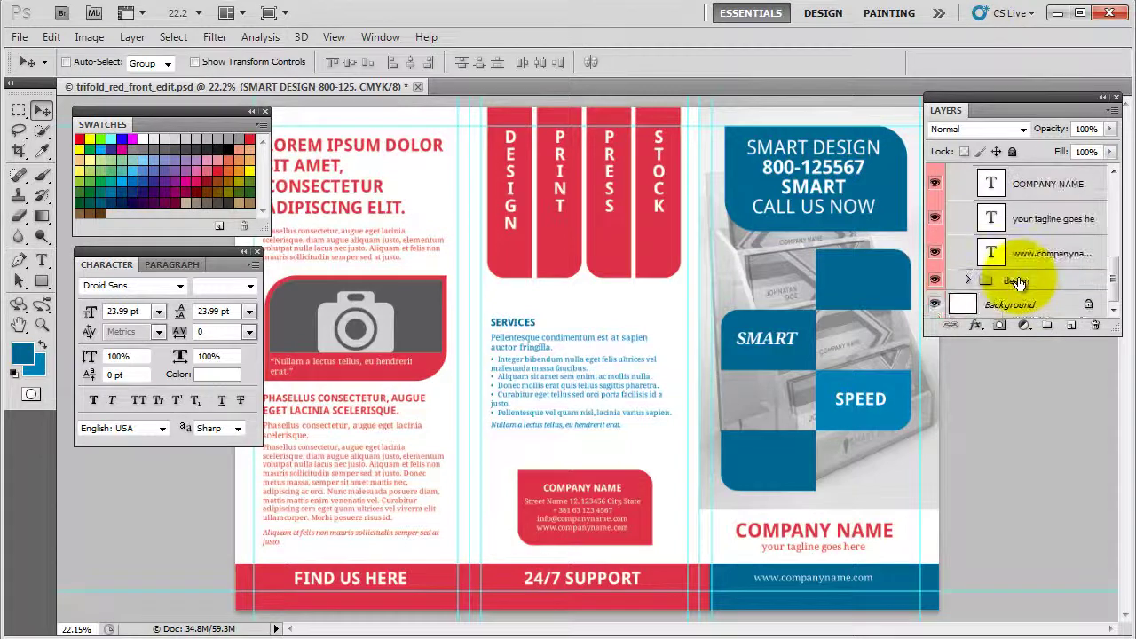
{"action": "left_click", "coordinate": [1016, 255], "text": "shift"}
{"action": "right_click", "coordinate": [1015, 252]}
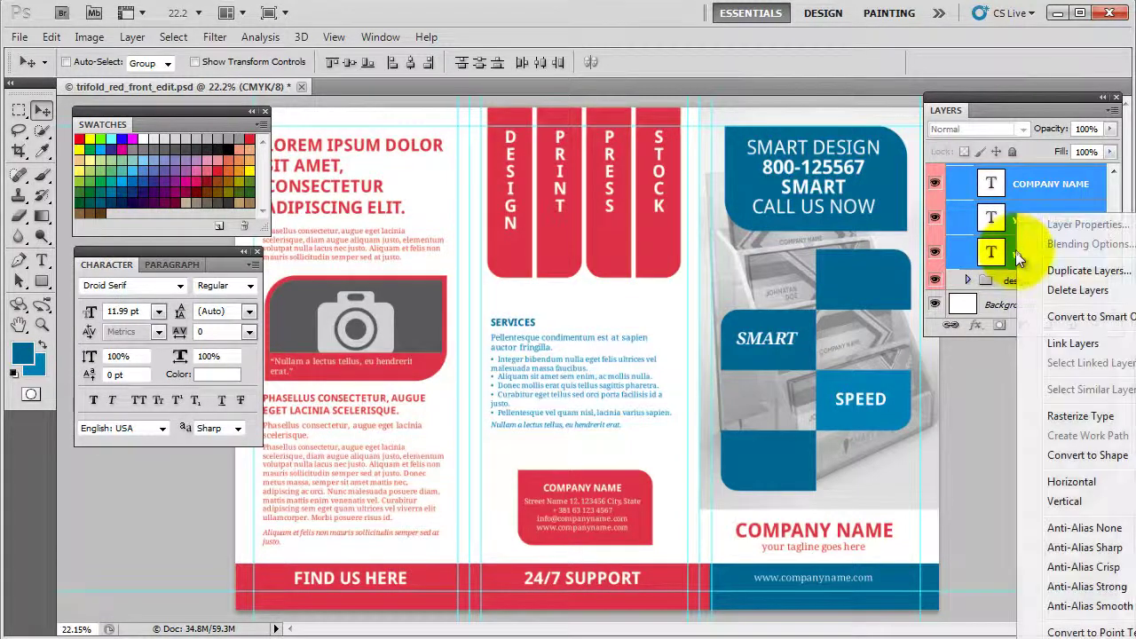
{"action": "left_click", "coordinate": [1043, 414]}
{"action": "scroll", "coordinate": [1016, 243], "scroll_direction": "up", "scroll_amount": 3}
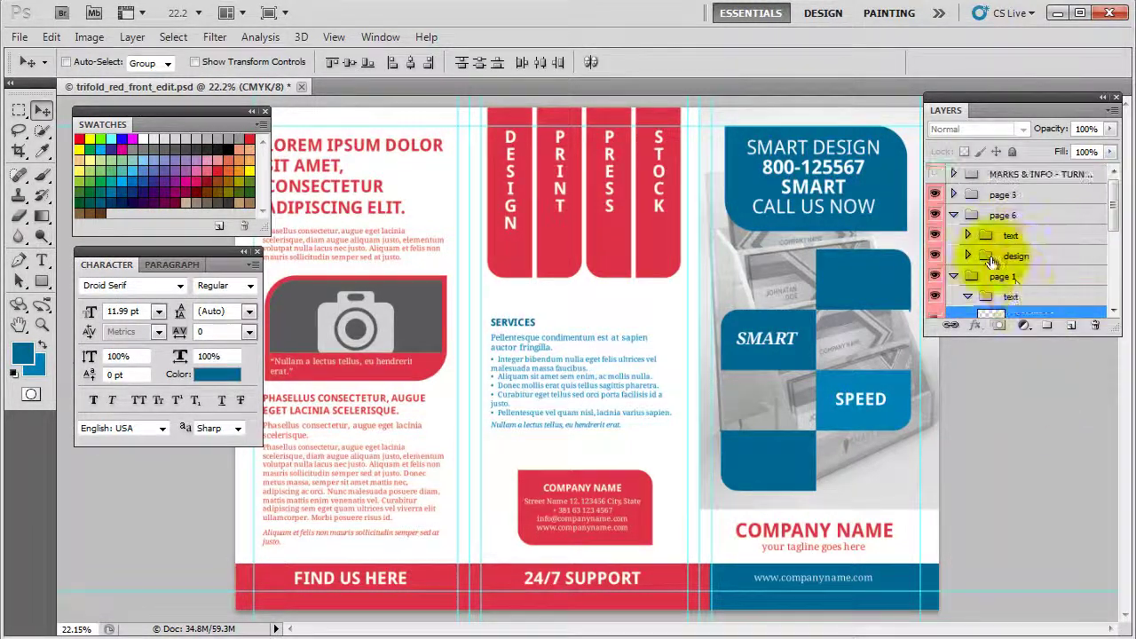
{"action": "left_click", "coordinate": [969, 296]}
{"action": "left_click", "coordinate": [954, 276]}
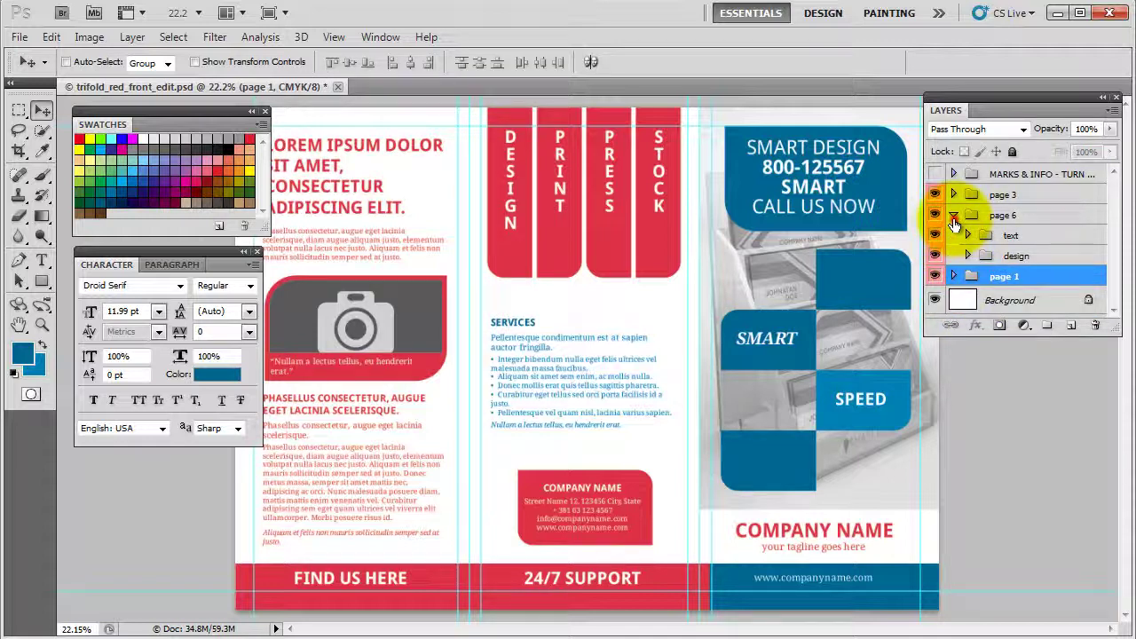
Collapse the page 6 group and delete the MARKS & INFO group
{"action": "left_click", "coordinate": [953, 215]}
{"action": "left_click", "coordinate": [1055, 175]}
{"action": "left_click_drag", "start_coordinate": [1054, 175], "coordinate": [1096, 326]}
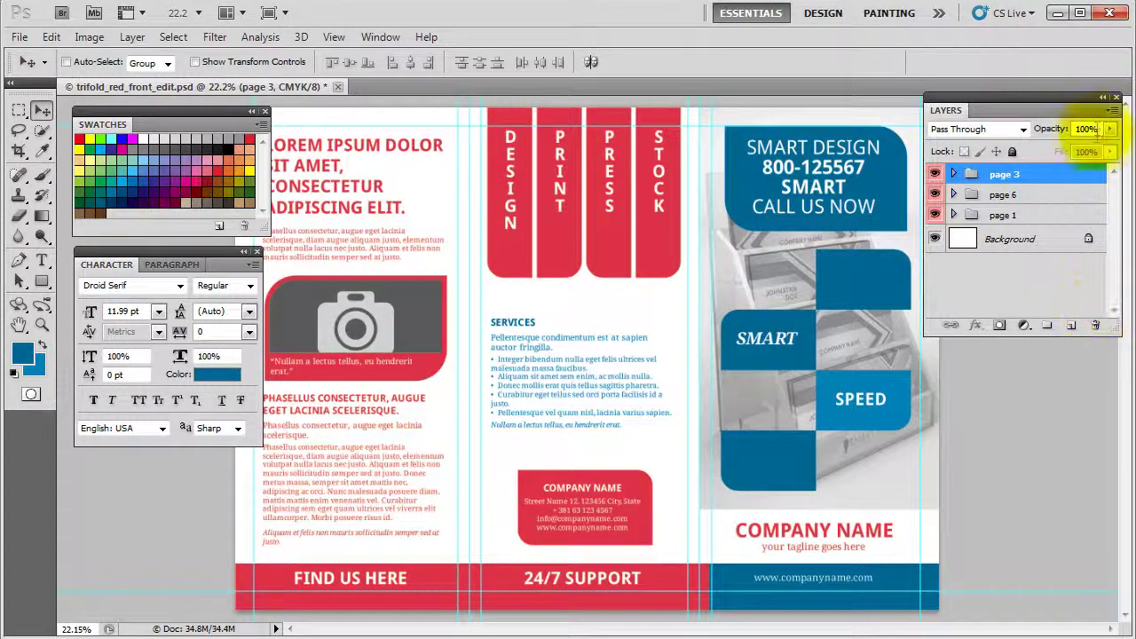
Save a copy of the brochure without layers as trifold_red_front_print in Photoshop format in the red folder
{"action": "left_click", "coordinate": [19, 38]}
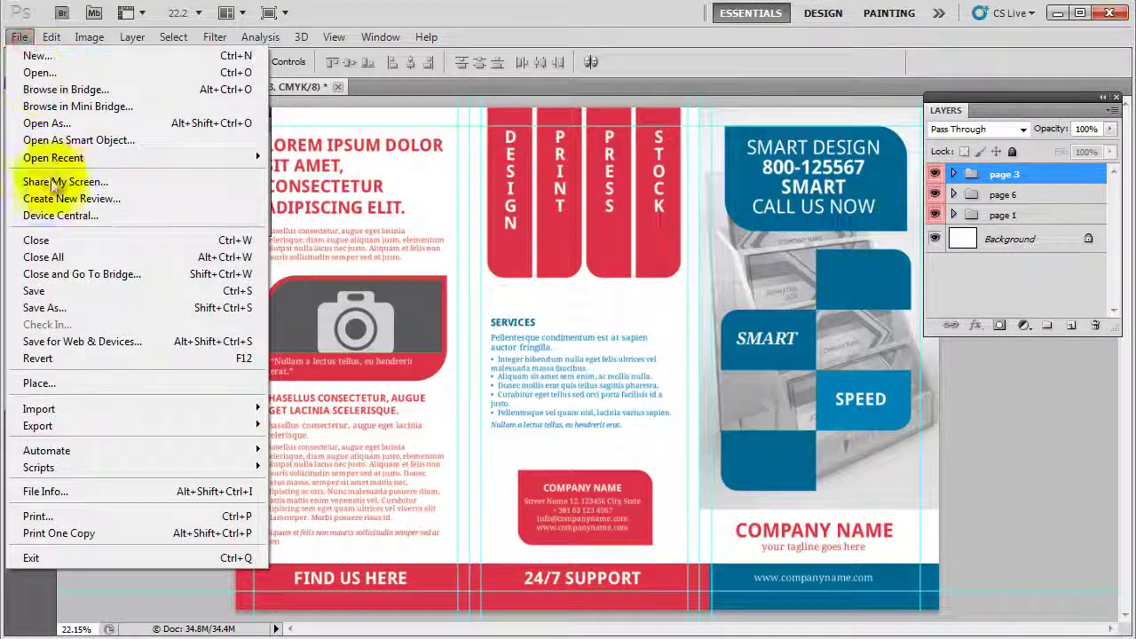
{"action": "left_click", "coordinate": [74, 305]}
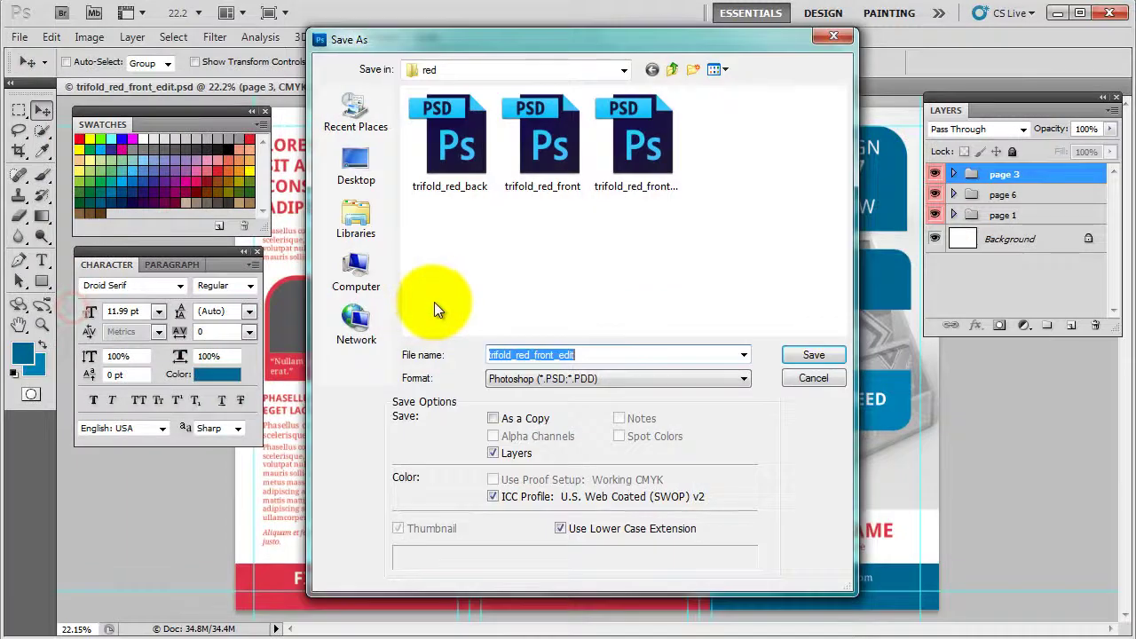
{"action": "left_click", "coordinate": [798, 267]}
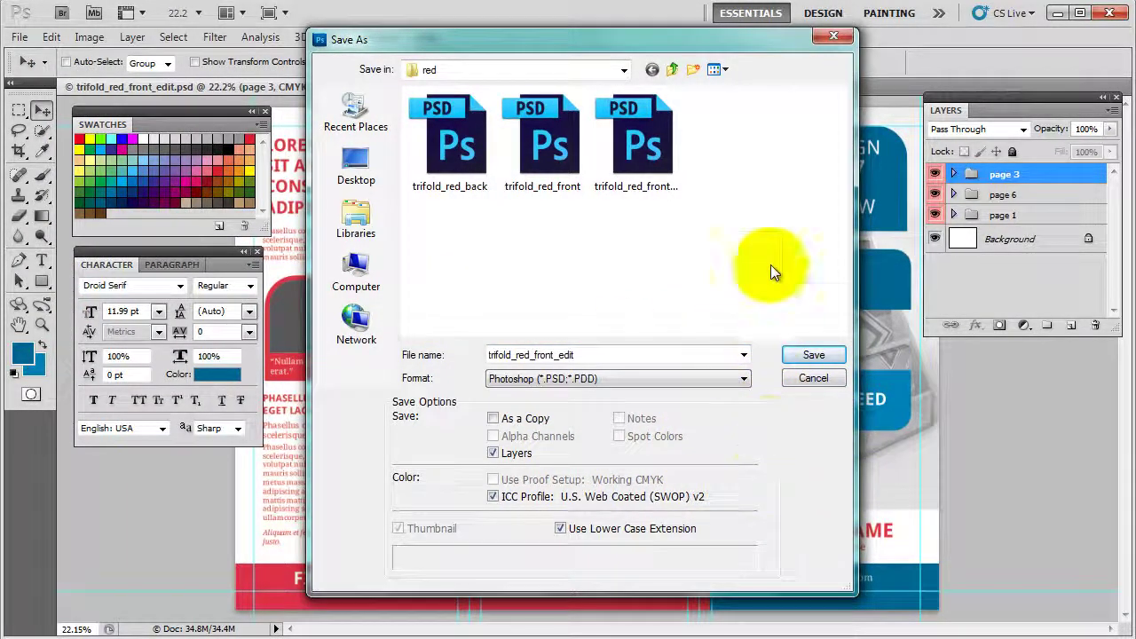
{"action": "mouse_move", "coordinate": [767, 39]}
{"action": "left_mouse_down"}
{"action": "mouse_move", "coordinate": [942, 141]}
{"action": "mouse_move", "coordinate": [730, 59]}
{"action": "mouse_move", "coordinate": [755, 57]}
{"action": "left_mouse_up"}
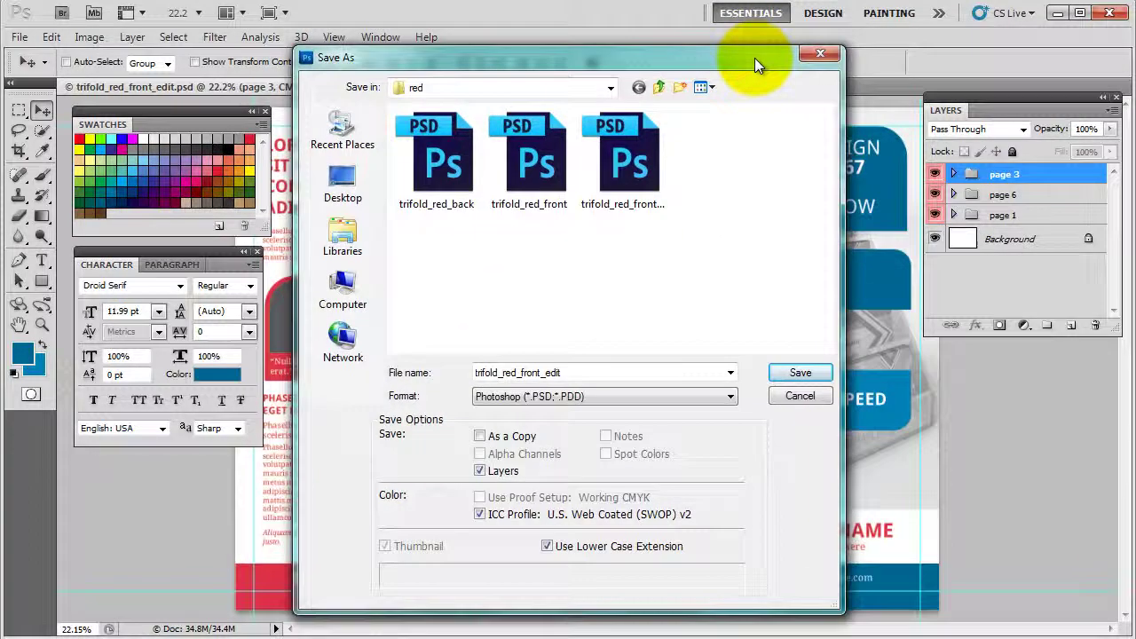
{"action": "left_click", "coordinate": [502, 473]}
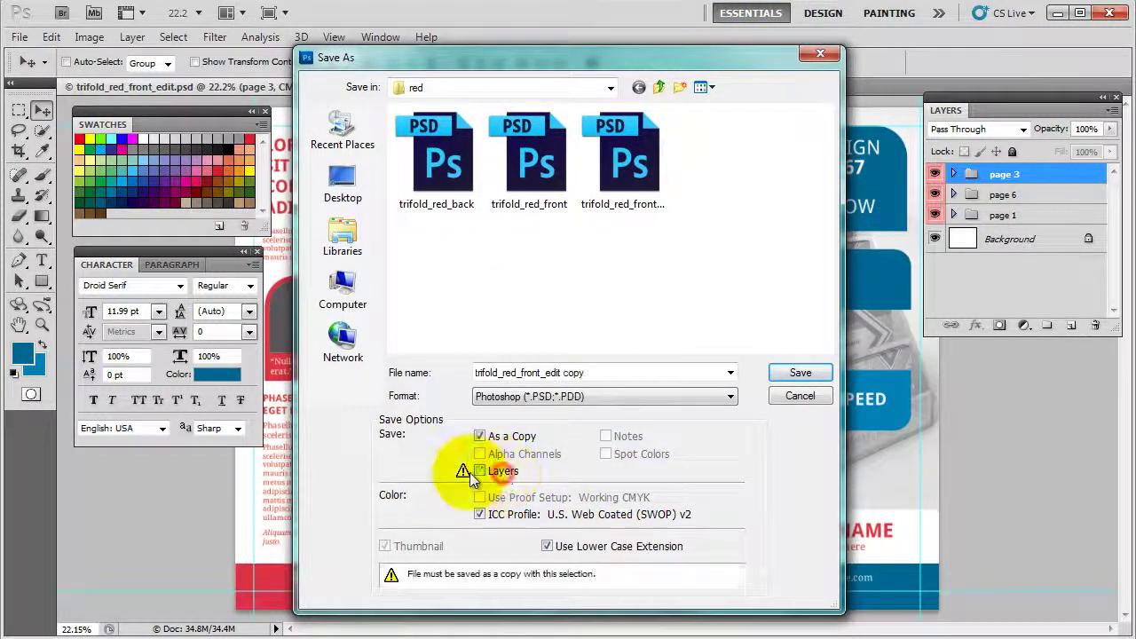
{"action": "left_click", "coordinate": [554, 373]}
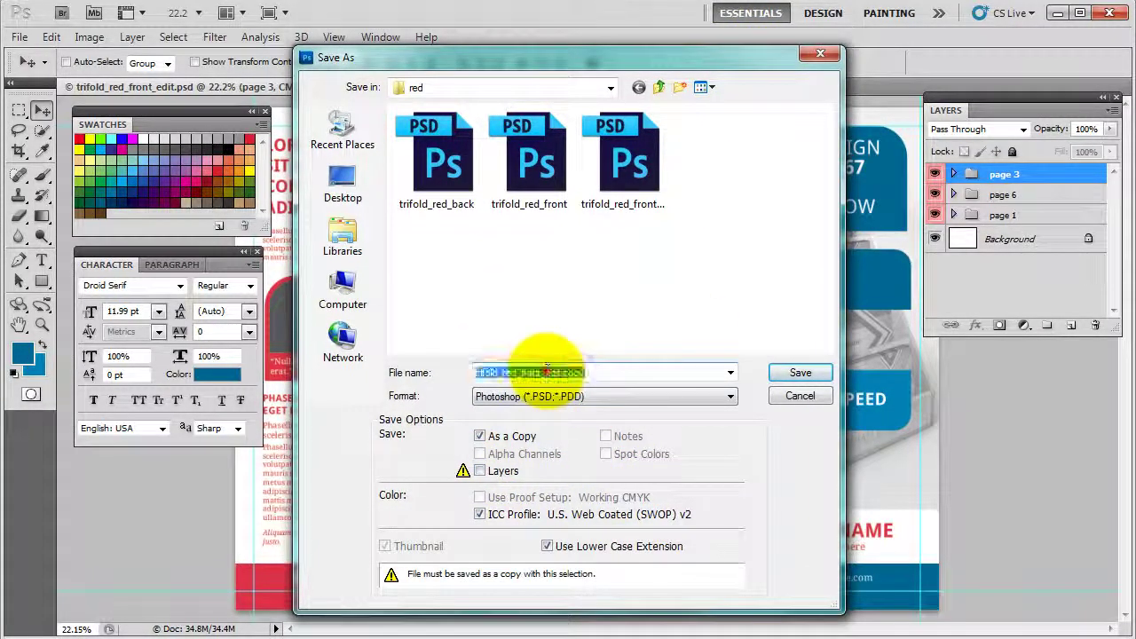
{"action": "left_click_drag", "start_coordinate": [545, 372], "coordinate": [598, 373]}
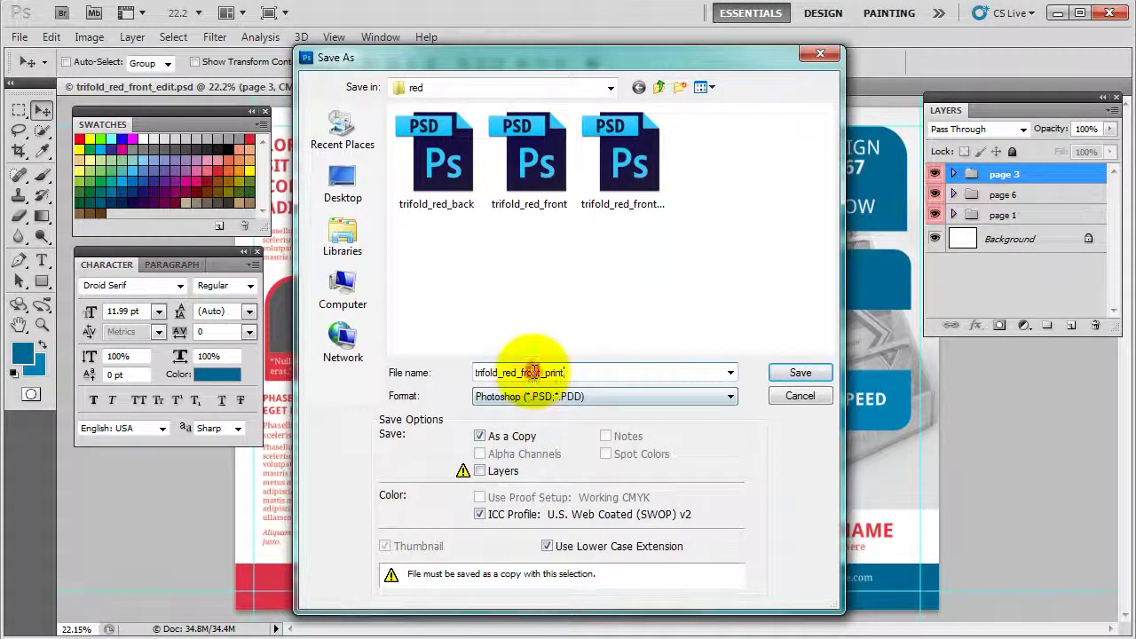
{"action": "left_click", "coordinate": [799, 372]}
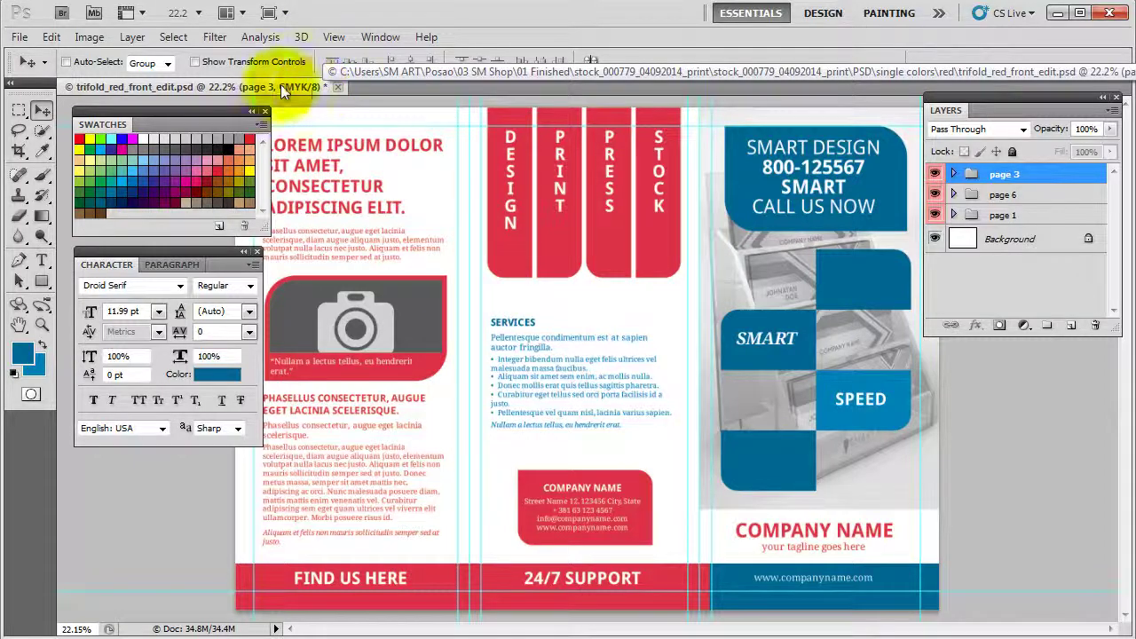
Open trifold_red_front_print from the red folder to check its layers, and close it again
{"action": "left_click", "coordinate": [21, 37]}
{"action": "left_click", "coordinate": [45, 67]}
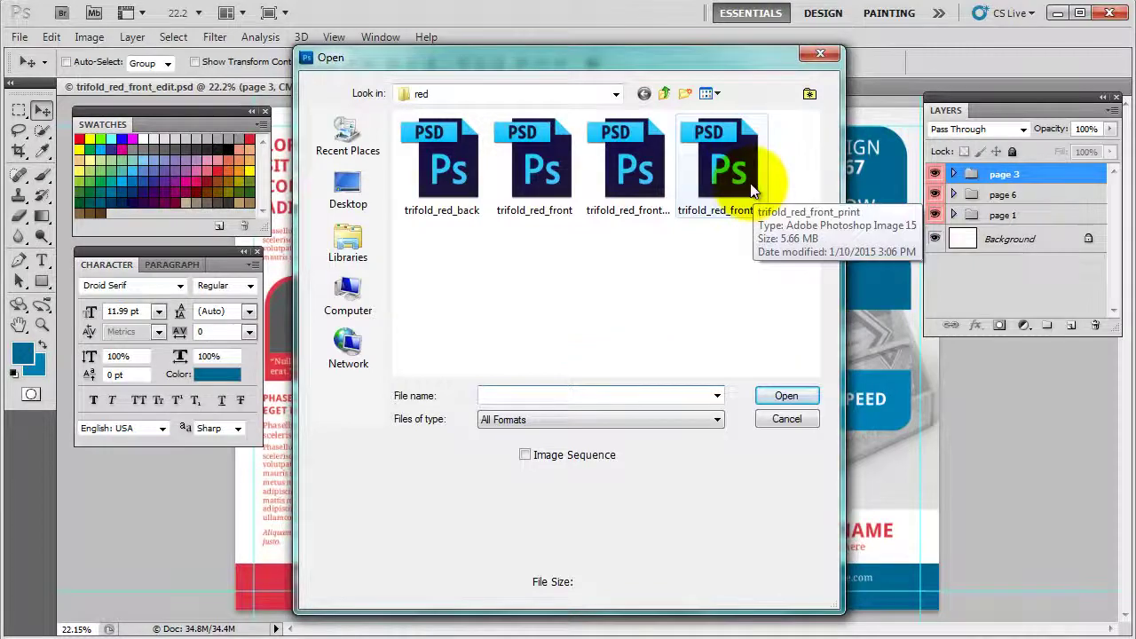
{"action": "left_click", "coordinate": [752, 185]}
{"action": "left_click", "coordinate": [785, 397]}
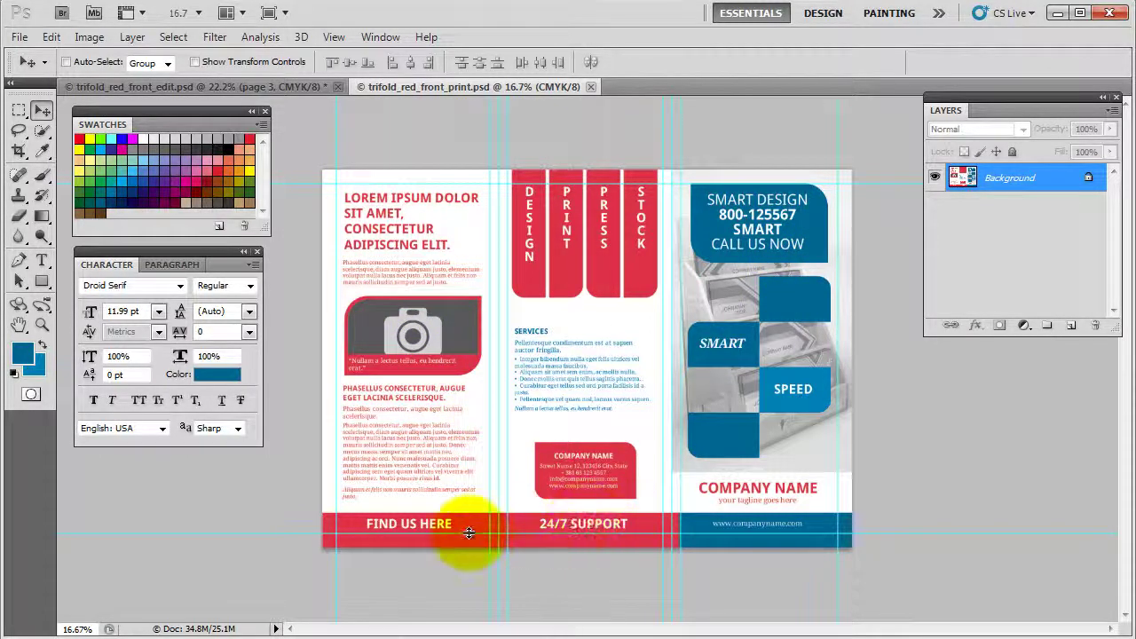
{"action": "left_click", "coordinate": [591, 87]}
Examine the page 1, page 3 and page 6 groups and their text and design subgroups in the layered document
{"action": "left_click", "coordinate": [986, 215]}
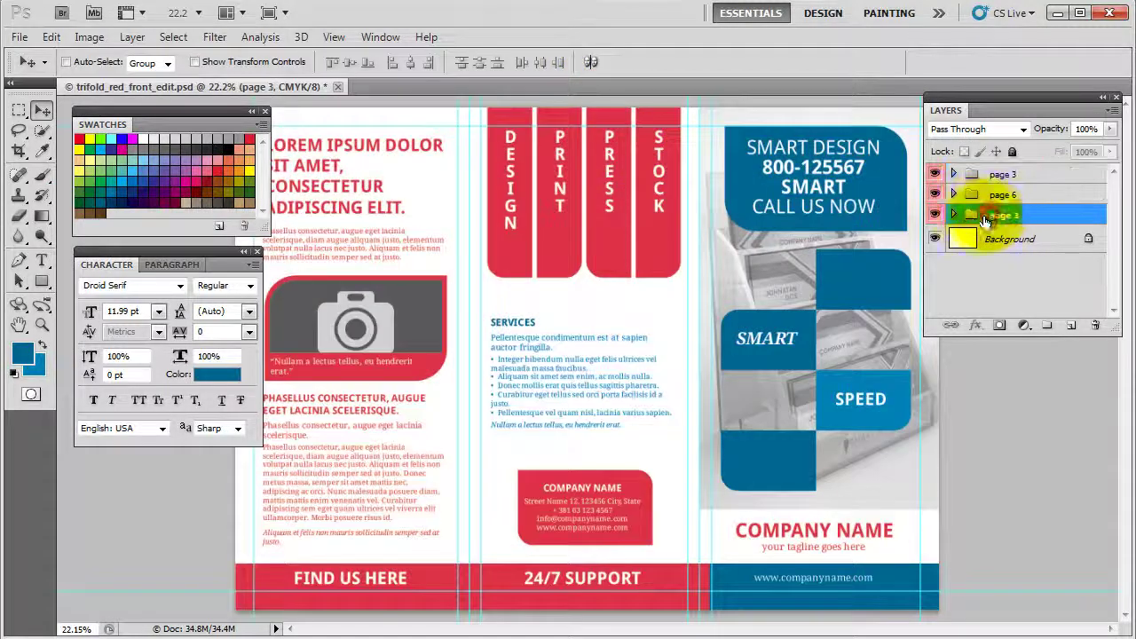
{"action": "left_click", "coordinate": [953, 215]}
{"action": "left_click", "coordinate": [953, 215]}
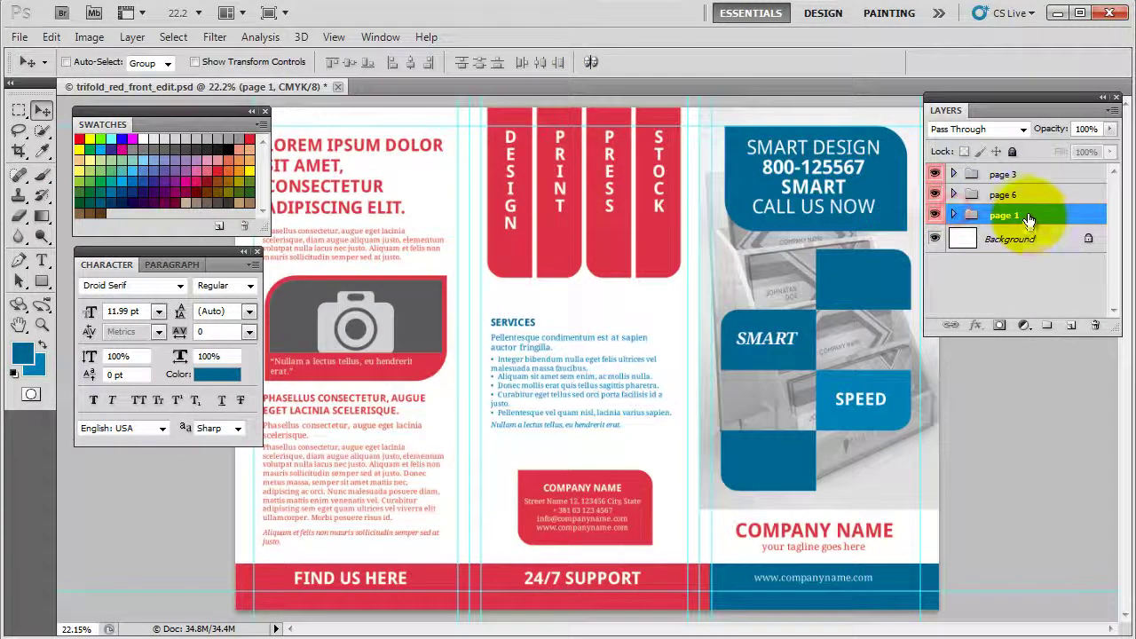
{"action": "left_click", "coordinate": [1008, 175]}
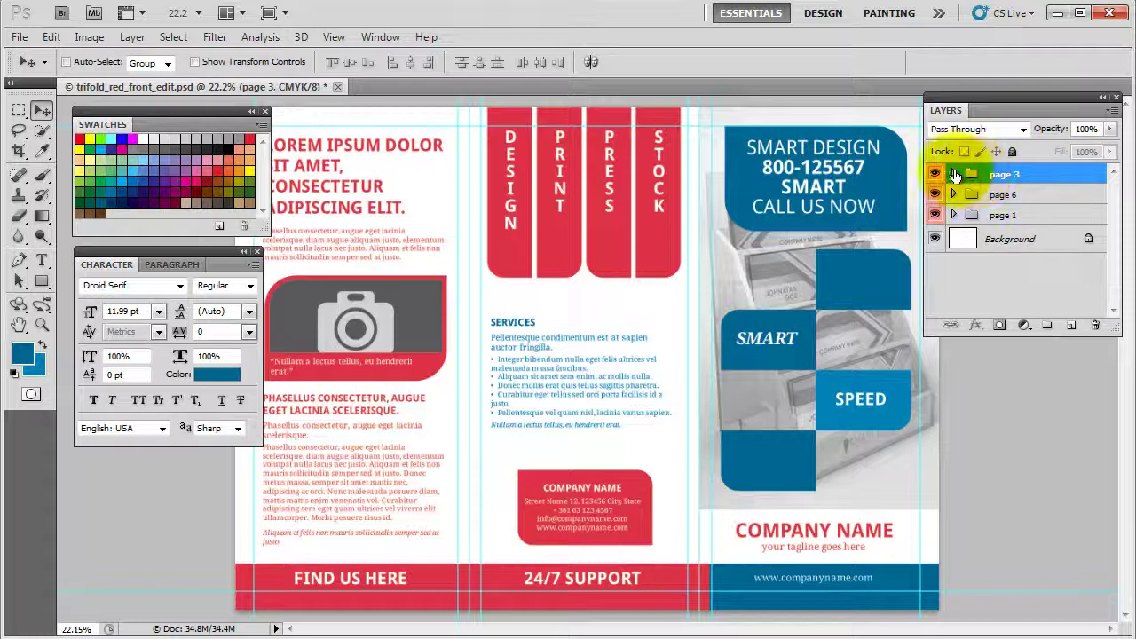
{"action": "left_click", "coordinate": [954, 174]}
{"action": "left_click", "coordinate": [955, 174]}
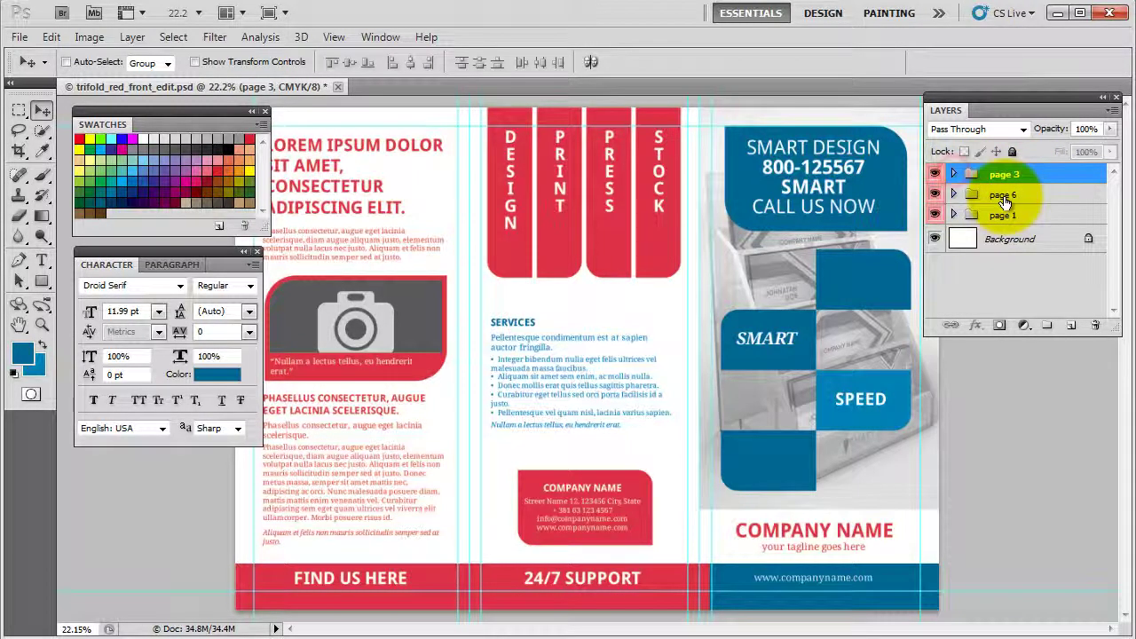
{"action": "left_click", "coordinate": [1003, 195]}
{"action": "left_click", "coordinate": [1005, 216]}
{"action": "left_click", "coordinate": [954, 213]}
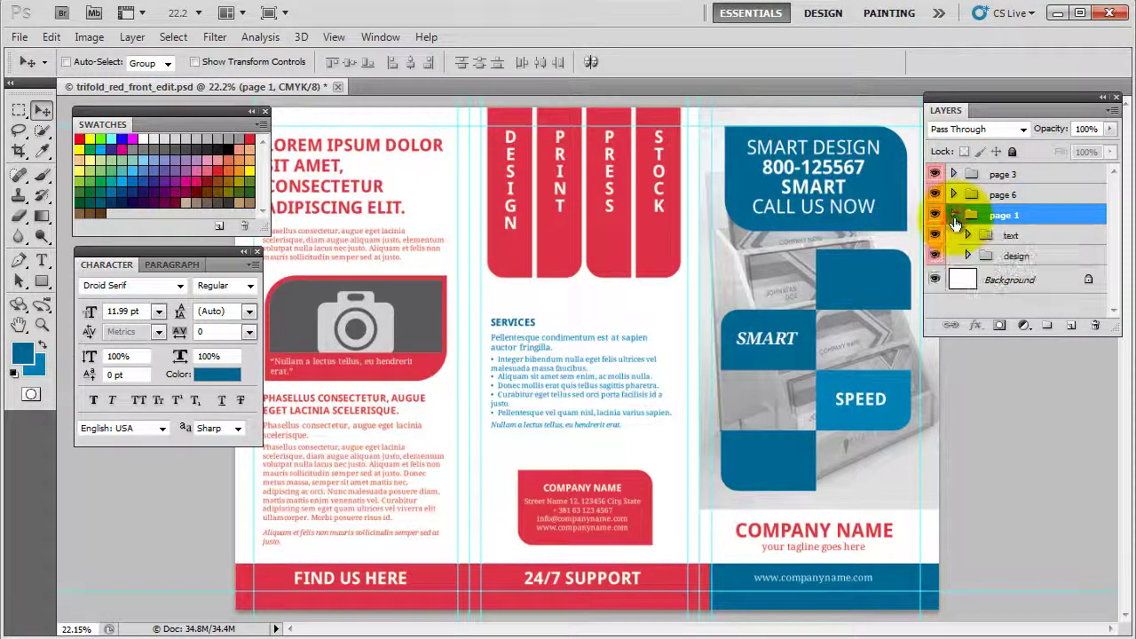
{"action": "left_click", "coordinate": [954, 213]}
{"action": "left_click", "coordinate": [954, 194]}
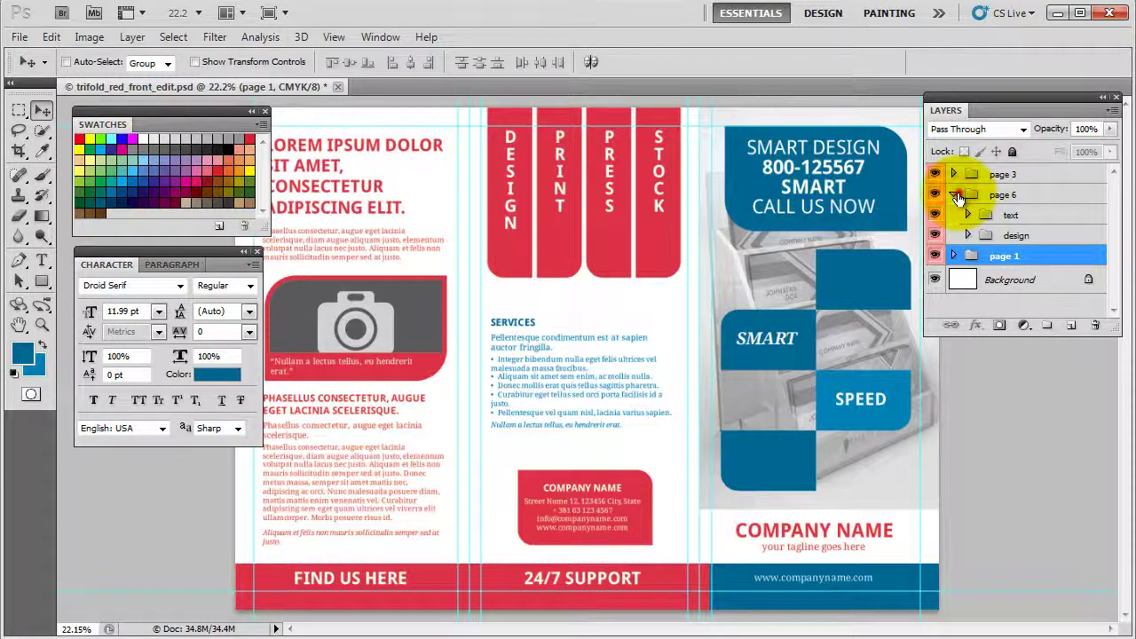
{"action": "left_click", "coordinate": [953, 194]}
{"action": "left_click", "coordinate": [954, 174]}
{"action": "left_click", "coordinate": [955, 174]}
{"action": "left_click", "coordinate": [1003, 194]}
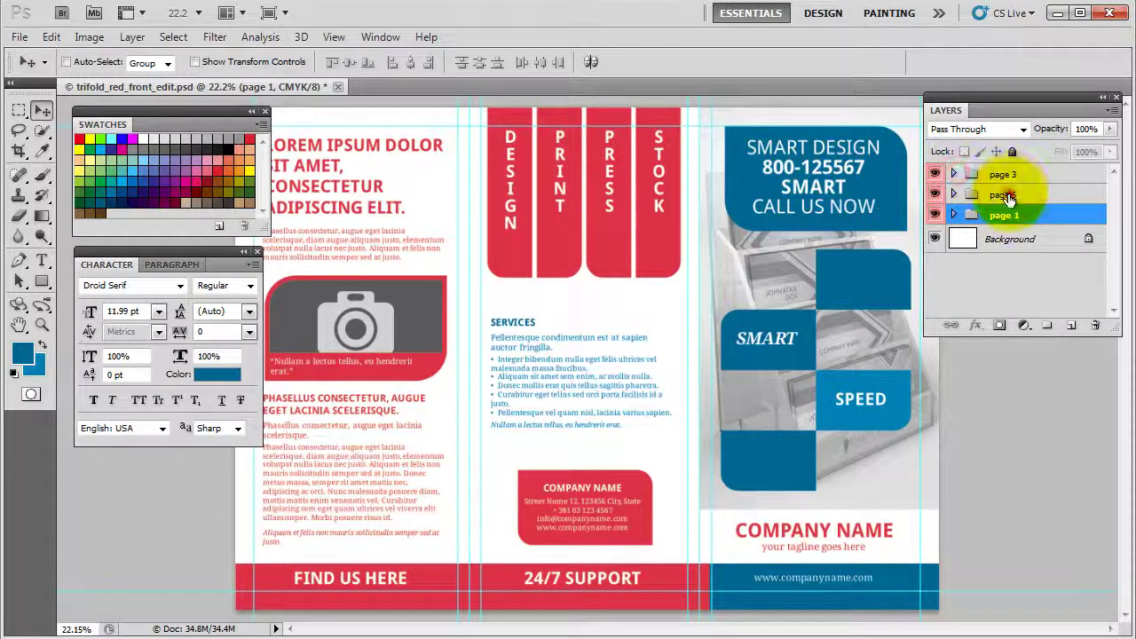
Save the document with its layers as trifold_red_front_print in Photoshop format, replacing the existing file
{"action": "left_click", "coordinate": [19, 36]}
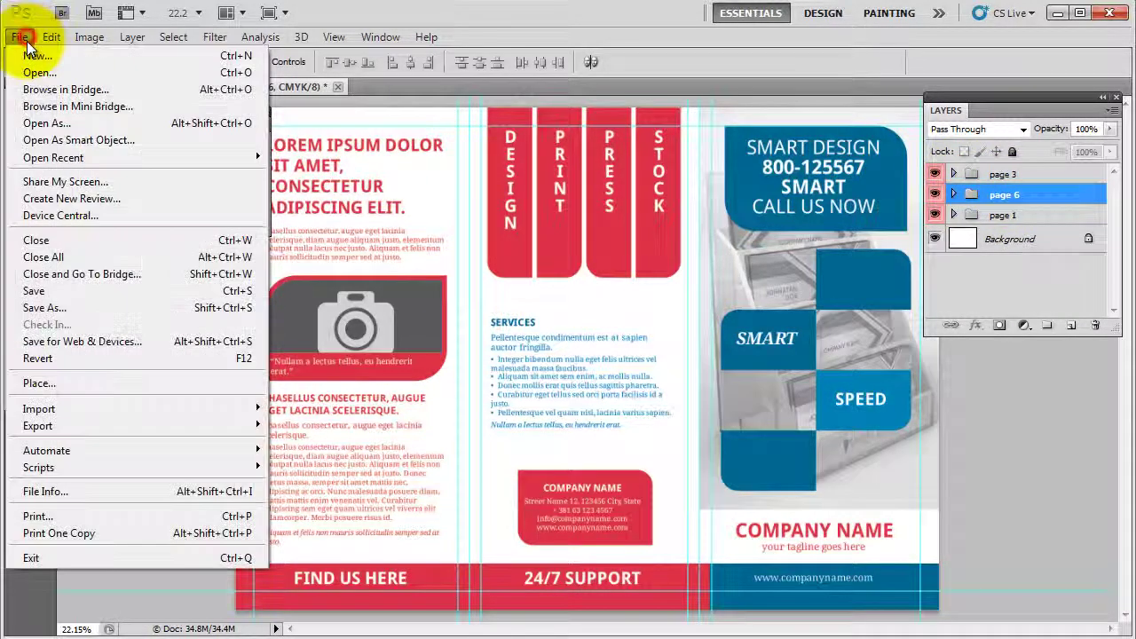
{"action": "left_click", "coordinate": [55, 307]}
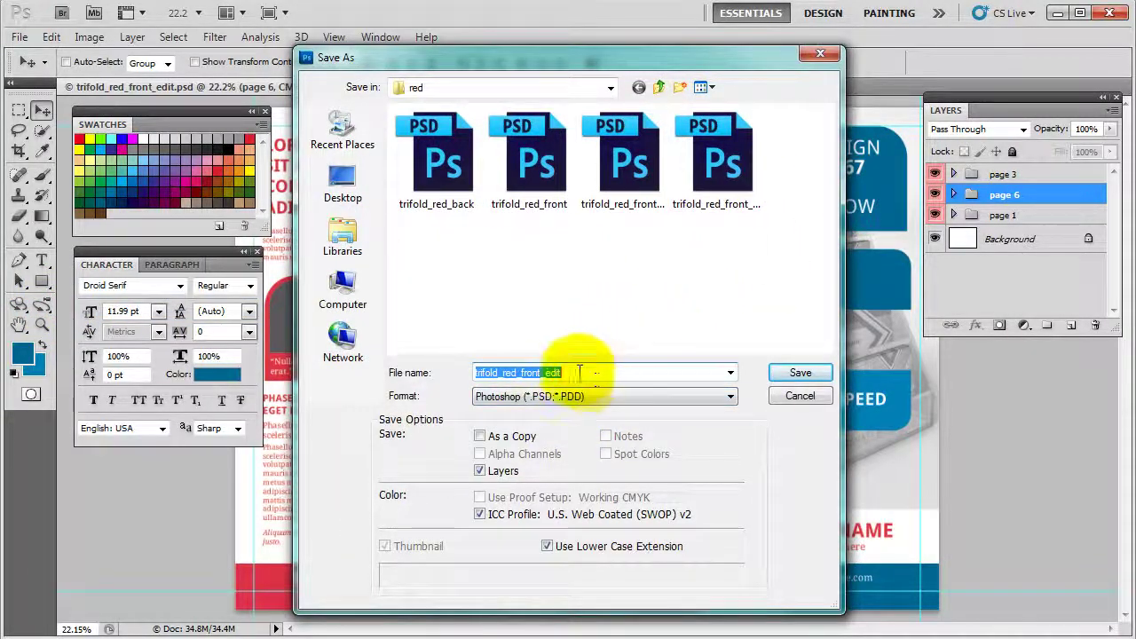
{"action": "left_click_drag", "start_coordinate": [575, 371], "coordinate": [548, 374]}
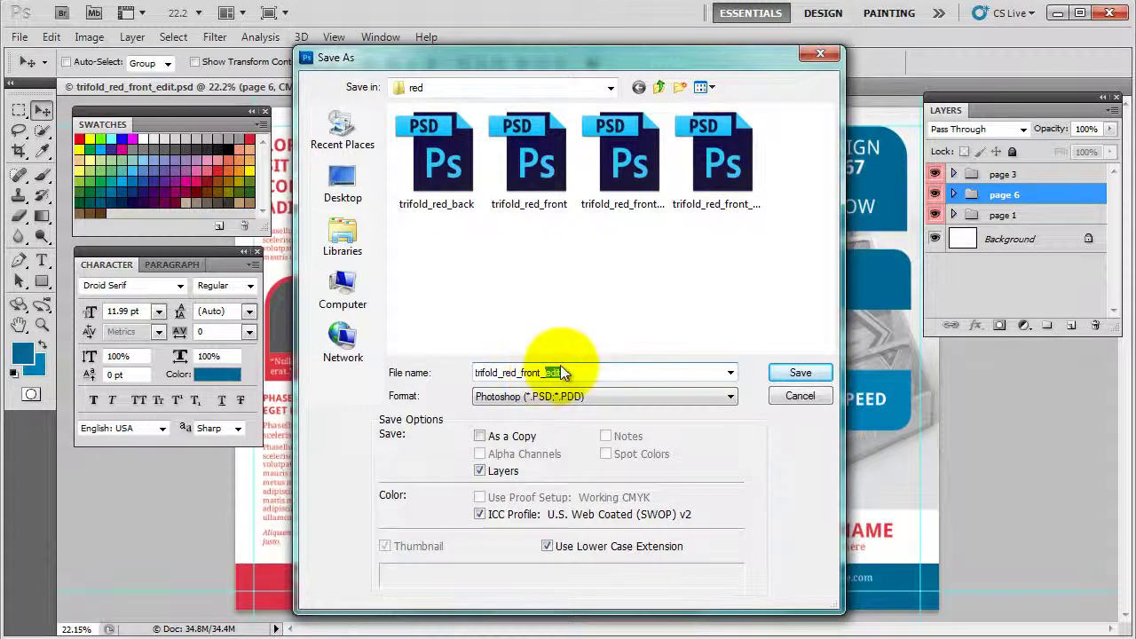
{"action": "type", "text": "prin"}
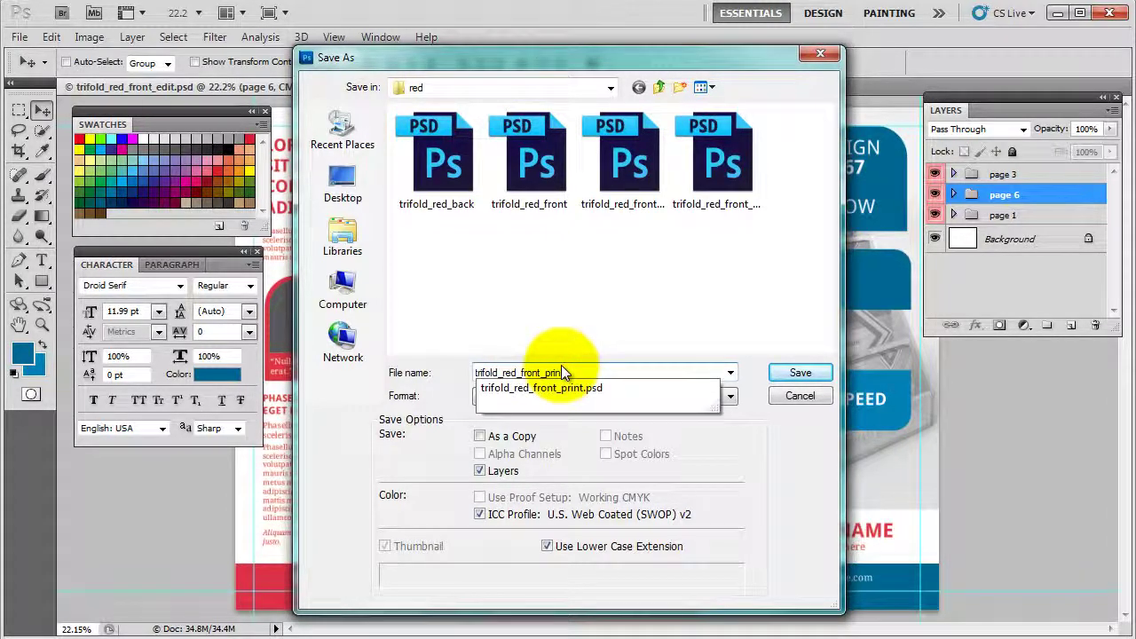
{"action": "type", "text": "t"}
{"action": "left_click", "coordinate": [565, 348]}
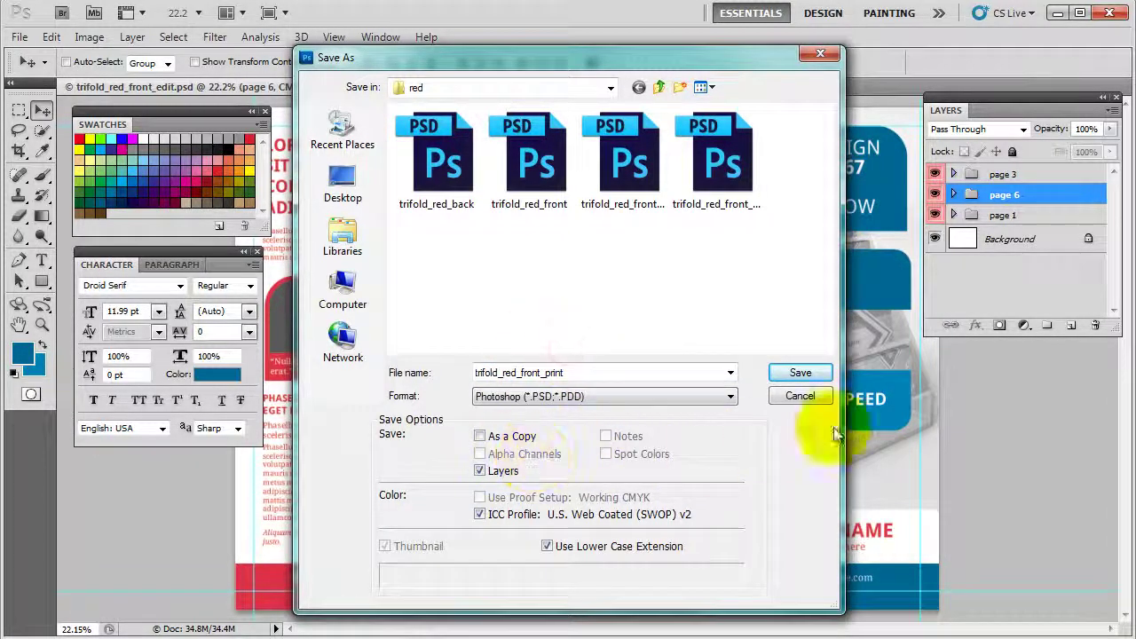
{"action": "left_click", "coordinate": [818, 373]}
{"action": "left_click", "coordinate": [537, 267]}
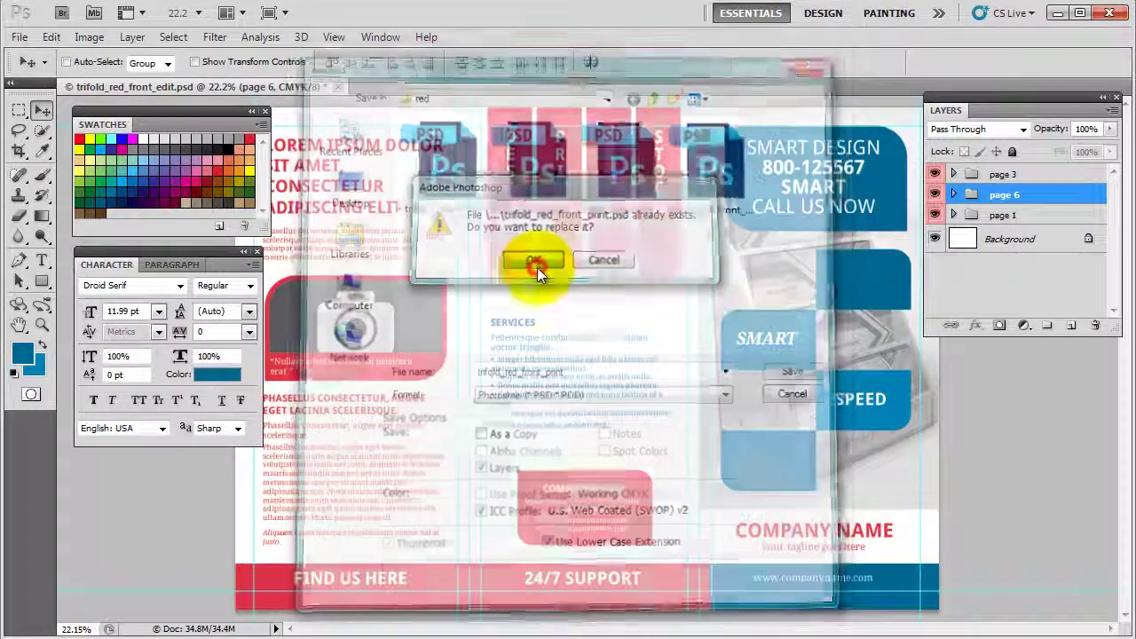
{"action": "left_click", "coordinate": [761, 122]}
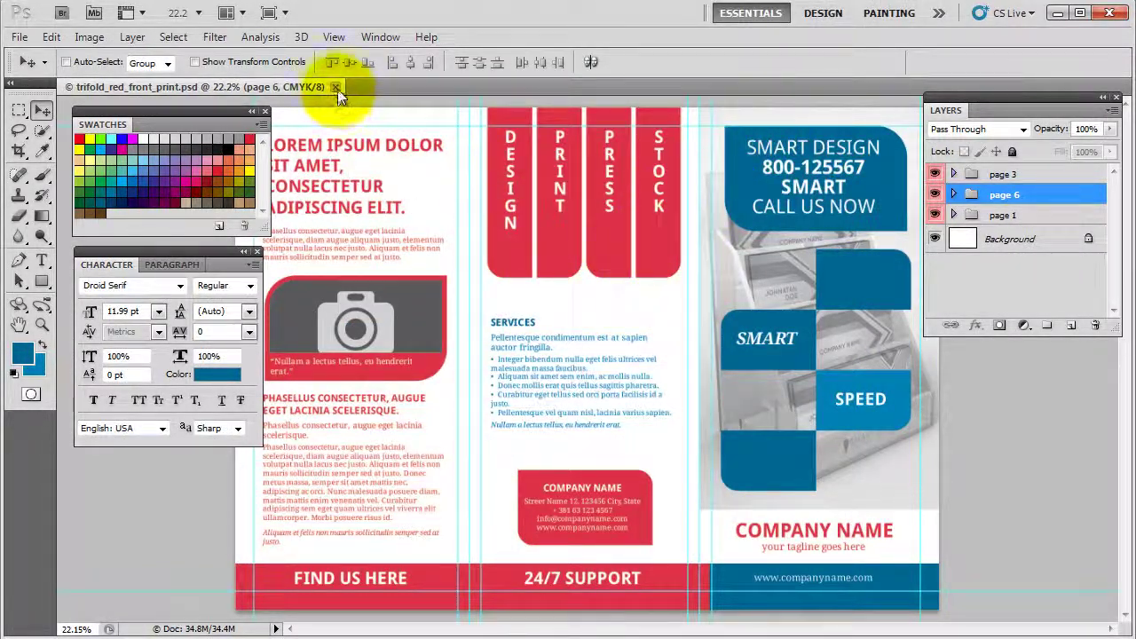
Examine the layer groups of the saved print file, including page 3's design group, and look over the whole brochure
{"action": "left_click", "coordinate": [1003, 215]}
{"action": "left_click", "coordinate": [1003, 194]}
{"action": "left_click", "coordinate": [981, 175]}
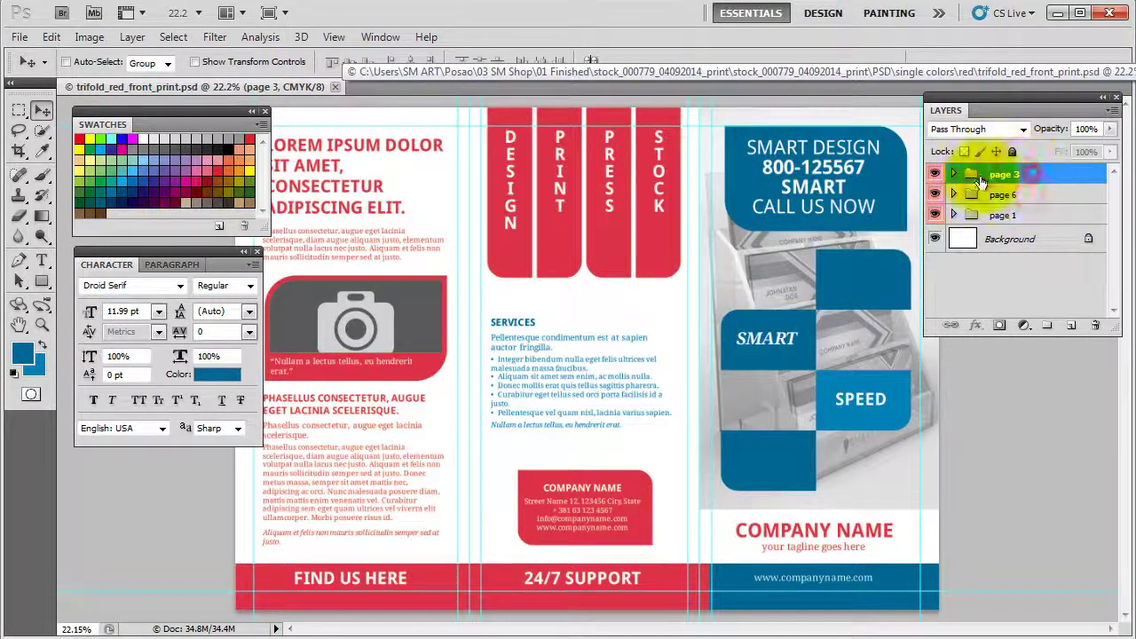
{"action": "left_click", "coordinate": [952, 173]}
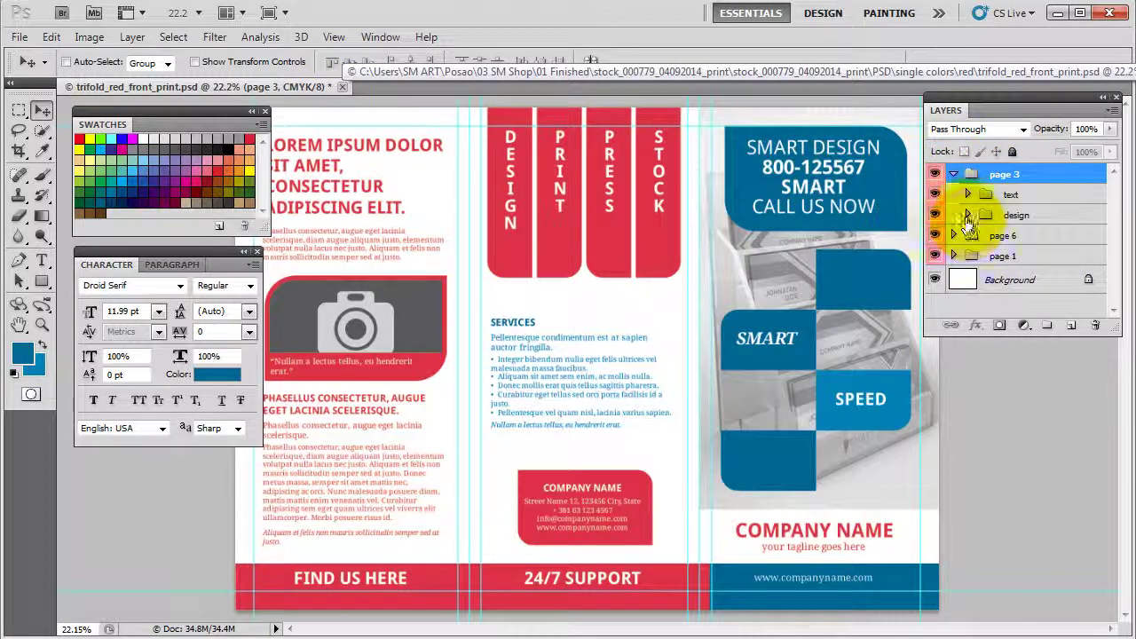
{"action": "left_click", "coordinate": [967, 215]}
{"action": "key", "text": "ctrl+minus"}
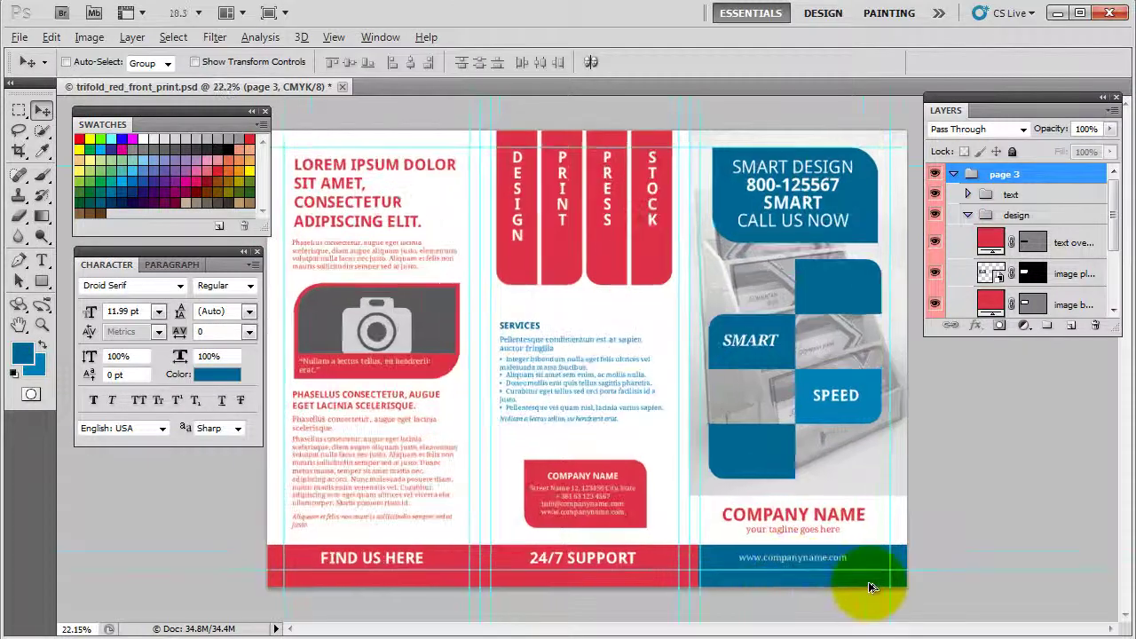
{"action": "scroll", "coordinate": [914, 581], "scroll_direction": "up", "scroll_amount": 1}
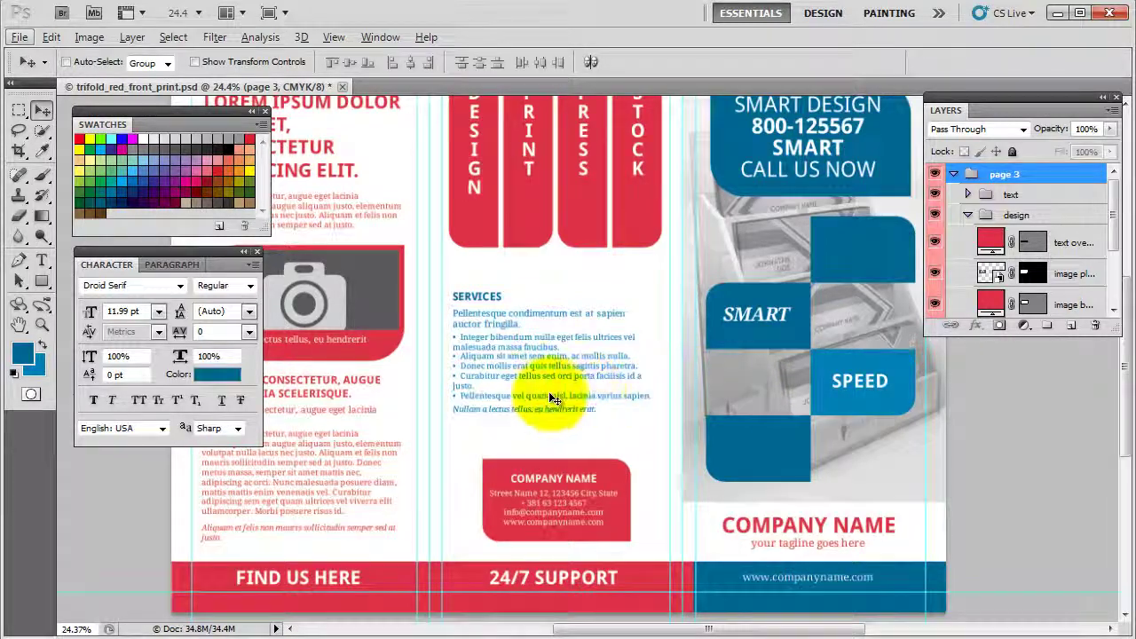
{"action": "scroll", "coordinate": [551, 398], "scroll_direction": "down", "scroll_amount": 2}
{"action": "left_click", "coordinate": [968, 215]}
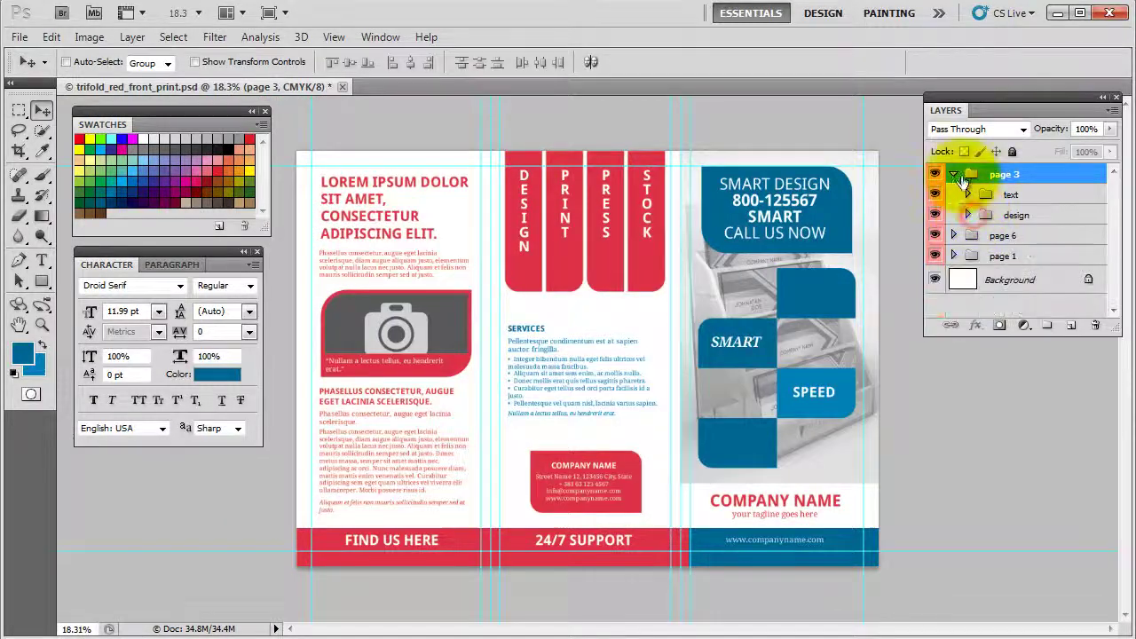
{"action": "left_click", "coordinate": [954, 175]}
{"action": "left_click", "coordinate": [999, 193]}
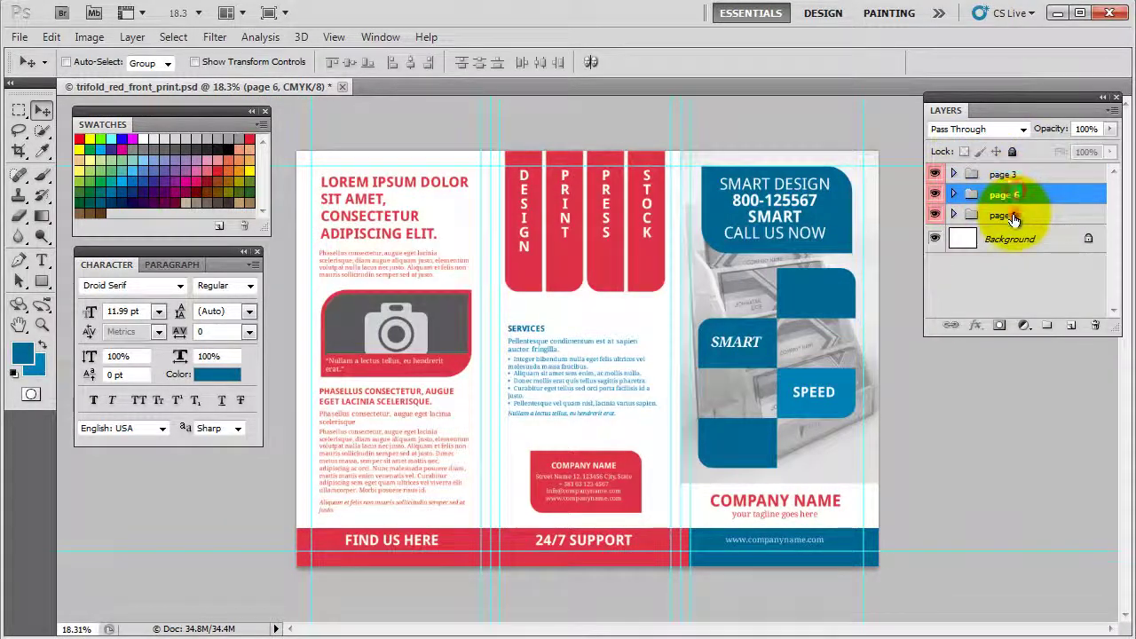
{"action": "left_click", "coordinate": [1012, 216]}
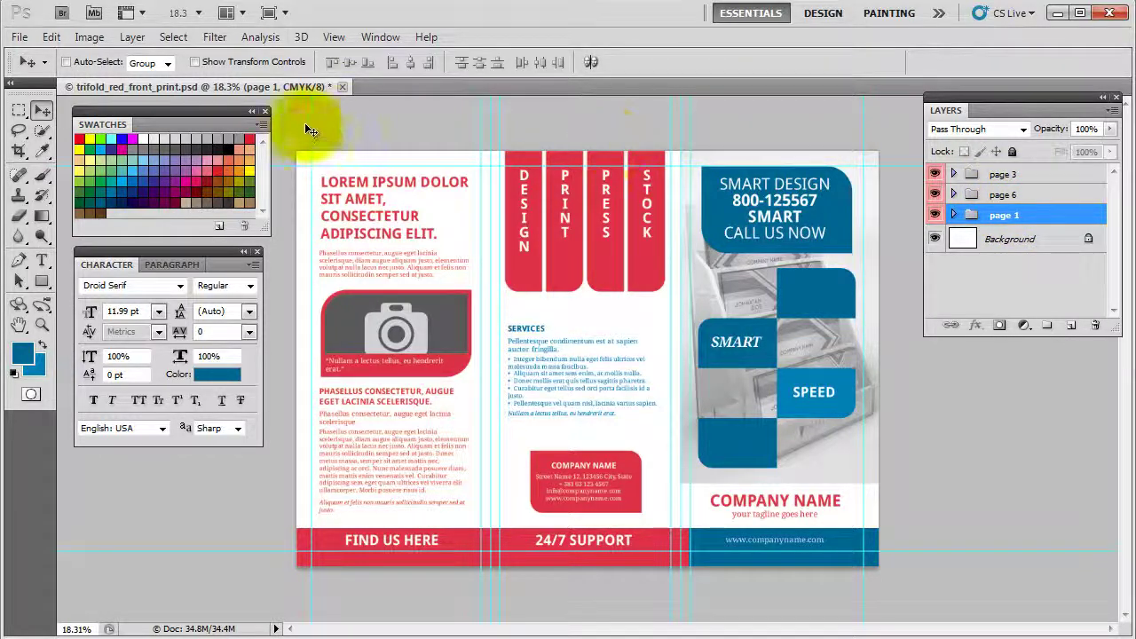
Close the trifold_red_front_print document and exit the program
{"action": "left_click", "coordinate": [344, 86]}
{"action": "left_click", "coordinate": [582, 266]}
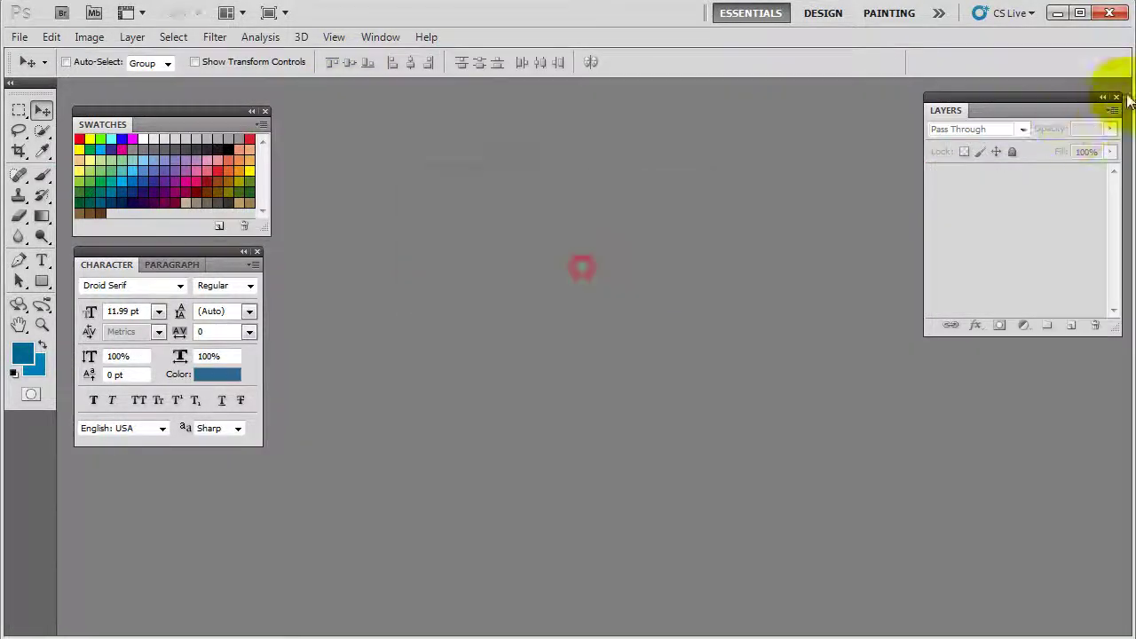
{"action": "left_click", "coordinate": [1107, 20]}
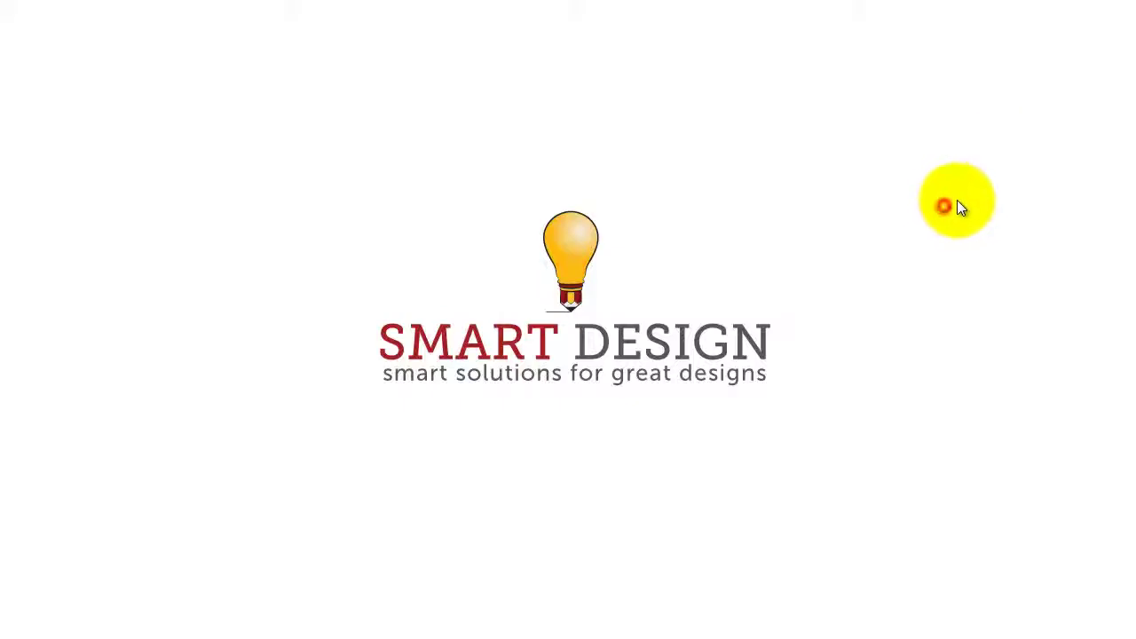